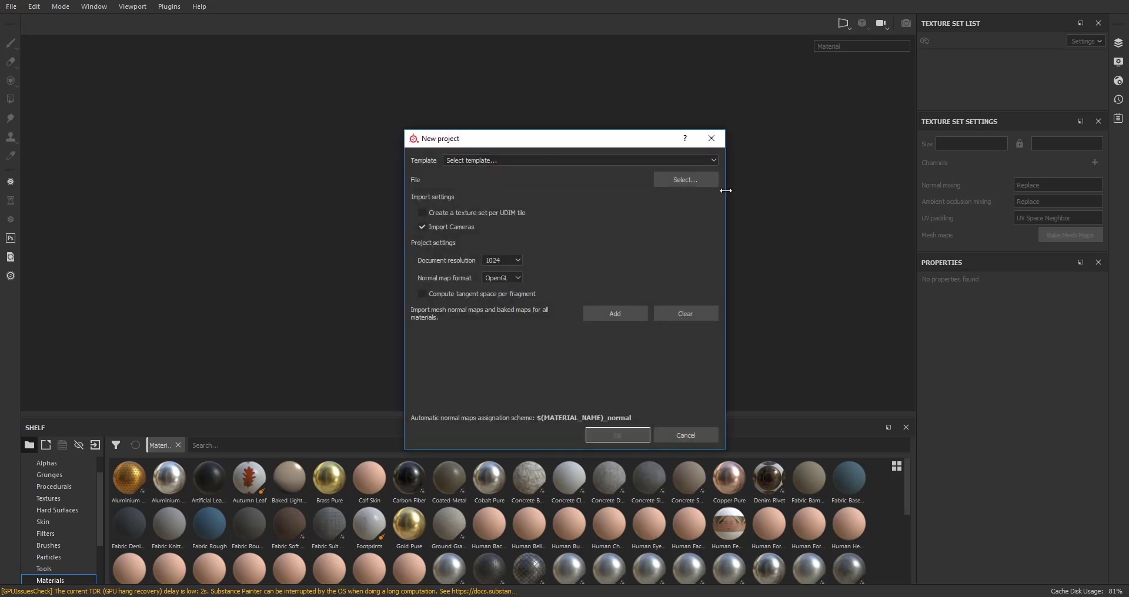
# - Create a project from the mesh Kukri_low.fbx at 1024 document resolution with the OpenGL normal map format
pyautogui.click(696, 181)
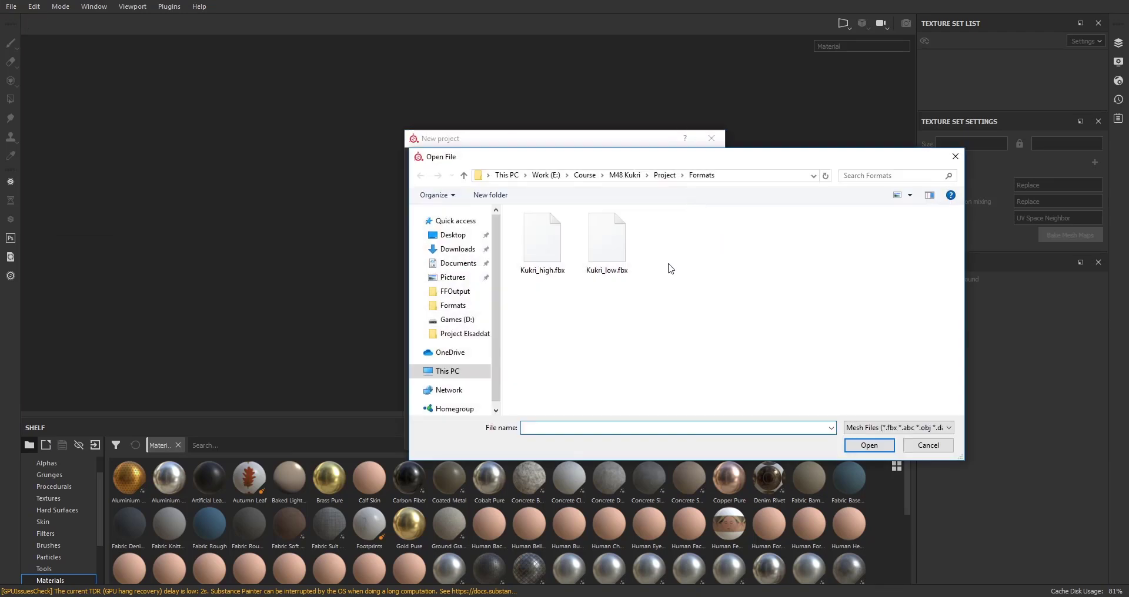
pyautogui.click(611, 238)
pyautogui.doubleClick(612, 238)
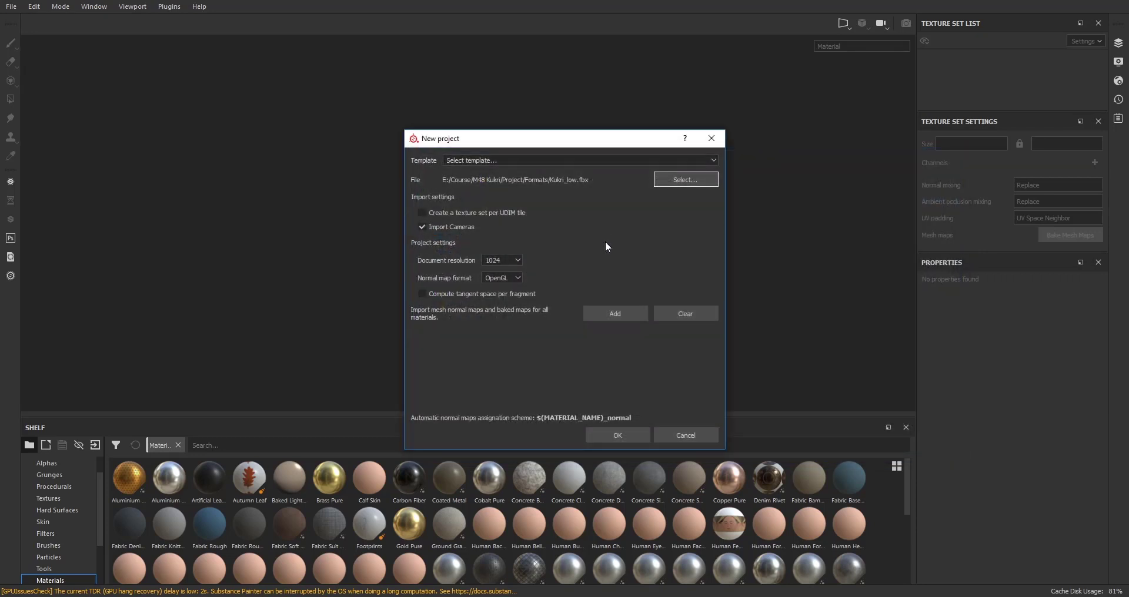
pyautogui.click(622, 435)
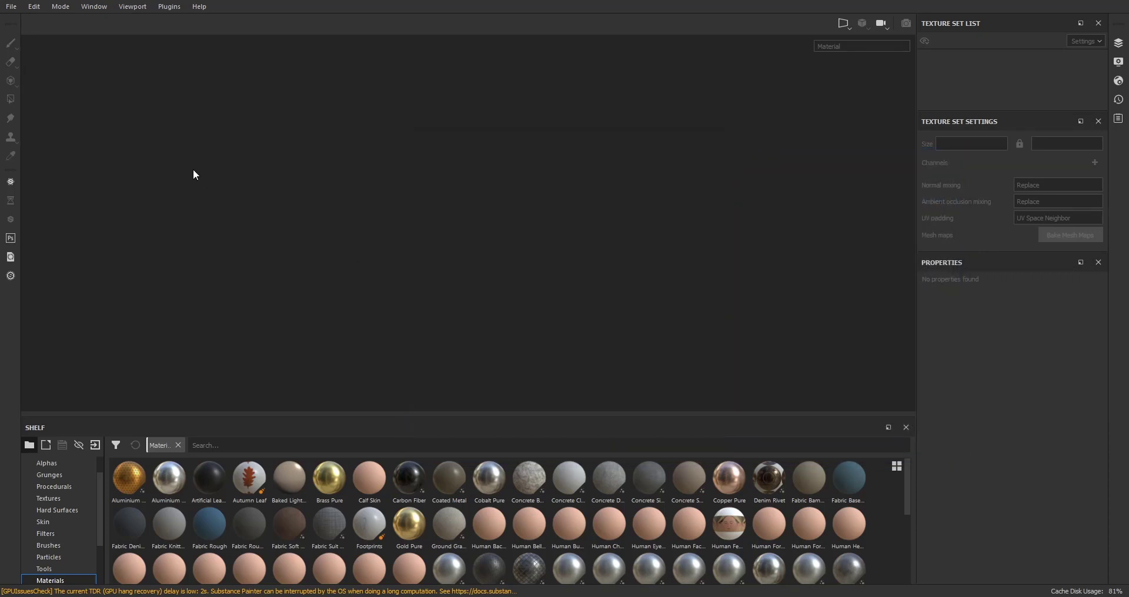
pyautogui.scroll(5, 417, 172)
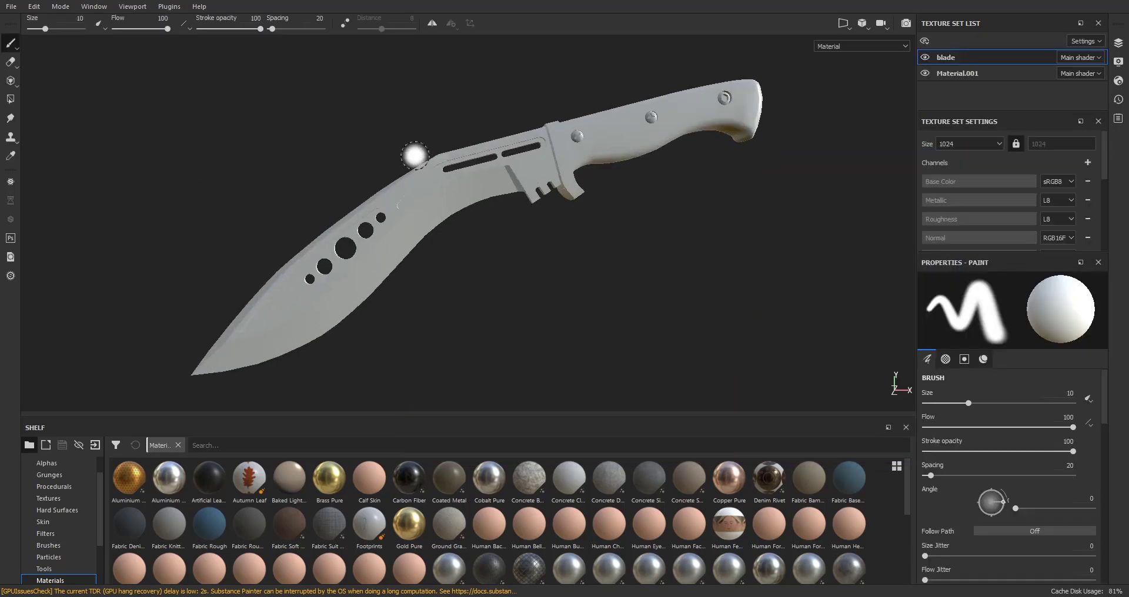
# - Enlarge the texture set settings area so the normal mixing, UV padding and mesh maps options fit
pyautogui.keyDown('alt'); pyautogui.moveTo(415, 156); pyautogui.dragTo(582, 179); pyautogui.keyUp('alt')
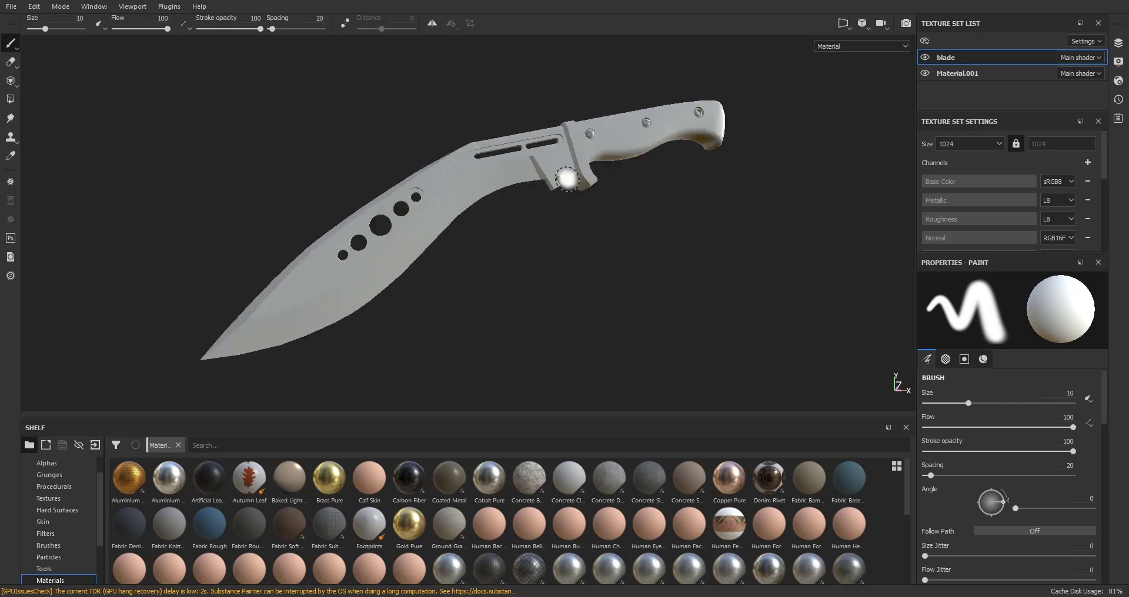
pyautogui.scroll(-2, 1046, 207)
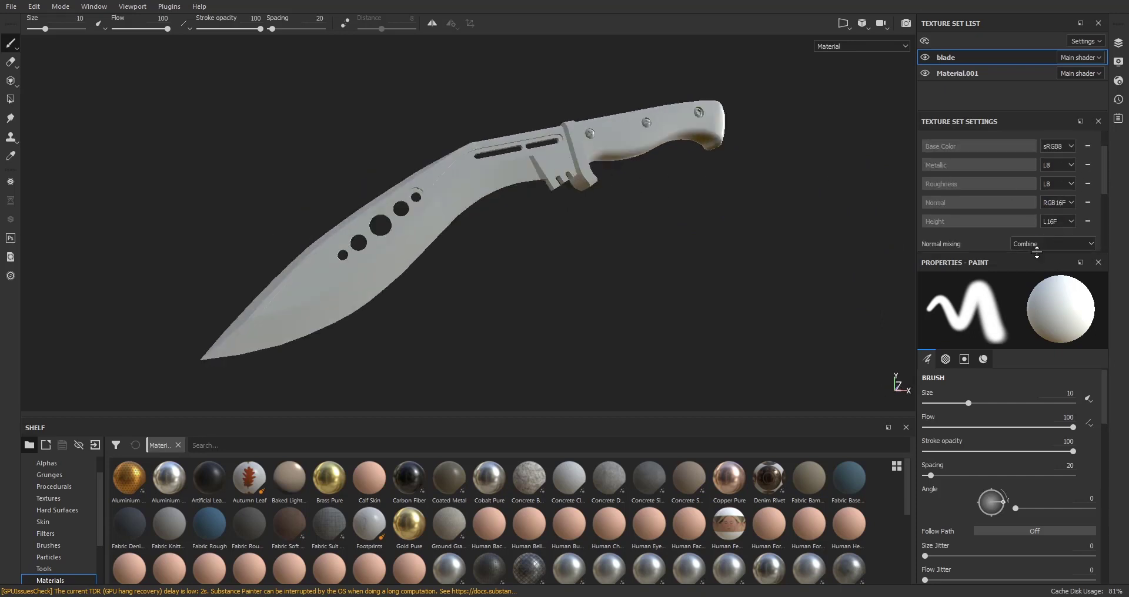
pyautogui.moveTo(1037, 252); pyautogui.dragTo(1038, 310)
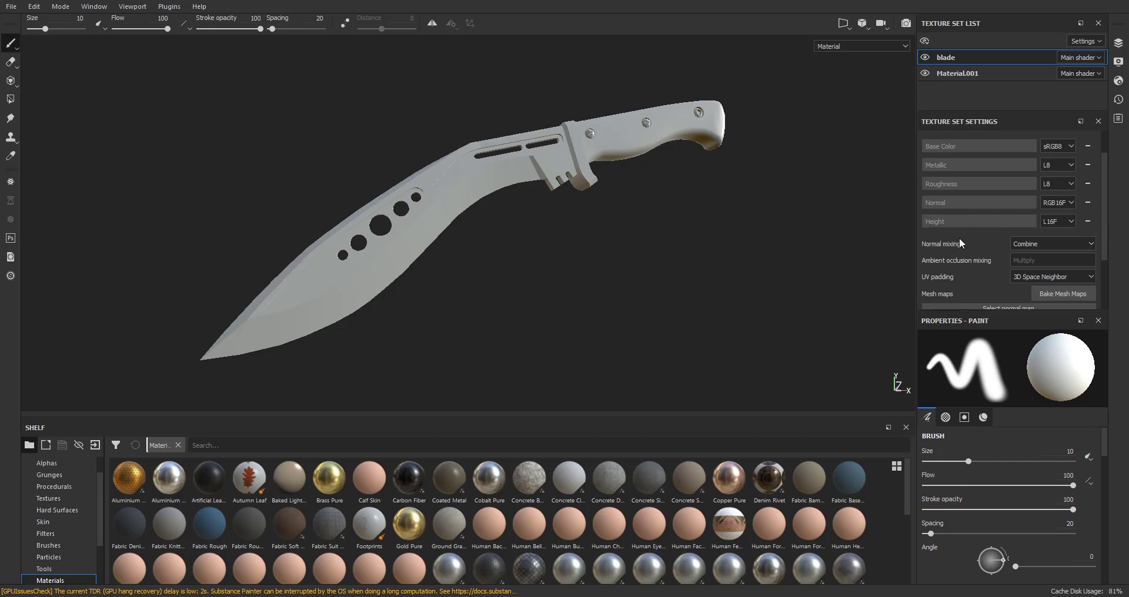
# - Compare the blade and Material.001 texture sets of the imported knife
pyautogui.click(996, 72)
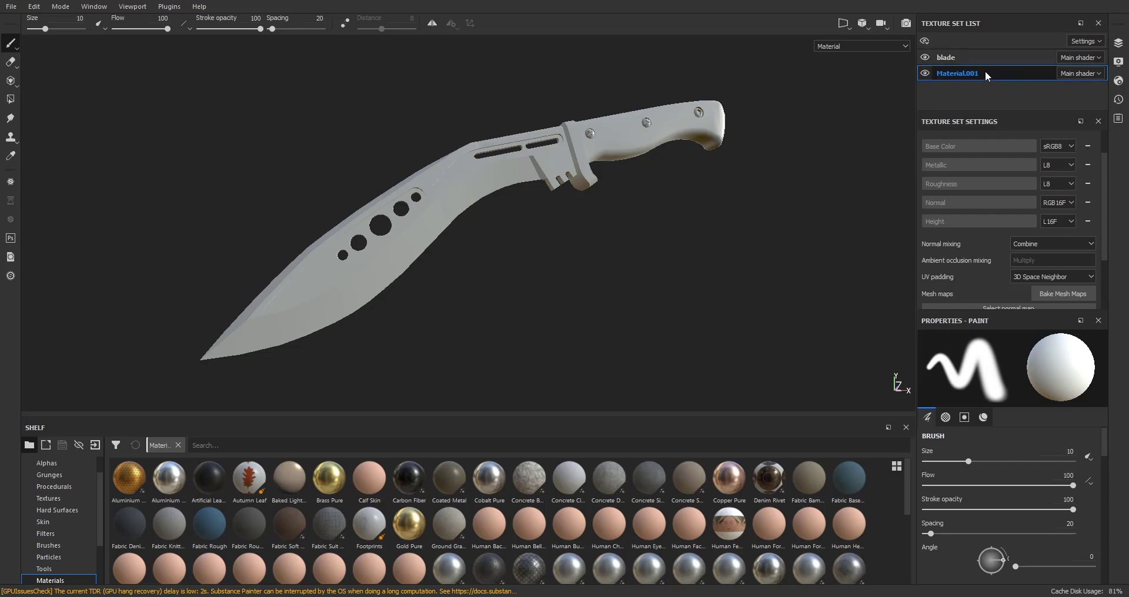
pyautogui.click(952, 57)
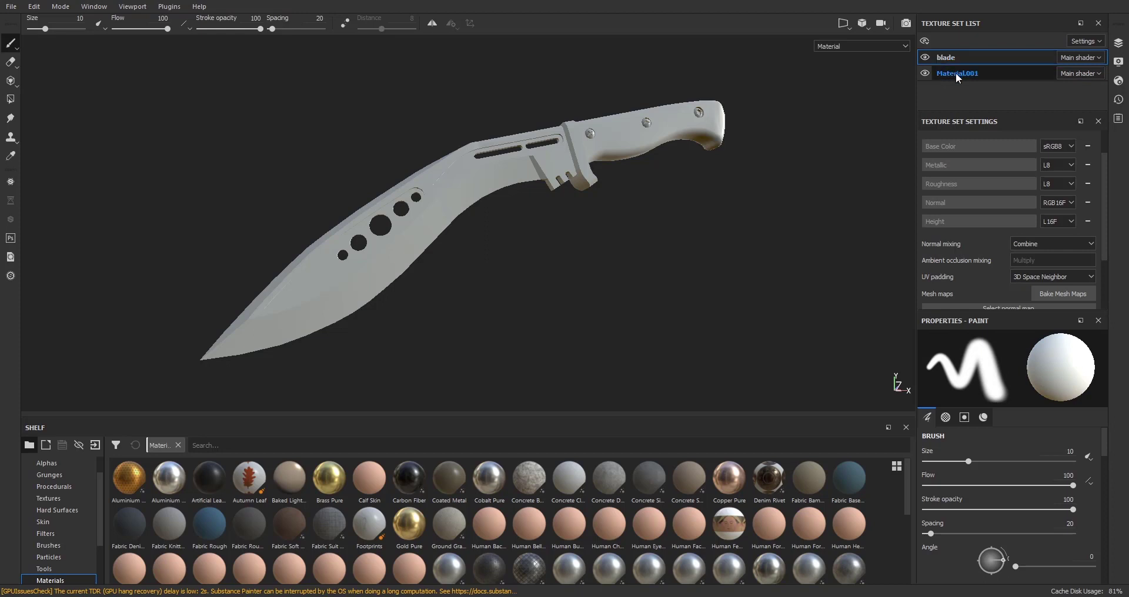
pyautogui.click(969, 73)
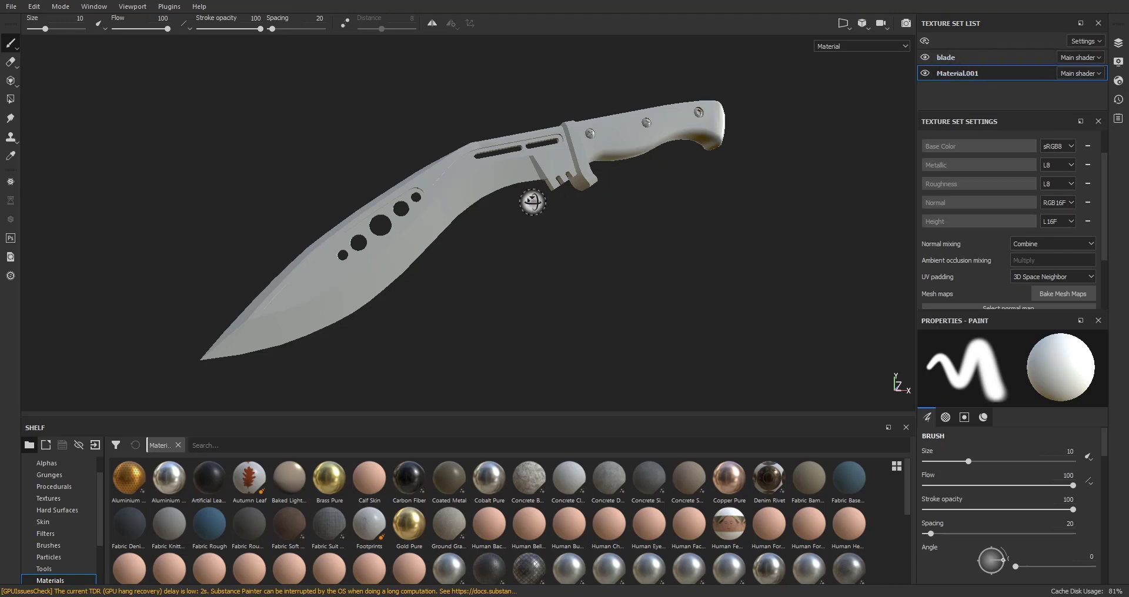
pyautogui.moveTo(531, 202)
pyautogui.keyDown('alt'); pyautogui.mouseDown()
pyautogui.moveTo(565, 204)
pyautogui.moveTo(529, 191)
pyautogui.mouseUp(); pyautogui.keyUp('alt')
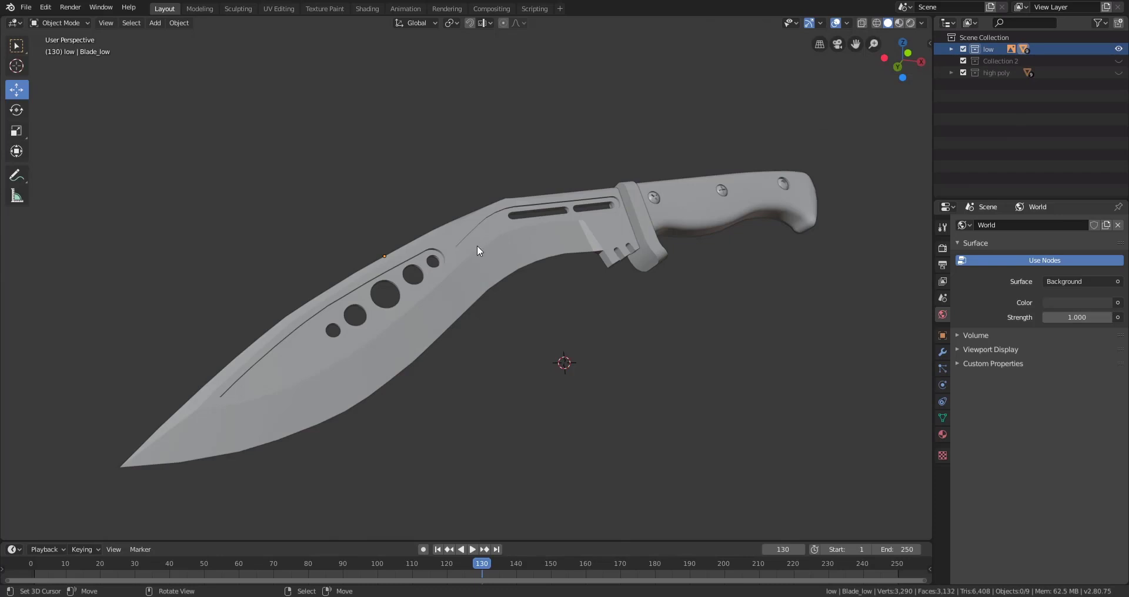
# - Switch to Blender and check which materials are assigned to the low-poly blade and handle
pyautogui.click(419, 267)
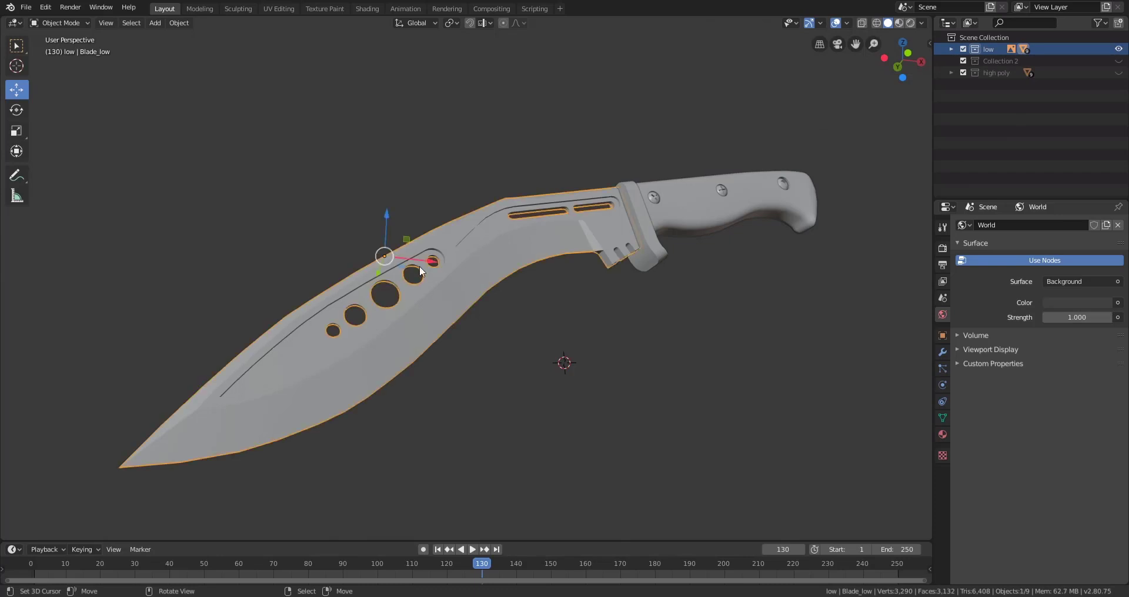
pyautogui.click(942, 433)
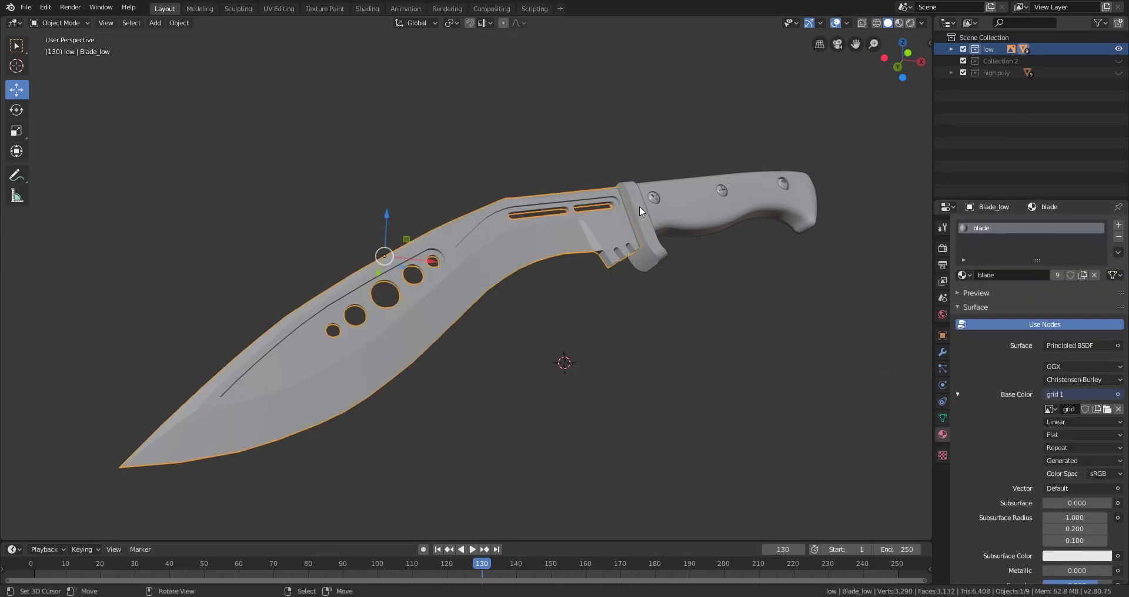
pyautogui.click(686, 212)
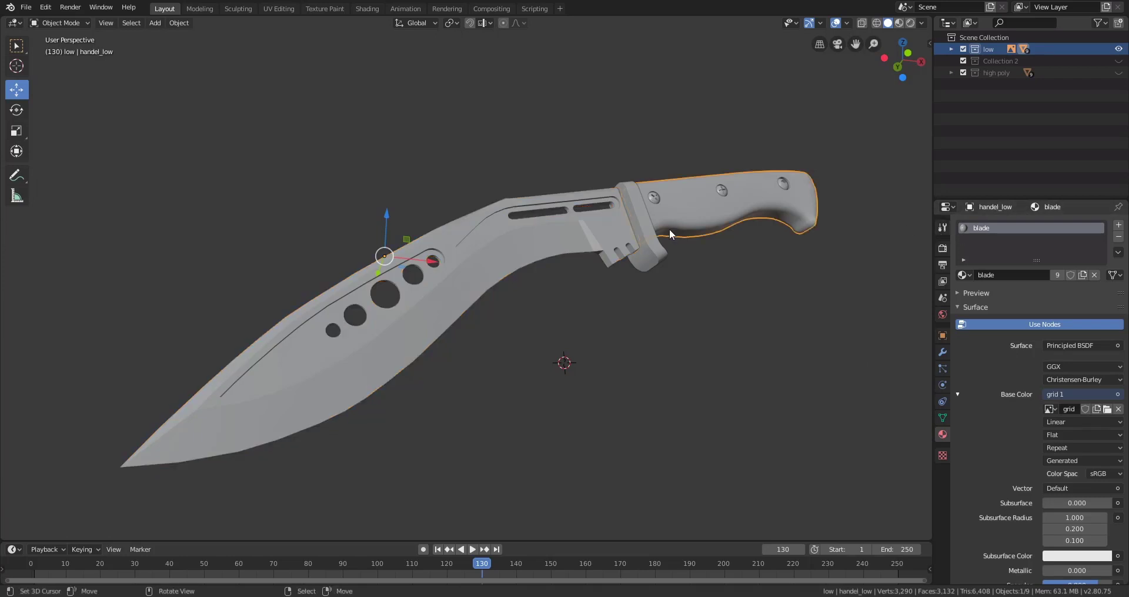
# - Assign the blade material to the guard between the blade and the handle in place of its current material
pyautogui.click(635, 222)
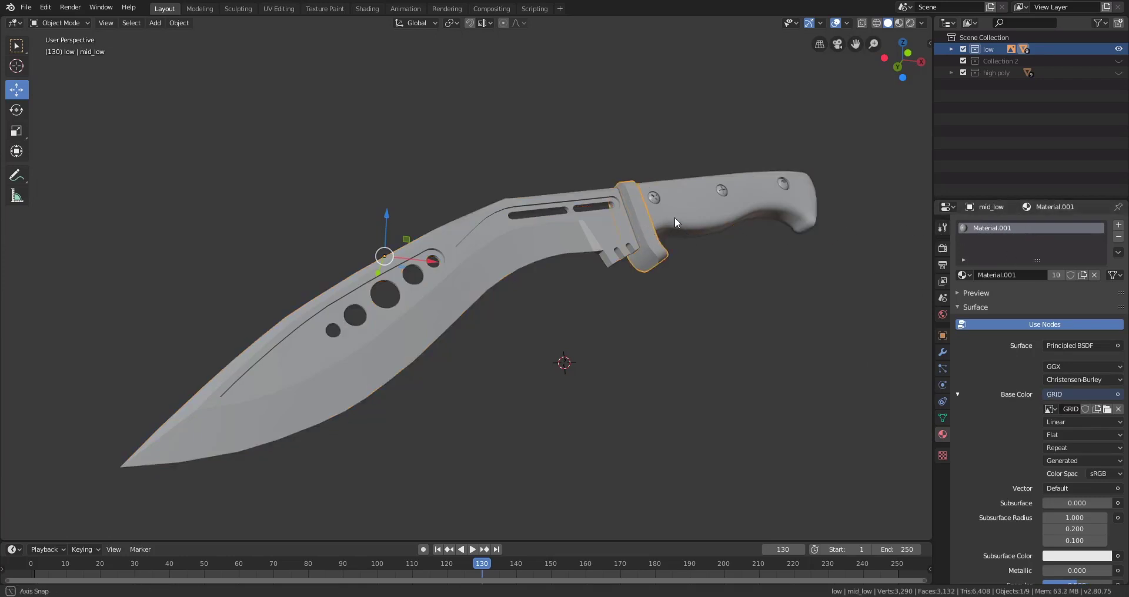
pyautogui.moveTo(675, 217); pyautogui.dragTo(673, 225, button='middle')
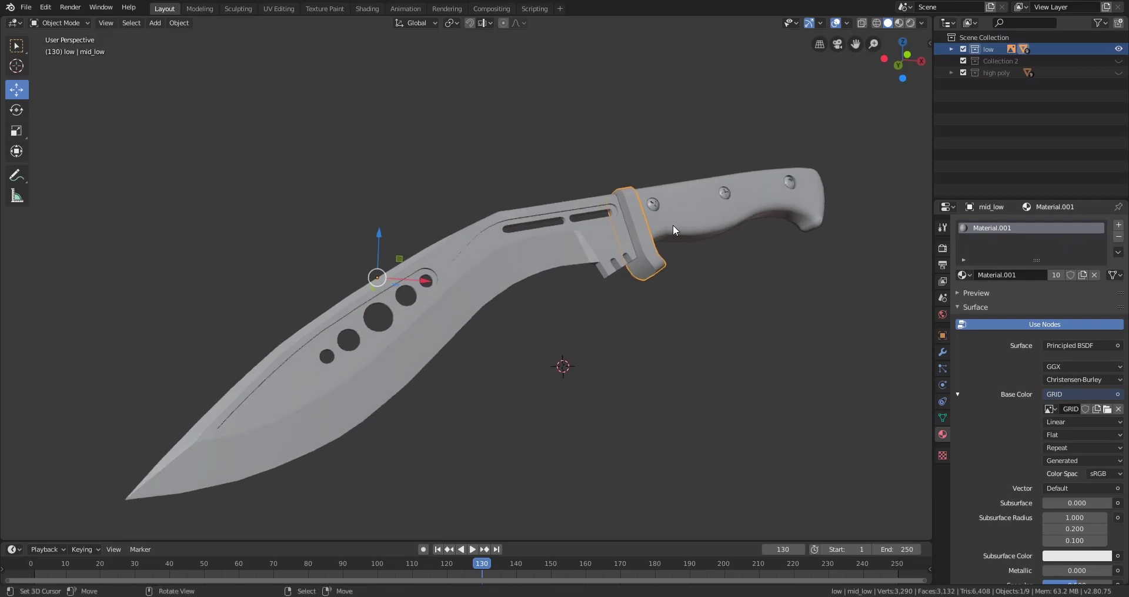
pyautogui.click(969, 275)
pyautogui.click(987, 296)
# - Check the materials assigned to the handle bolts on both sides of the knife
pyautogui.moveTo(696, 190); pyautogui.dragTo(640, 216, button='middle')
pyautogui.click(651, 224)
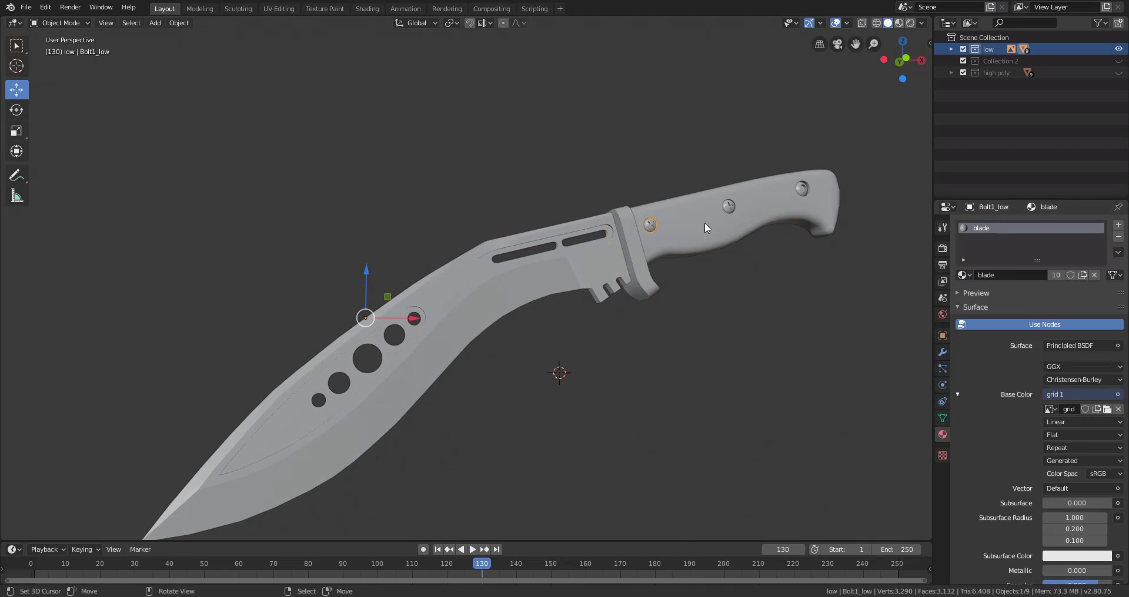
pyautogui.click(731, 205)
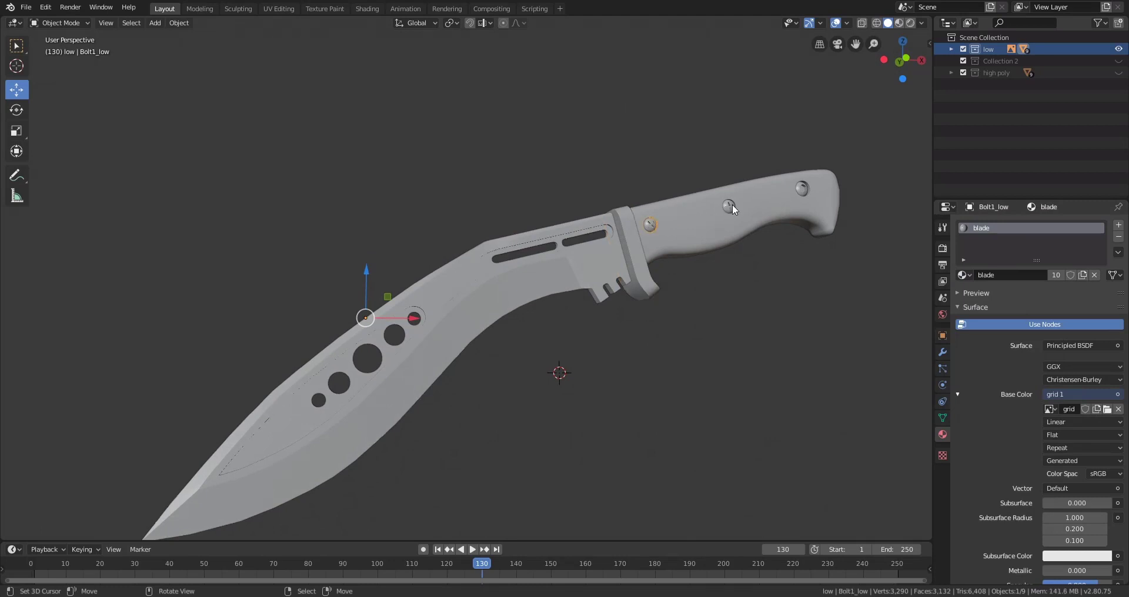
pyautogui.click(806, 188)
pyautogui.moveTo(831, 211); pyautogui.dragTo(500, 316, button='middle')
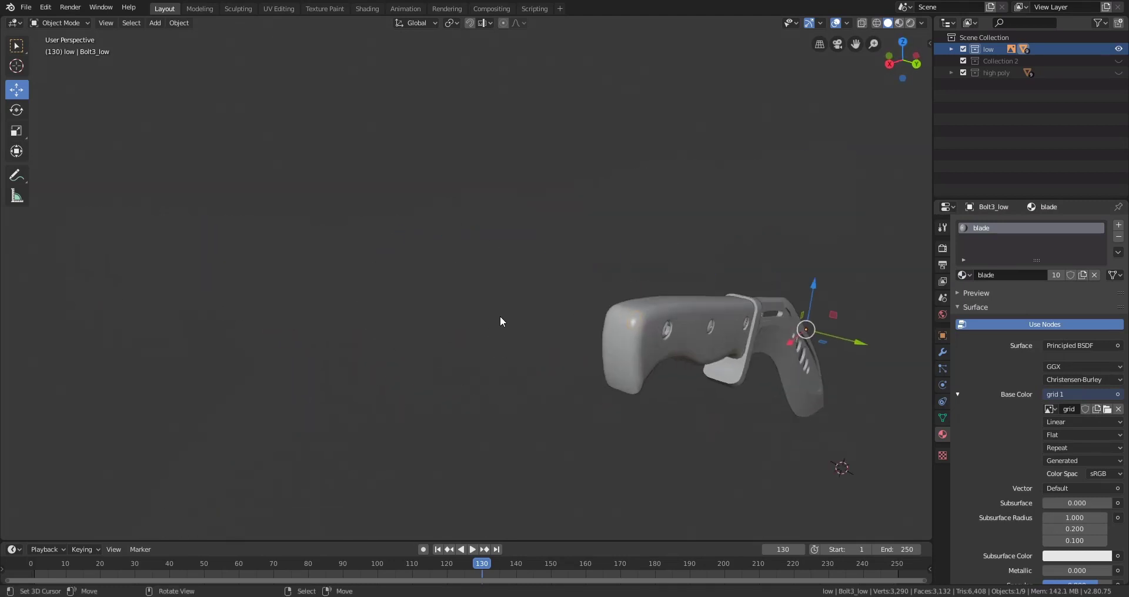
pyautogui.moveTo(617, 326); pyautogui.dragTo(541, 309, button='middle')
pyautogui.rightClick(366, 281)
pyautogui.rightClick(366, 281)
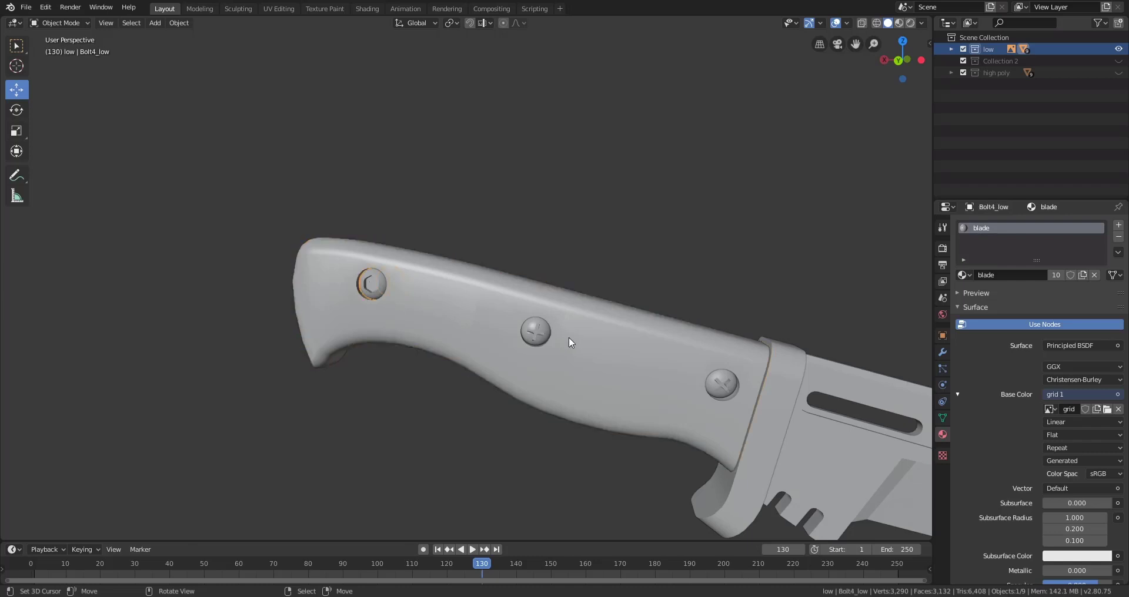
# - Remove the extra Material.001 slot from the bolt nearest the guard on the knife's reverse side
pyautogui.rightClick(725, 381)
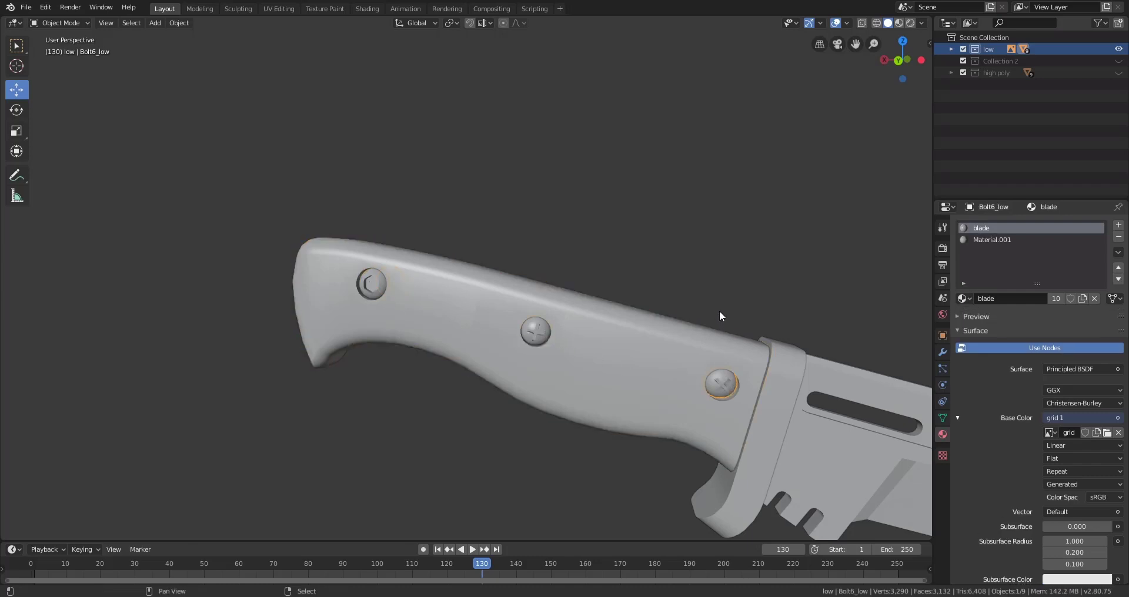
pyautogui.moveTo(718, 311); pyautogui.dragTo(540, 301, button='middle')
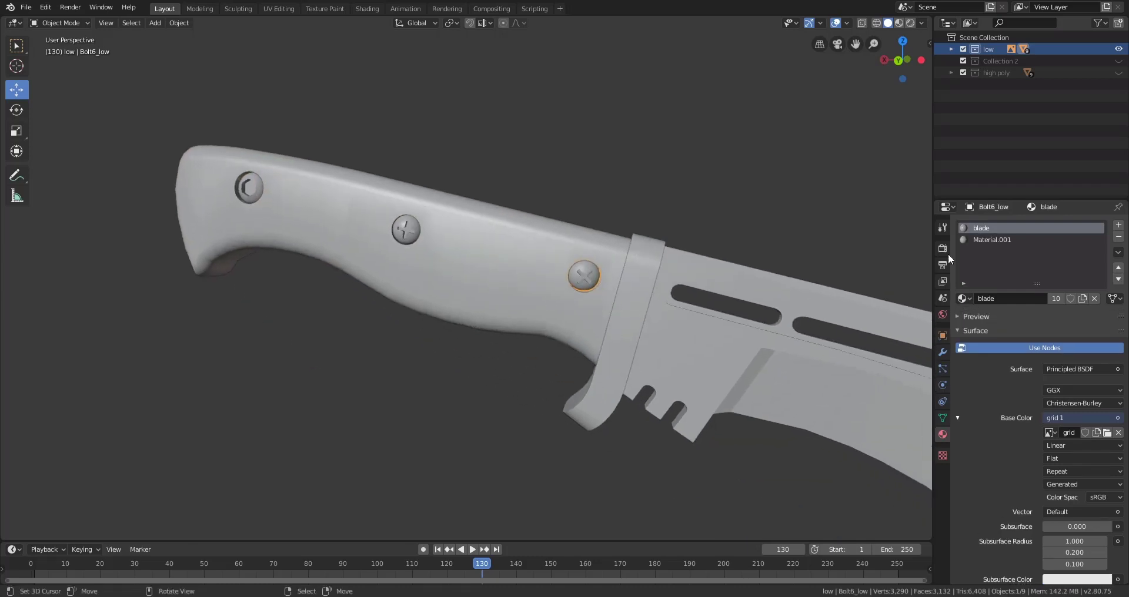
pyautogui.click(999, 240)
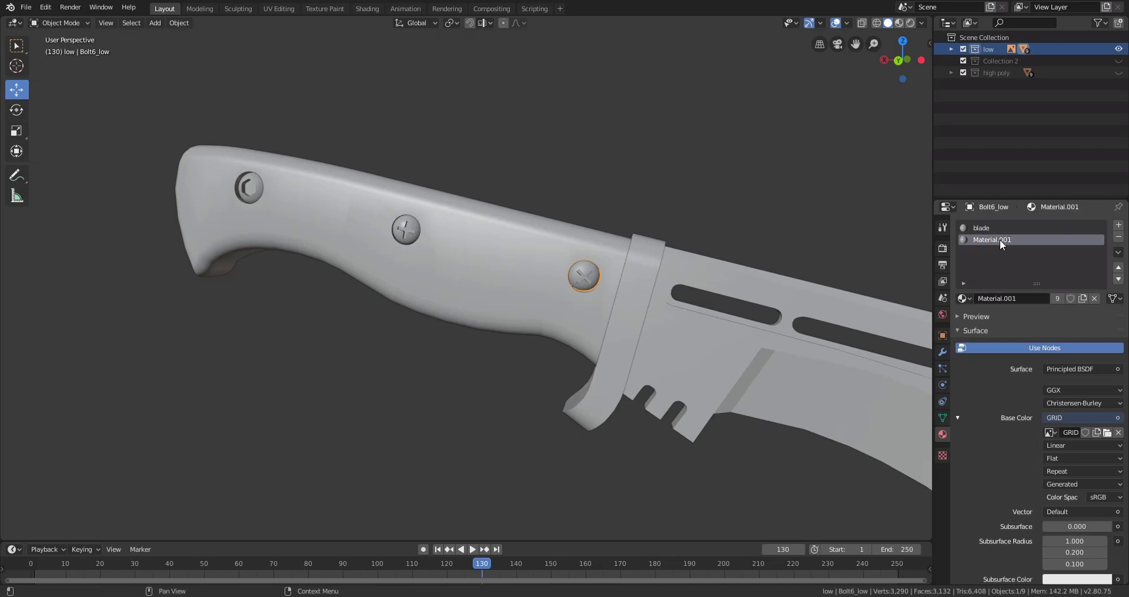
pyautogui.click(1119, 237)
# - Select all low-poly knife parts and export them as FBX over Kukri_low.fbx in the Formats folder
pyautogui.scroll(-6, 459, 270)
pyautogui.moveTo(461, 269); pyautogui.dragTo(738, 268, button='middle')
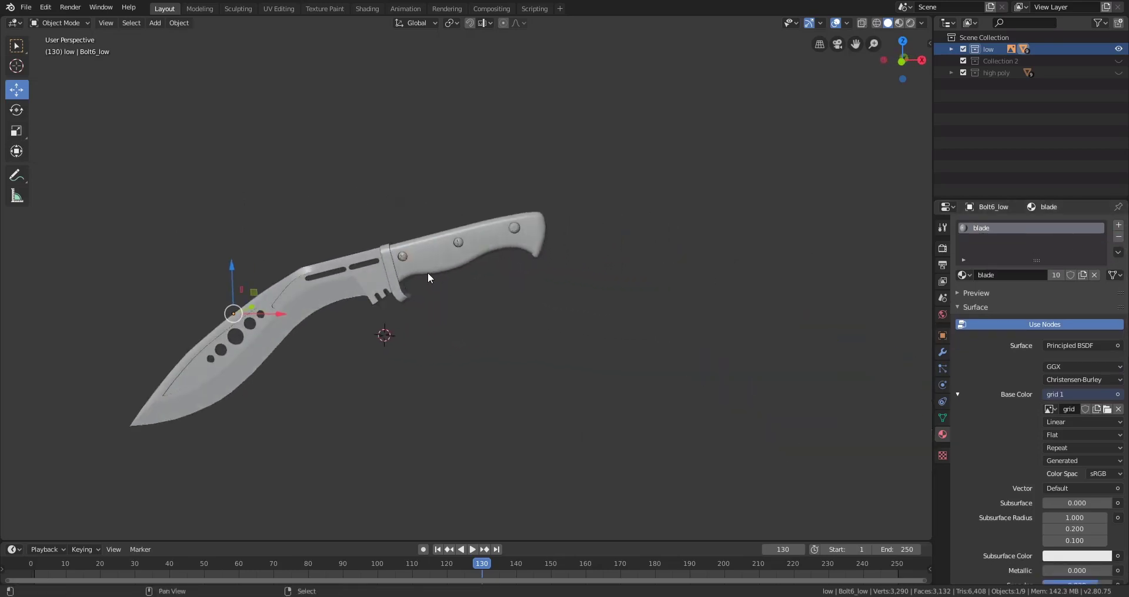
pyautogui.keyDown('shift'); pyautogui.moveTo(428, 272); pyautogui.dragTo(575, 285, button='middle'); pyautogui.keyUp('shift')
pyautogui.press('a')
pyautogui.click(26, 7)
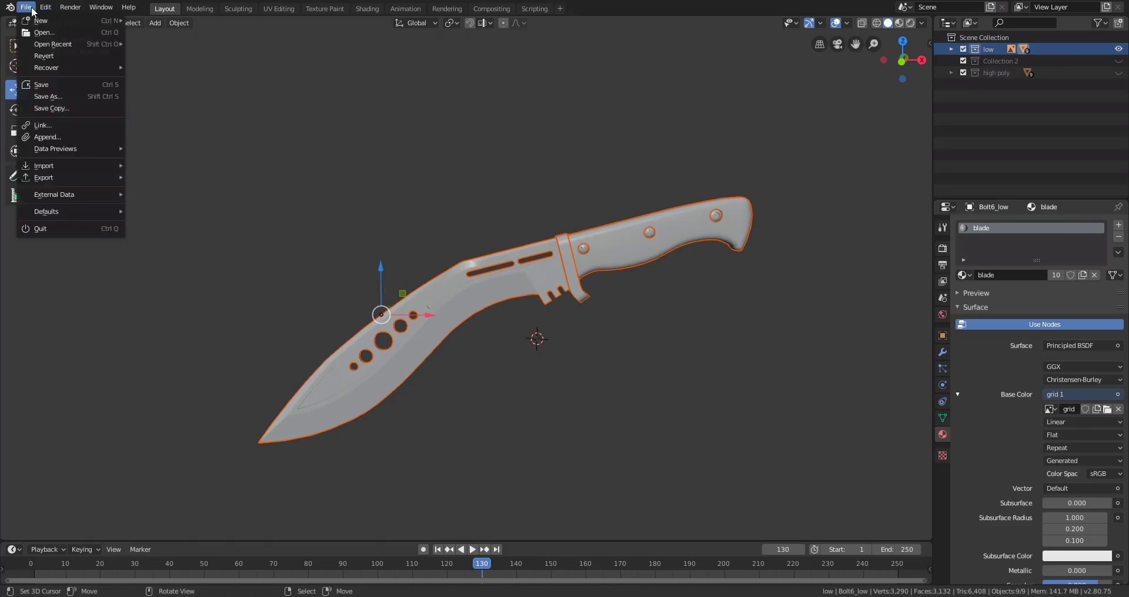
pyautogui.moveTo(58, 171)
pyautogui.click(161, 200)
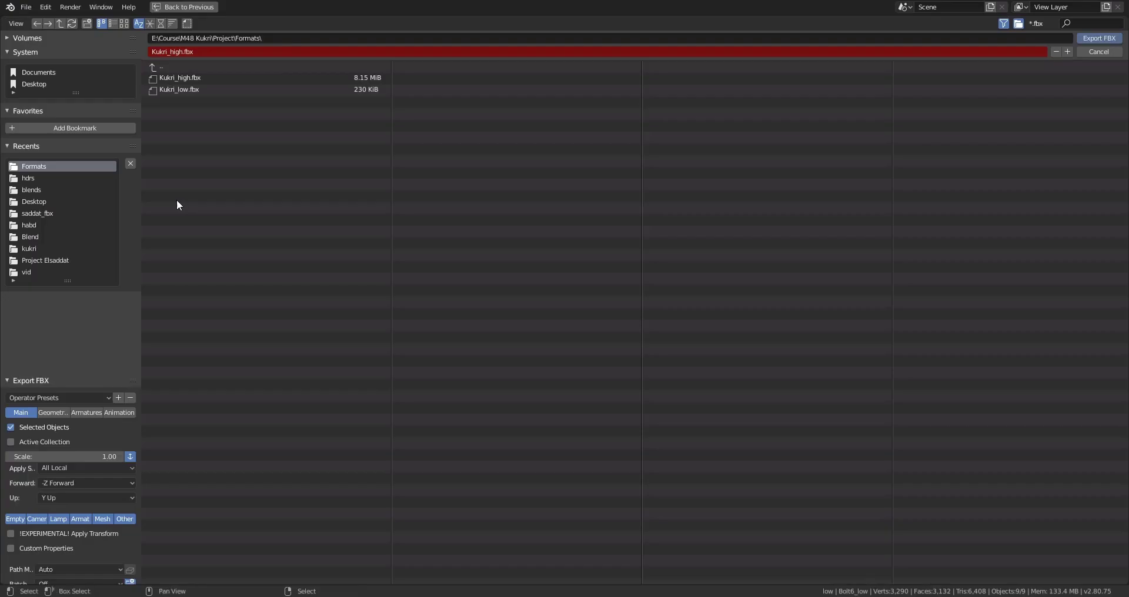
pyautogui.click(166, 91)
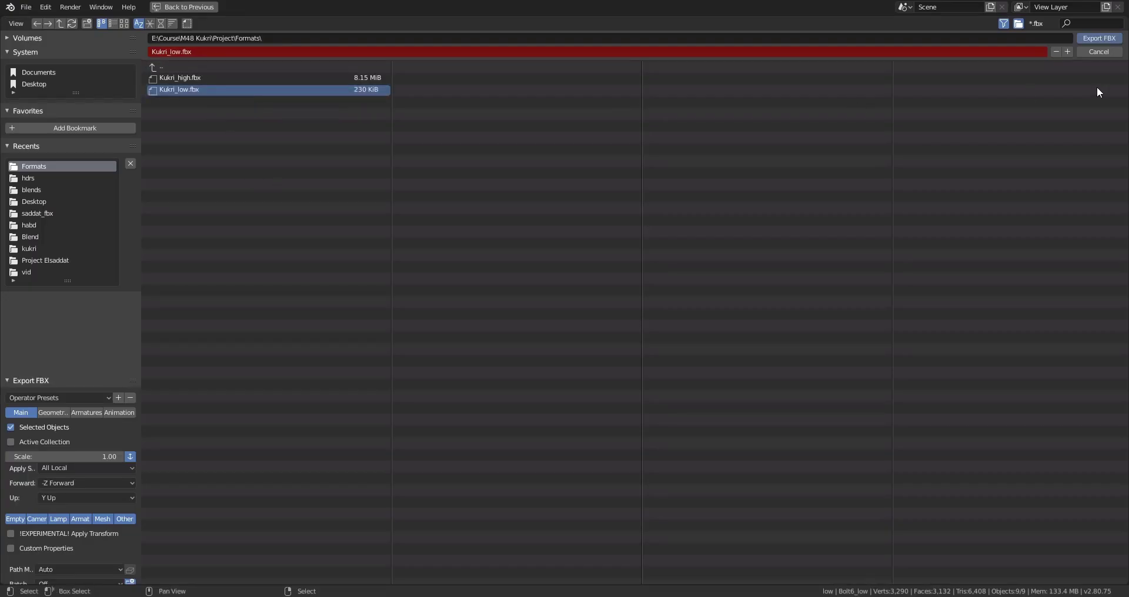
pyautogui.click(1099, 38)
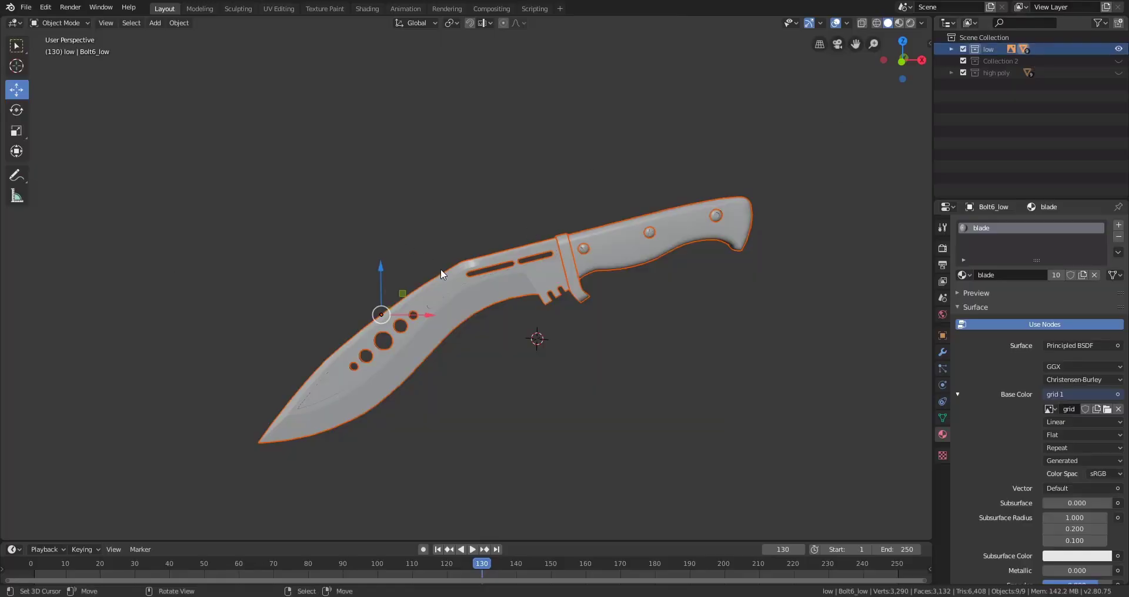
pyautogui.moveTo(441, 270)
pyautogui.mouseDown(button='middle')
pyautogui.moveTo(441, 305)
pyautogui.moveTo(447, 272)
pyautogui.mouseUp(button='middle')
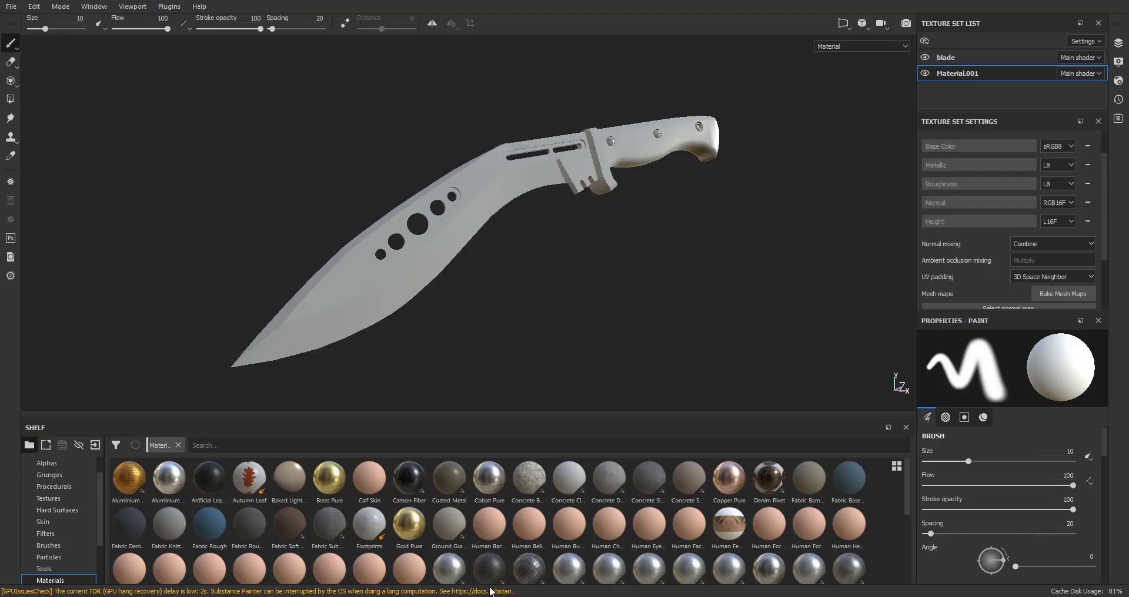
# - Switch back to Substance Painter and create a new project from the re-exported Kukri_low.fbx mesh
pyautogui.click(10, 6)
pyautogui.click(26, 23)
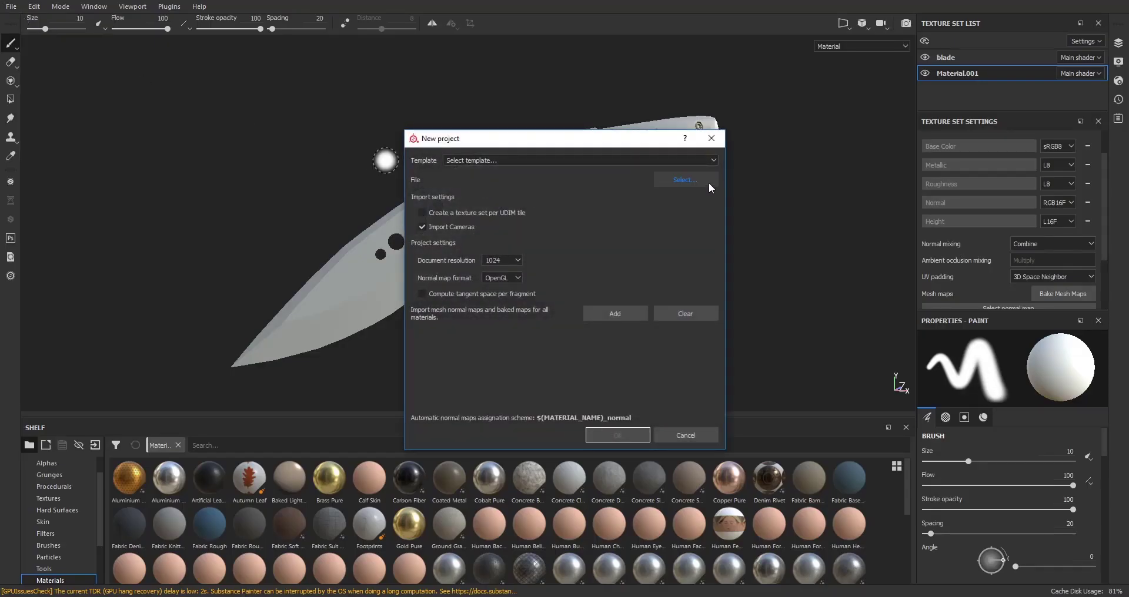
pyautogui.click(685, 180)
pyautogui.doubleClick(612, 241)
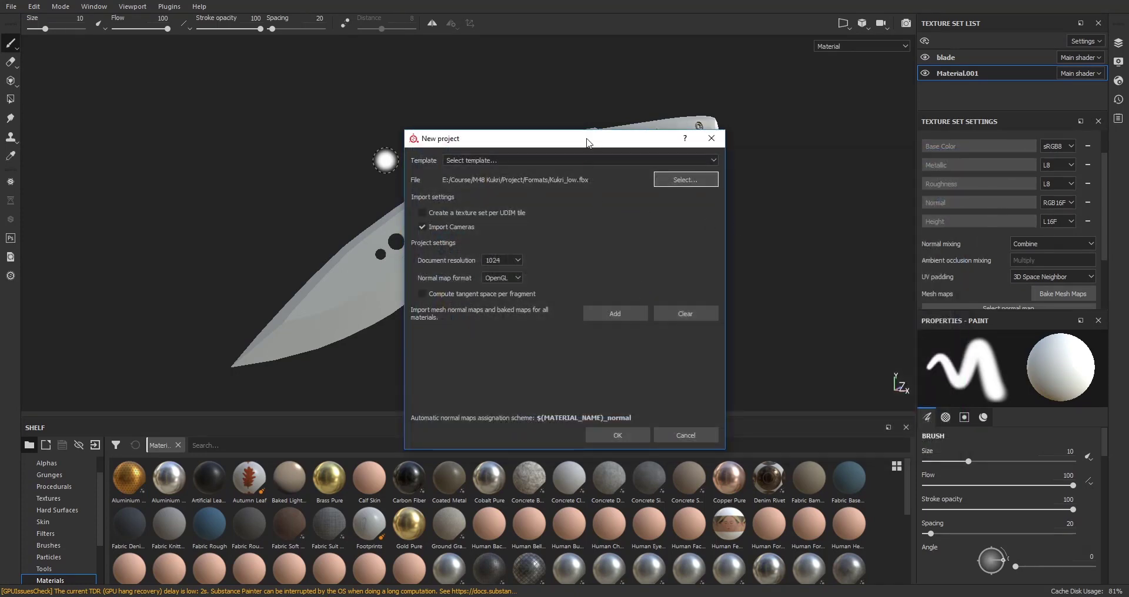
pyautogui.moveTo(586, 139); pyautogui.dragTo(569, 97)
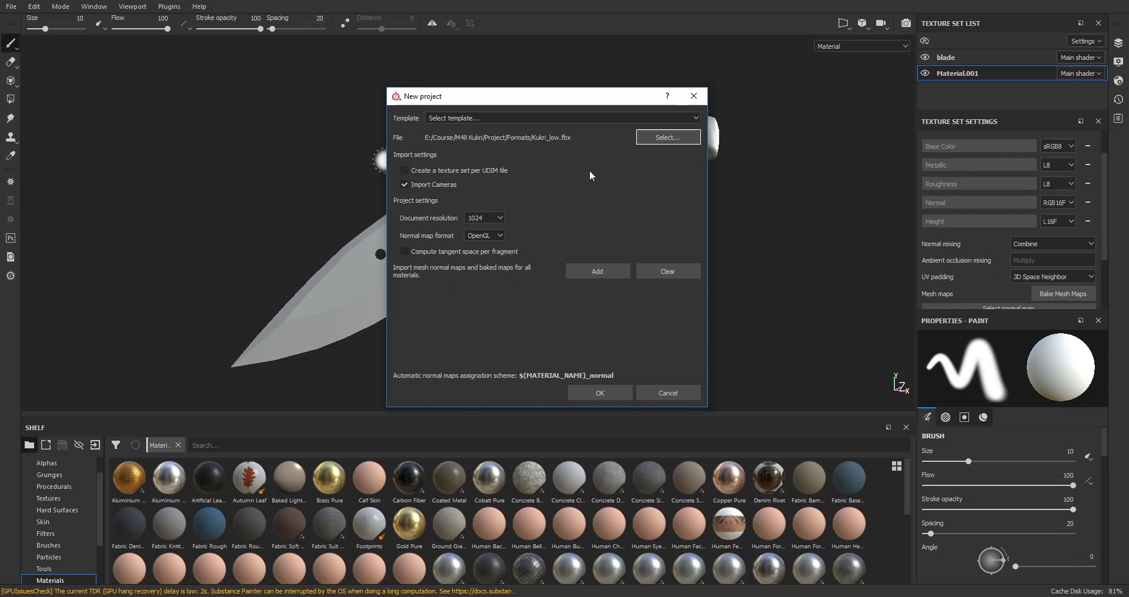
pyautogui.click(598, 389)
pyautogui.click(533, 310)
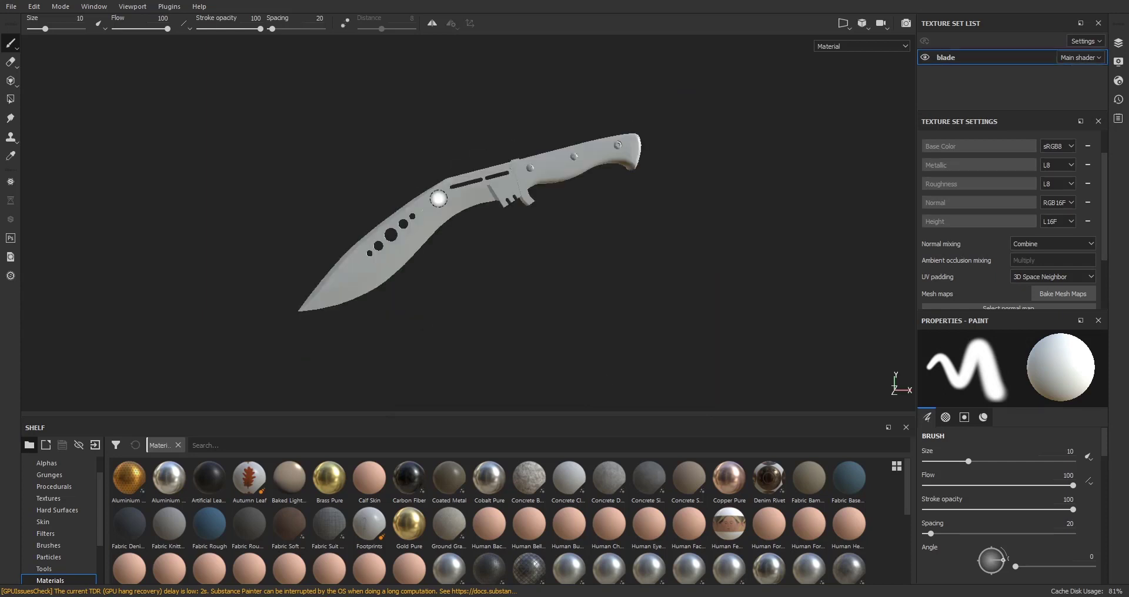
# - Inspect the imported knife and its single blade texture set
pyautogui.keyDown('alt'); pyautogui.moveTo(459, 185); pyautogui.dragTo(549, 174); pyautogui.keyUp('alt')
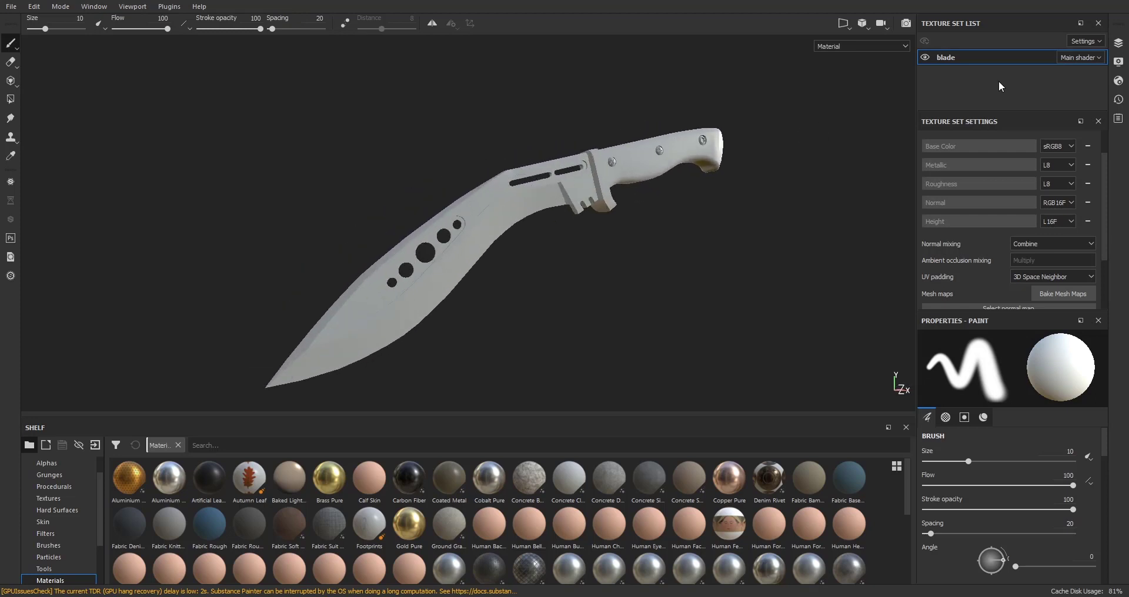
pyautogui.doubleClick(971, 59)
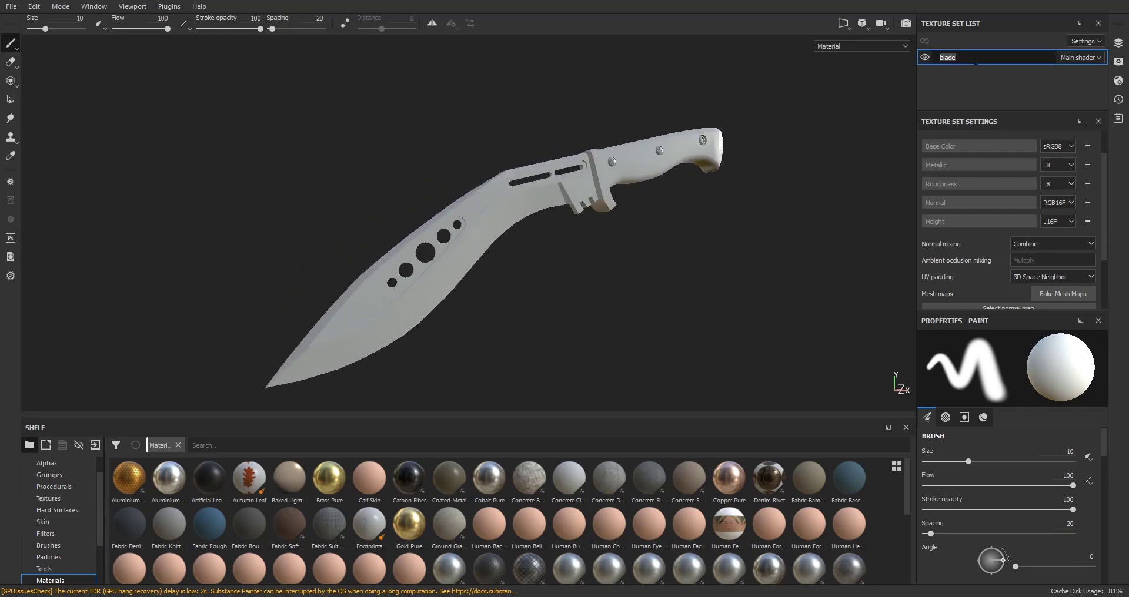
pyautogui.click(970, 94)
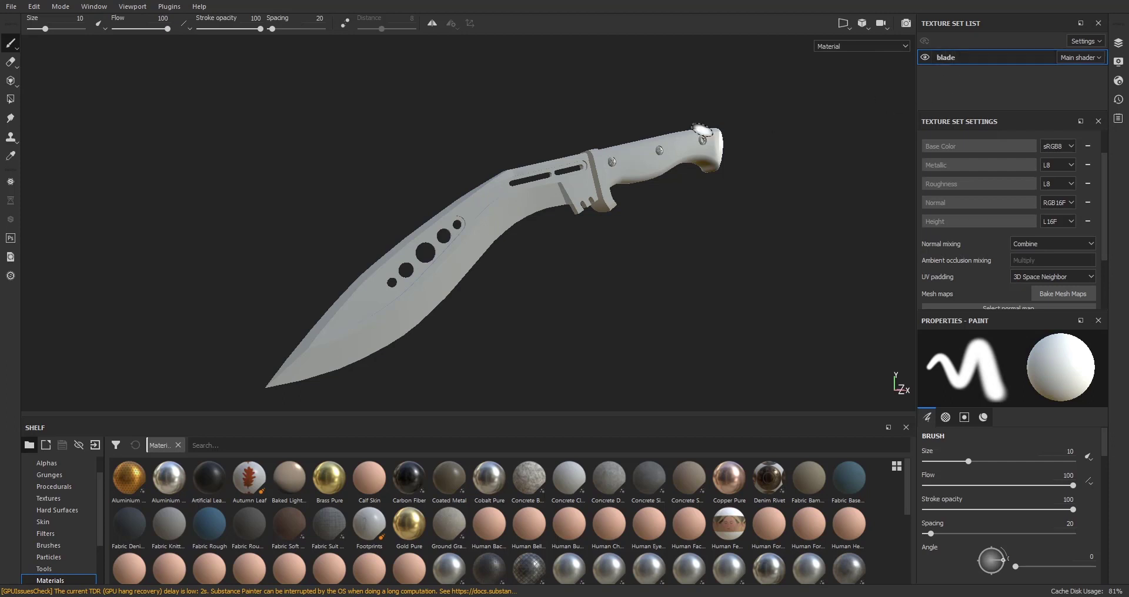
pyautogui.scroll(2, 535, 230)
pyautogui.keyDown('alt'); pyautogui.moveTo(532, 237); pyautogui.dragTo(579, 168, button='middle'); pyautogui.keyUp('alt')
pyautogui.keyDown('alt'); pyautogui.moveTo(578, 168); pyautogui.dragTo(610, 159); pyautogui.keyUp('alt')
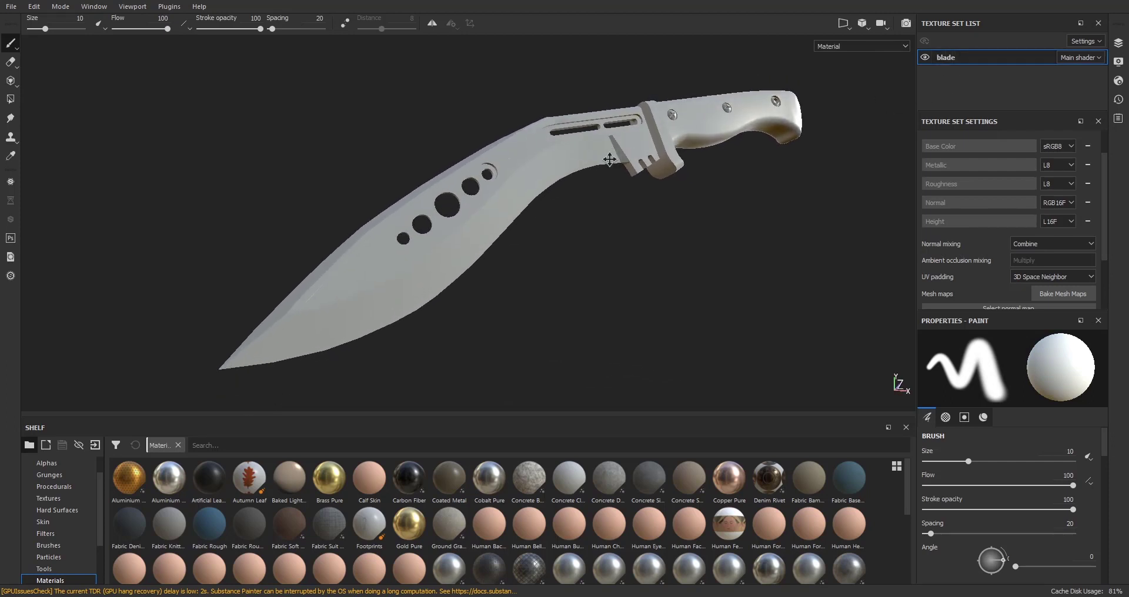
pyautogui.keyDown('alt'); pyautogui.moveTo(610, 160); pyautogui.dragTo(602, 168, button='middle'); pyautogui.keyUp('alt')
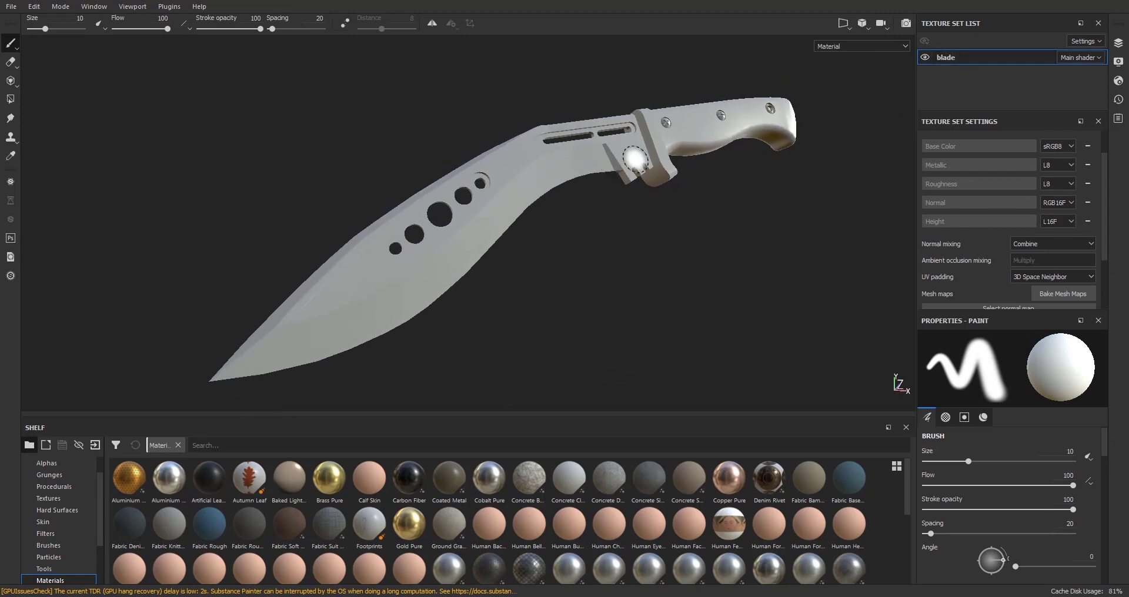
# - Open the mesh map baking settings, enable only the Normal map, and set the output size to 2048
pyautogui.click(1061, 293)
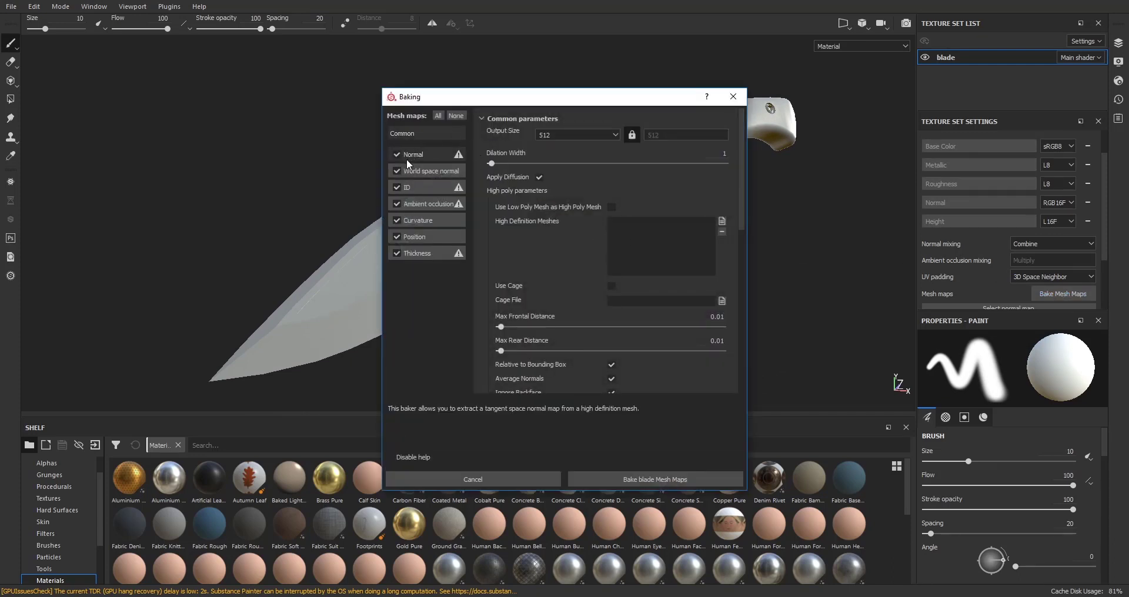
pyautogui.click(459, 117)
pyautogui.click(398, 155)
pyautogui.click(576, 134)
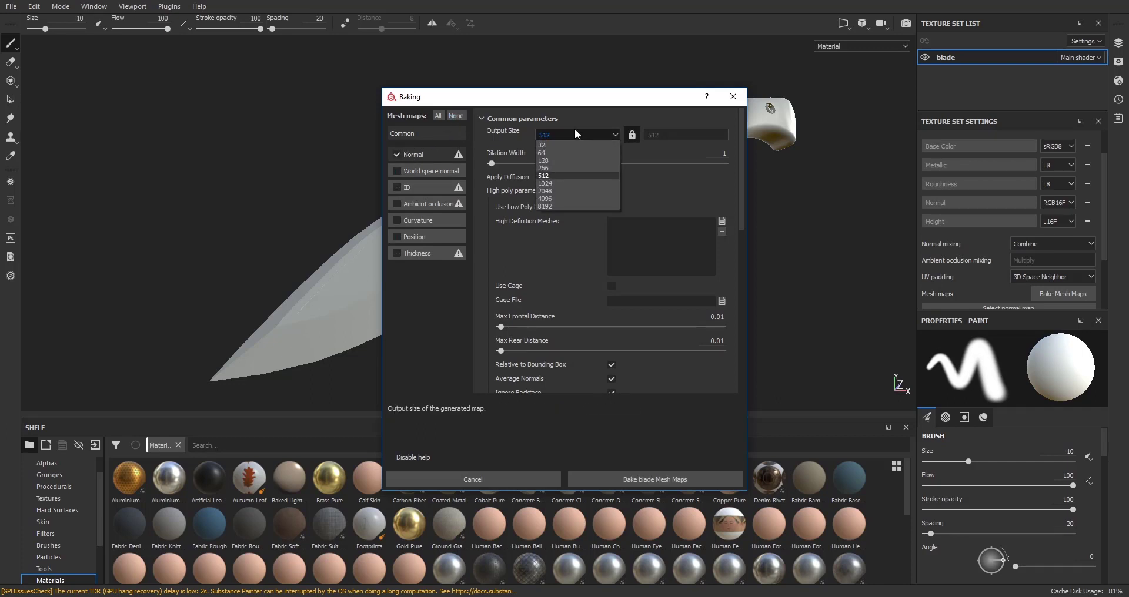
pyautogui.click(569, 191)
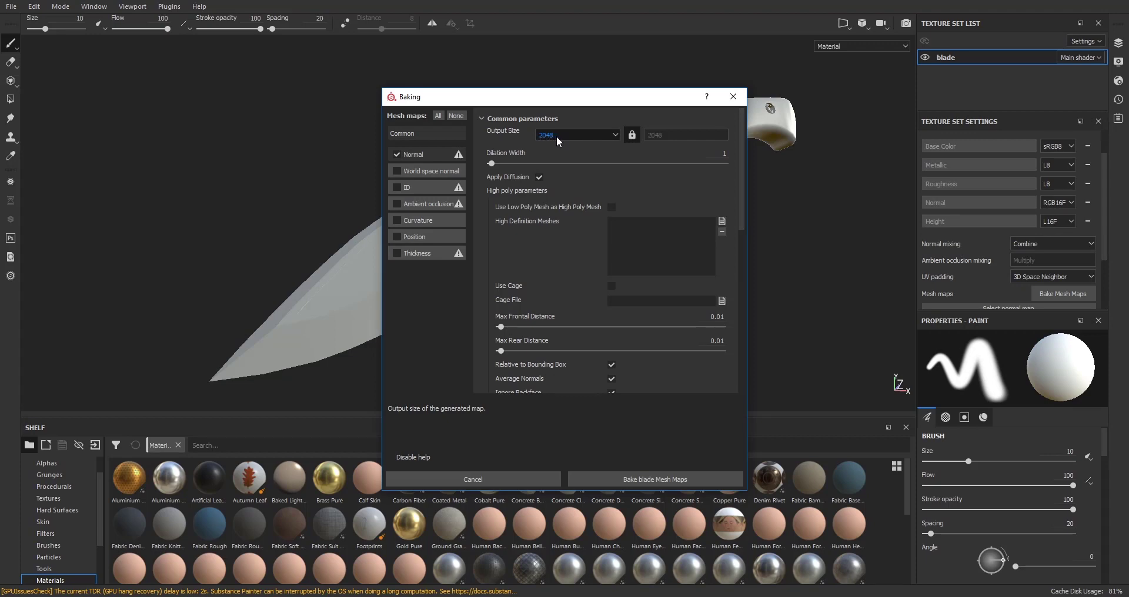
# - Load Kukri_high.fbx as the high definition mesh and set the max frontal and max rear distances to 0.03
pyautogui.click(722, 221)
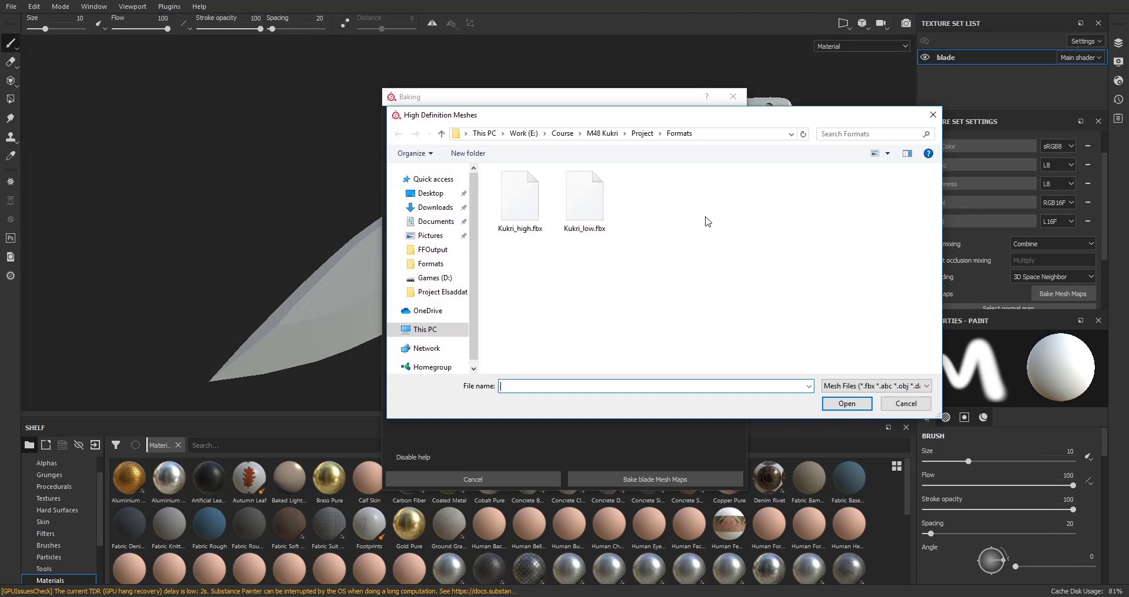
pyautogui.doubleClick(525, 203)
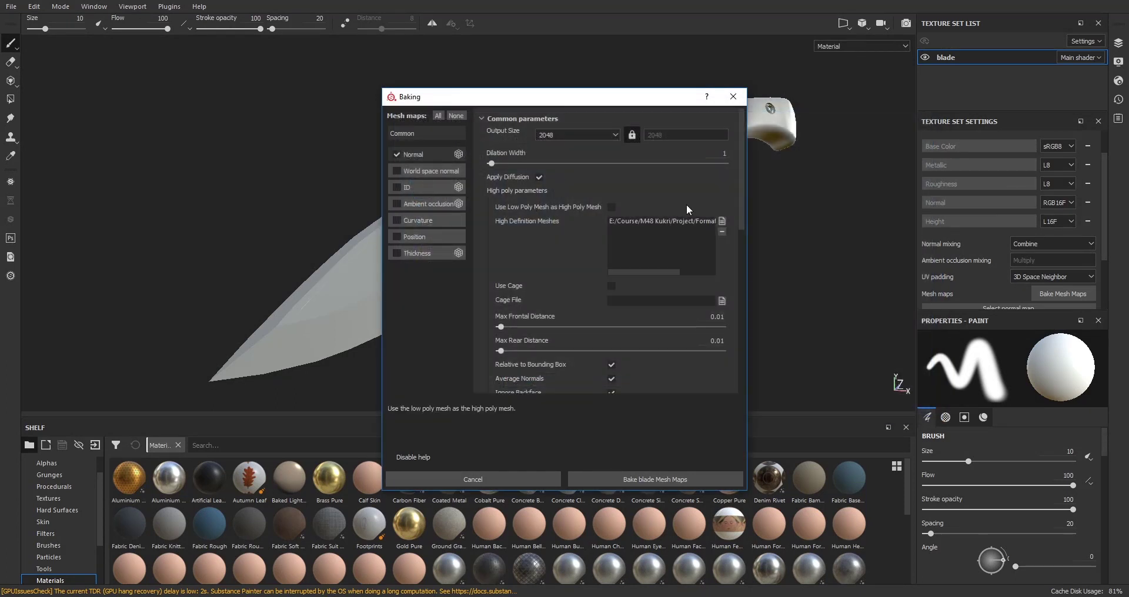
pyautogui.scroll(-1, 544, 245)
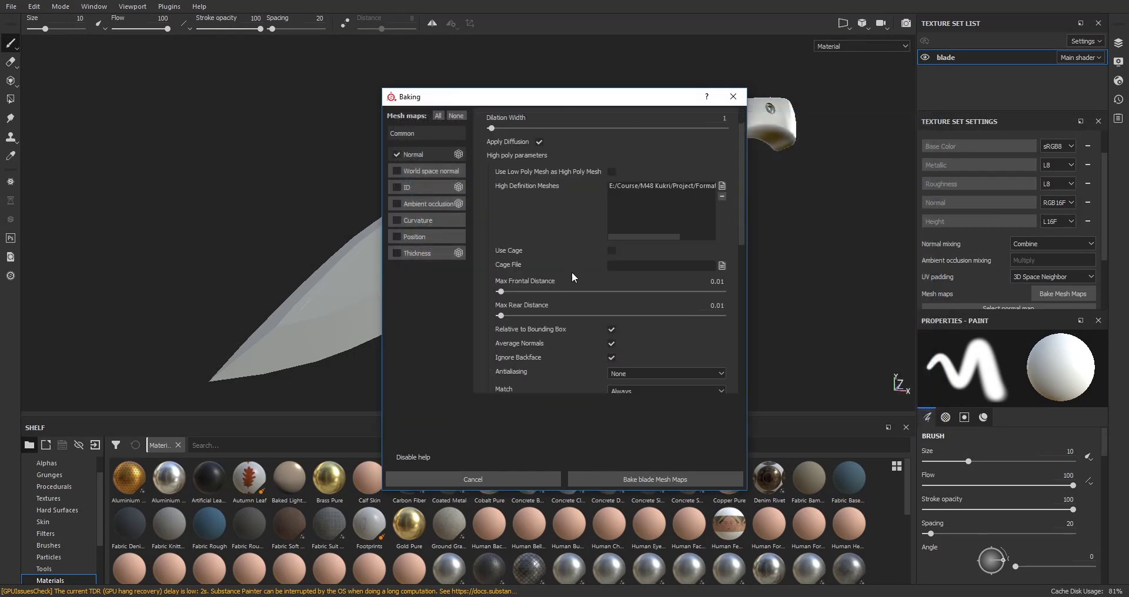
pyautogui.doubleClick(705, 281)
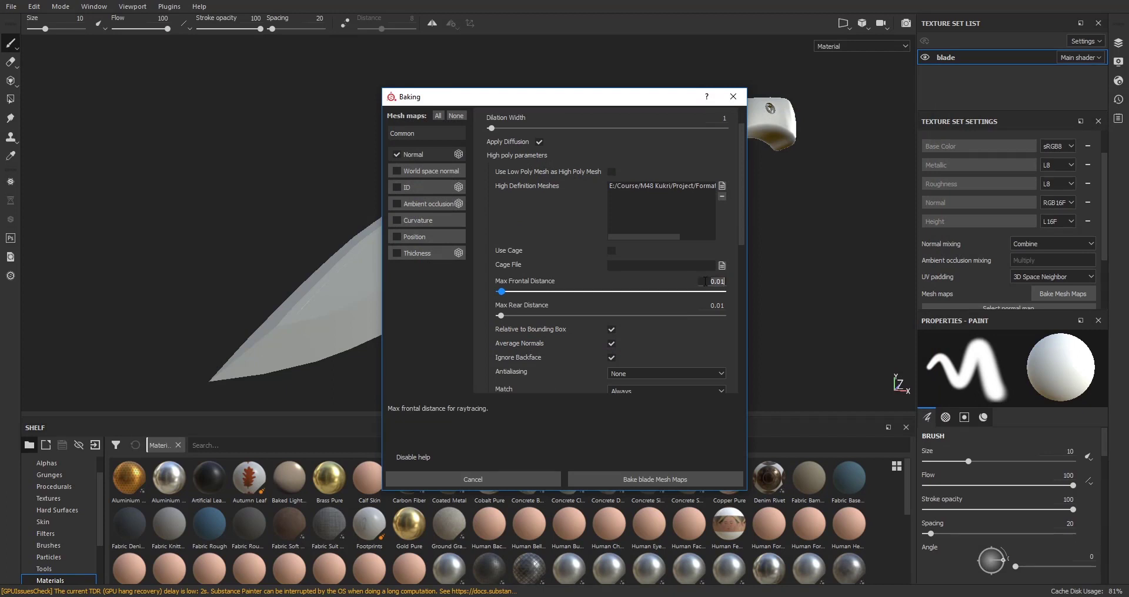
pyautogui.write('0.03')
pyautogui.press('Tab')
pyautogui.write('0')
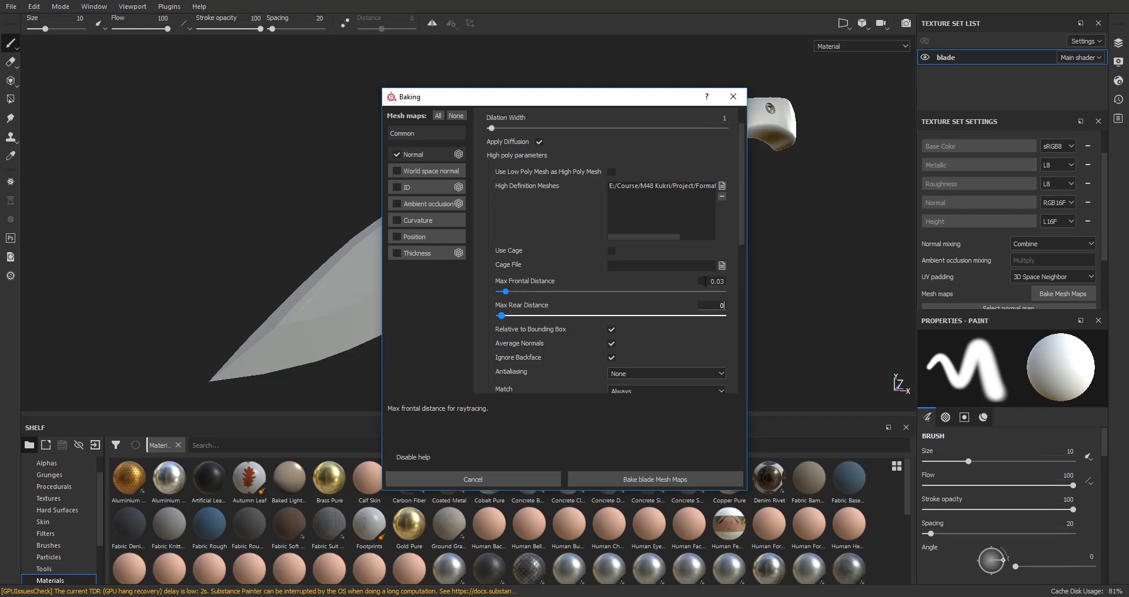
pyautogui.write('.03')
pyautogui.press('Tab')
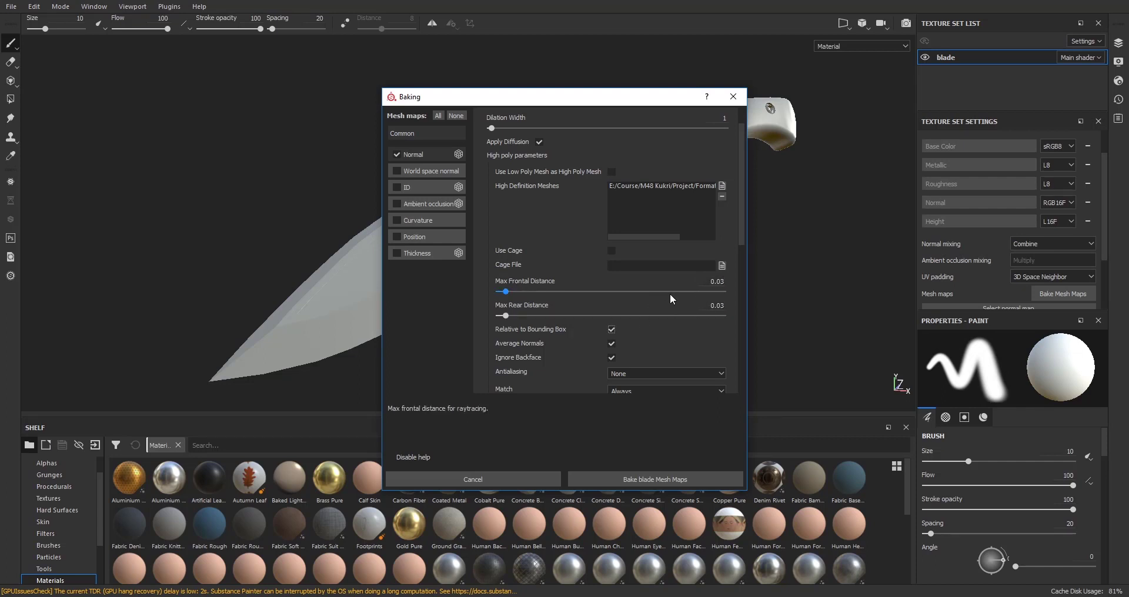
# - Set matching to By Mesh Name, keep antialiasing at None, and bake the blade's normal map
pyautogui.scroll(-1, 669, 293)
pyautogui.scroll(-1, 675, 291)
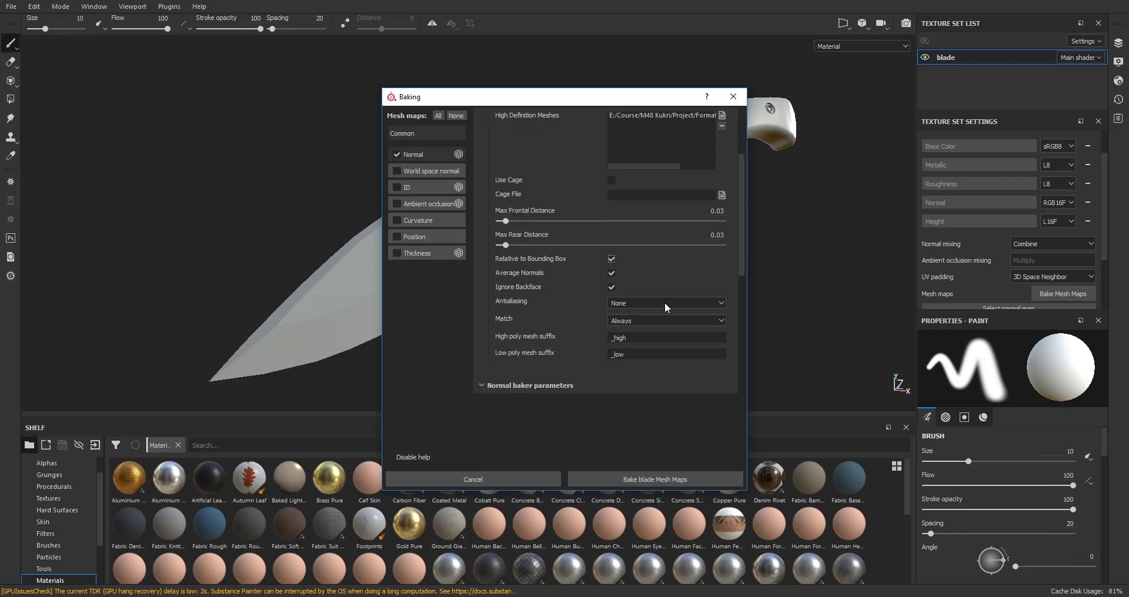
pyautogui.click(630, 321)
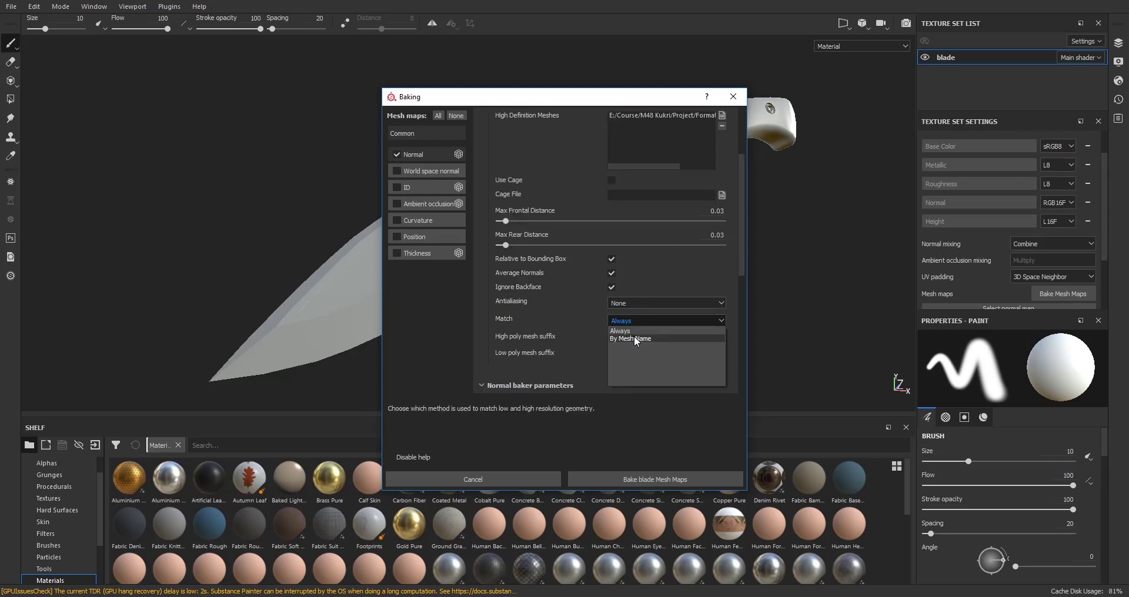
pyautogui.click(634, 338)
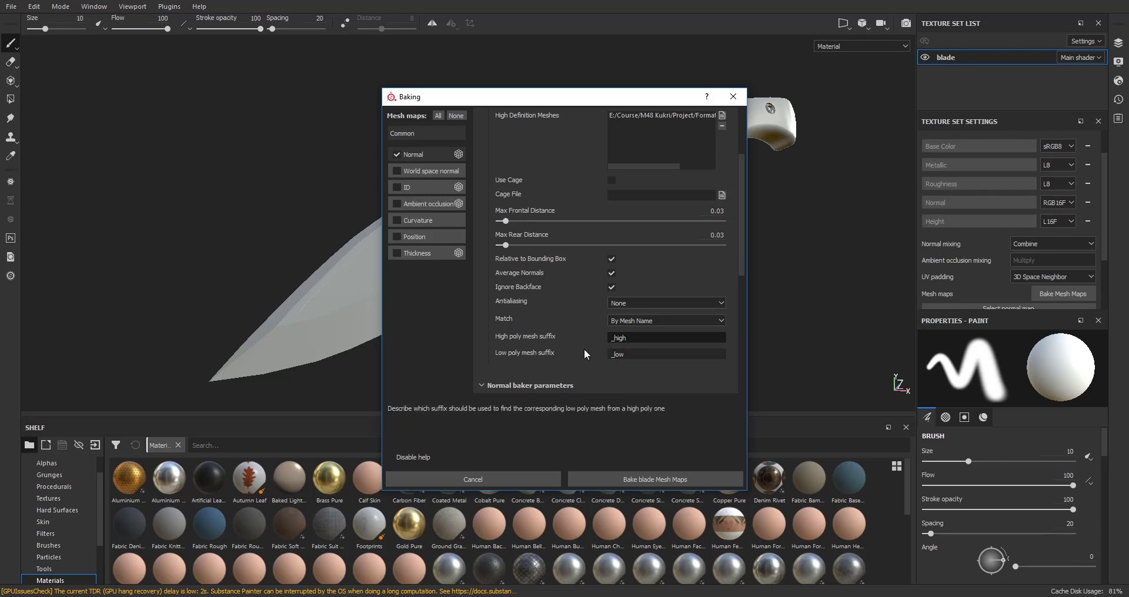
pyautogui.click(647, 302)
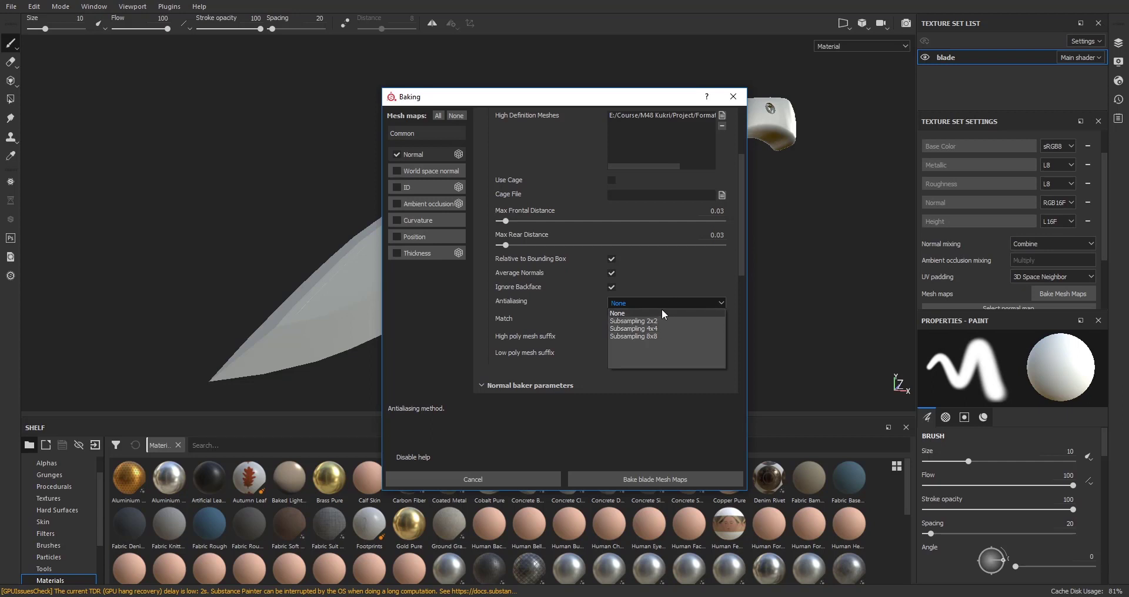
pyautogui.click(668, 290)
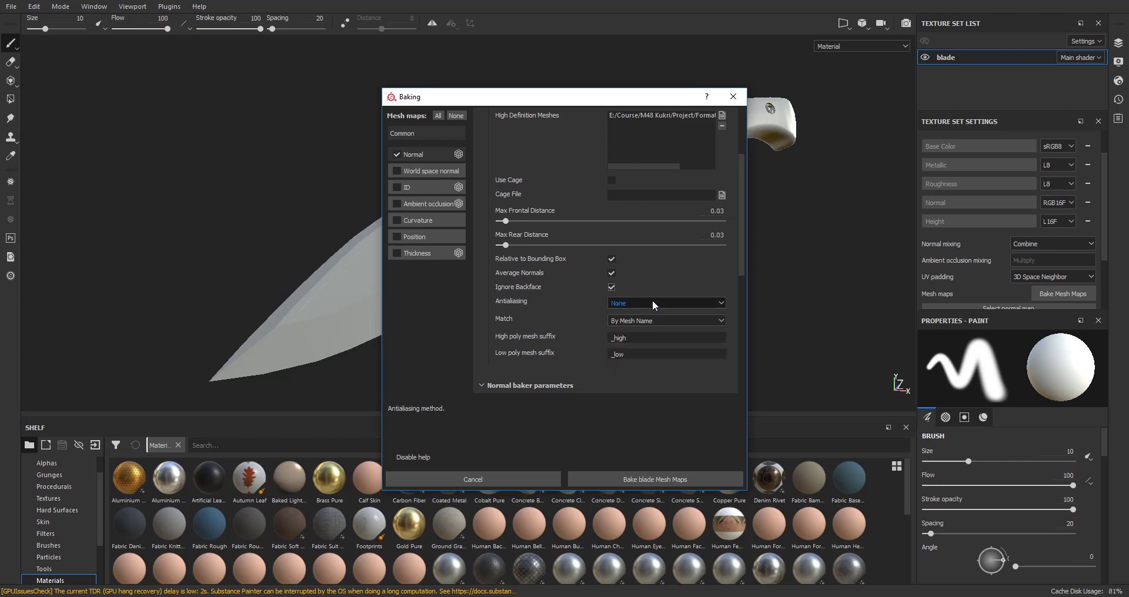
pyautogui.scroll(2, 562, 324)
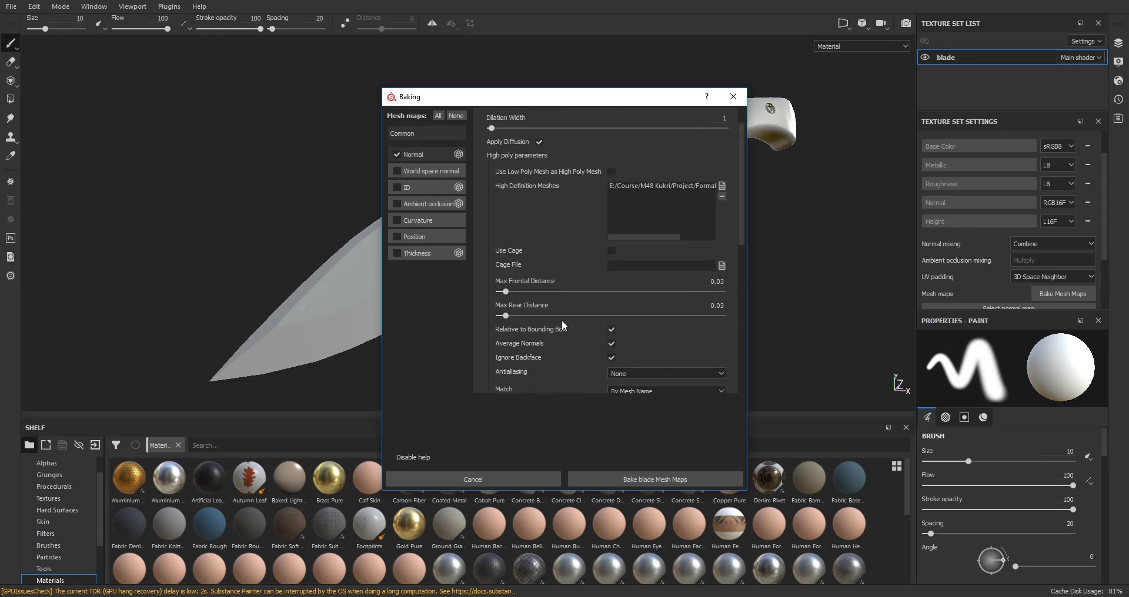
pyautogui.click(667, 478)
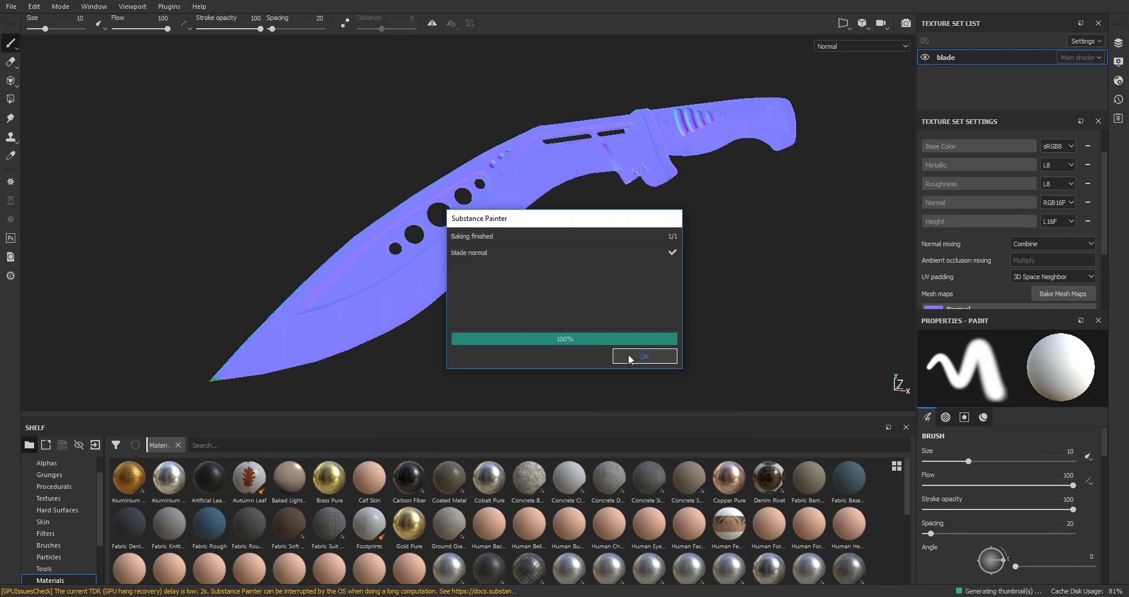
pyautogui.click(628, 355)
# - Examine the baked normal details in material view on both sides of the knife, comparing the handle's grip grooves
pyautogui.press('m')
pyautogui.keyDown('alt'); pyautogui.moveTo(595, 201); pyautogui.dragTo(472, 185); pyautogui.keyUp('alt')
pyautogui.keyDown('alt'); pyautogui.moveTo(472, 185); pyautogui.dragTo(379, 257, button='middle'); pyautogui.keyUp('alt')
pyautogui.scroll(3, 354, 254)
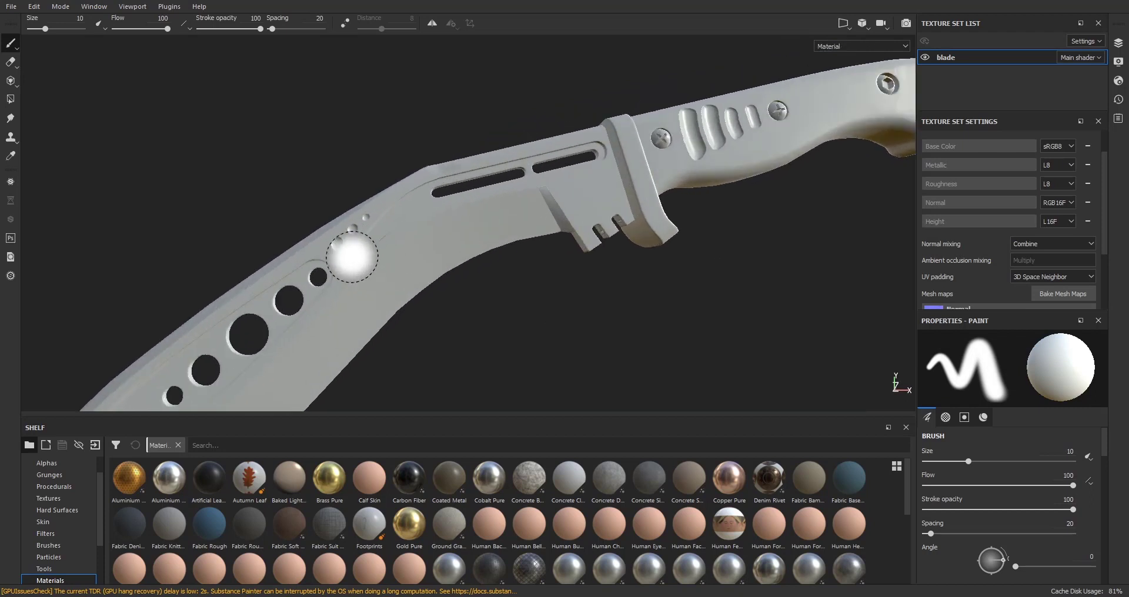
pyautogui.keyDown('alt'); pyautogui.moveTo(582, 227); pyautogui.dragTo(542, 214); pyautogui.keyUp('alt')
pyautogui.keyDown('alt'); pyautogui.moveTo(542, 214); pyautogui.dragTo(400, 277, button='middle'); pyautogui.keyUp('alt')
pyautogui.moveTo(703, 195)
pyautogui.keyDown('alt'); pyautogui.mouseDown()
pyautogui.moveTo(730, 191)
pyautogui.moveTo(722, 195)
pyautogui.mouseUp(); pyautogui.keyUp('alt')
pyautogui.keyDown('alt'); pyautogui.moveTo(746, 186); pyautogui.dragTo(574, 222, button='middle'); pyautogui.keyUp('alt')
pyautogui.scroll(-2, 567, 231)
pyautogui.keyDown('alt'); pyautogui.moveTo(569, 233); pyautogui.dragTo(383, 229); pyautogui.keyUp('alt')
pyautogui.keyDown('alt'); pyautogui.moveTo(770, 221); pyautogui.dragTo(317, 235, button='middle'); pyautogui.keyUp('alt')
pyautogui.scroll(-2, 623, 288)
pyautogui.keyDown('alt'); pyautogui.moveTo(579, 250); pyautogui.dragTo(244, 159, button='middle'); pyautogui.keyUp('alt')
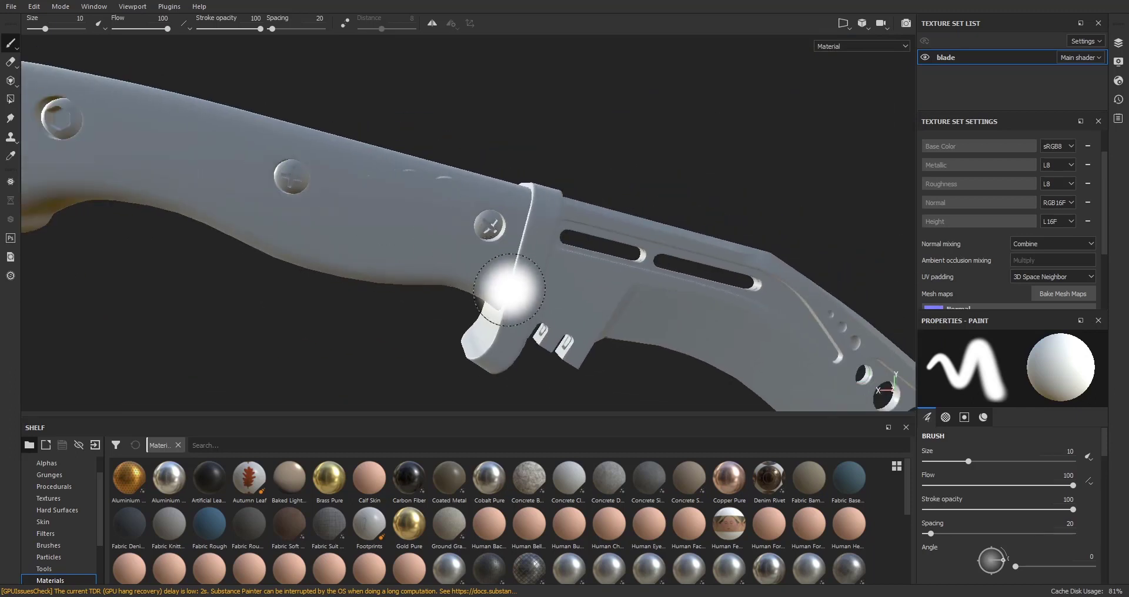
pyautogui.keyDown('alt'); pyautogui.moveTo(685, 385); pyautogui.dragTo(559, 229, button='middle'); pyautogui.keyUp('alt')
pyautogui.scroll(-2, 622, 262)
pyautogui.keyDown('alt'); pyautogui.moveTo(296, 91); pyautogui.dragTo(430, 203, button='middle'); pyautogui.keyUp('alt')
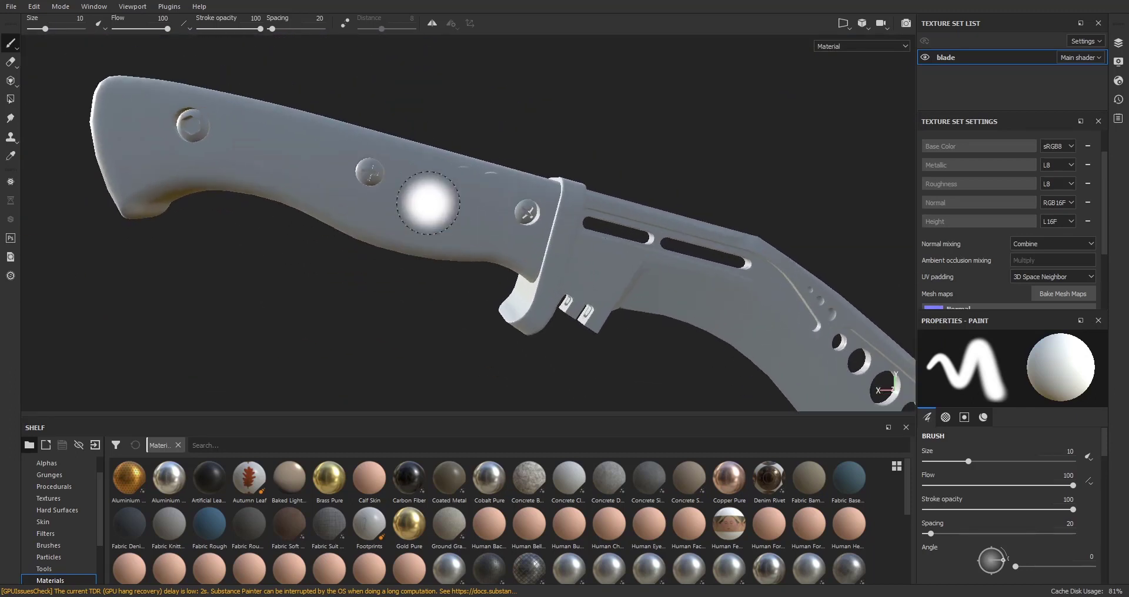
pyautogui.scroll(2, 430, 178)
pyautogui.keyDown('alt'); pyautogui.moveTo(472, 207); pyautogui.dragTo(494, 199); pyautogui.keyUp('alt')
pyautogui.keyDown('shift'); pyautogui.moveTo(584, 188); pyautogui.dragTo(392, 205, button='right'); pyautogui.keyUp('shift')
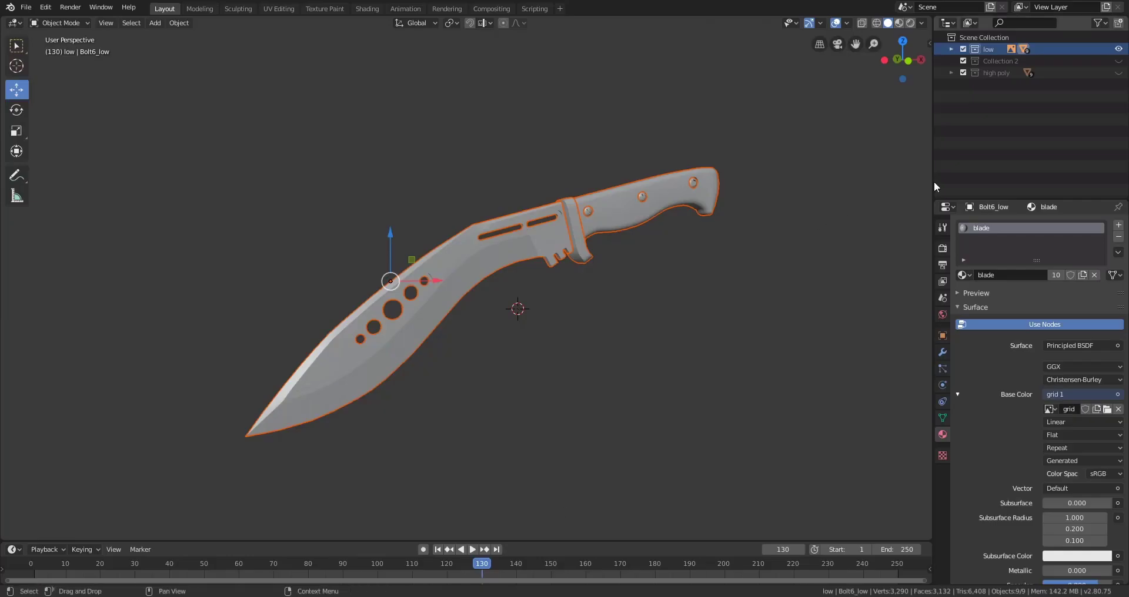
# - Switch to Blender, hide the low collection, and show the high poly collection
pyautogui.click(1119, 49)
pyautogui.click(1118, 72)
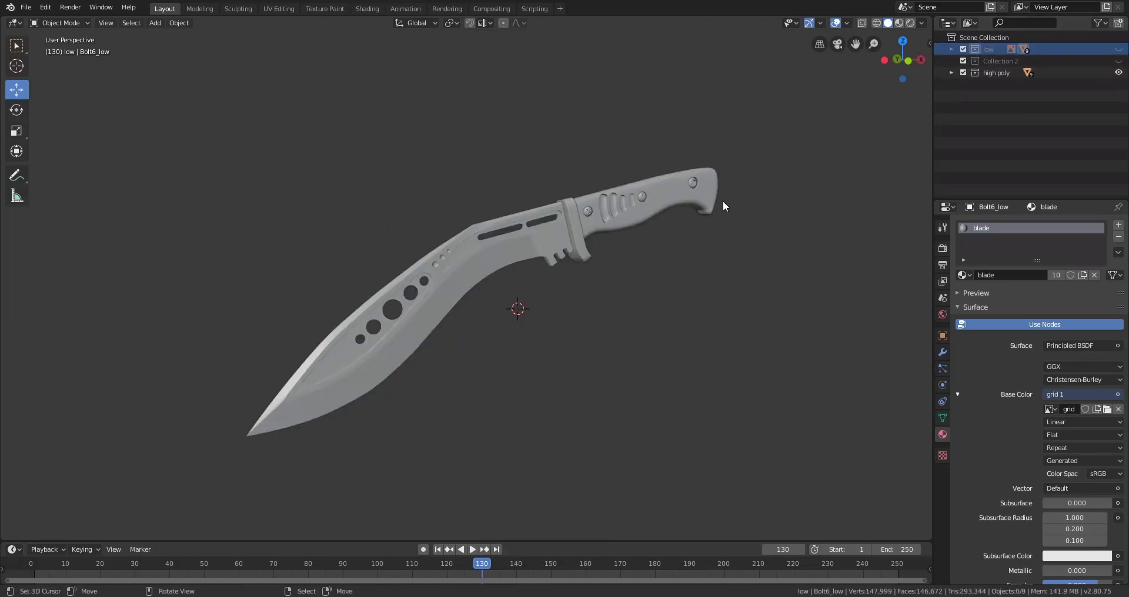
pyautogui.moveTo(722, 200); pyautogui.dragTo(532, 247, button='middle')
# - Put the high-poly handle into Edit Mode and turn on the display of its face normals
pyautogui.click(581, 256)
pyautogui.click(848, 23)
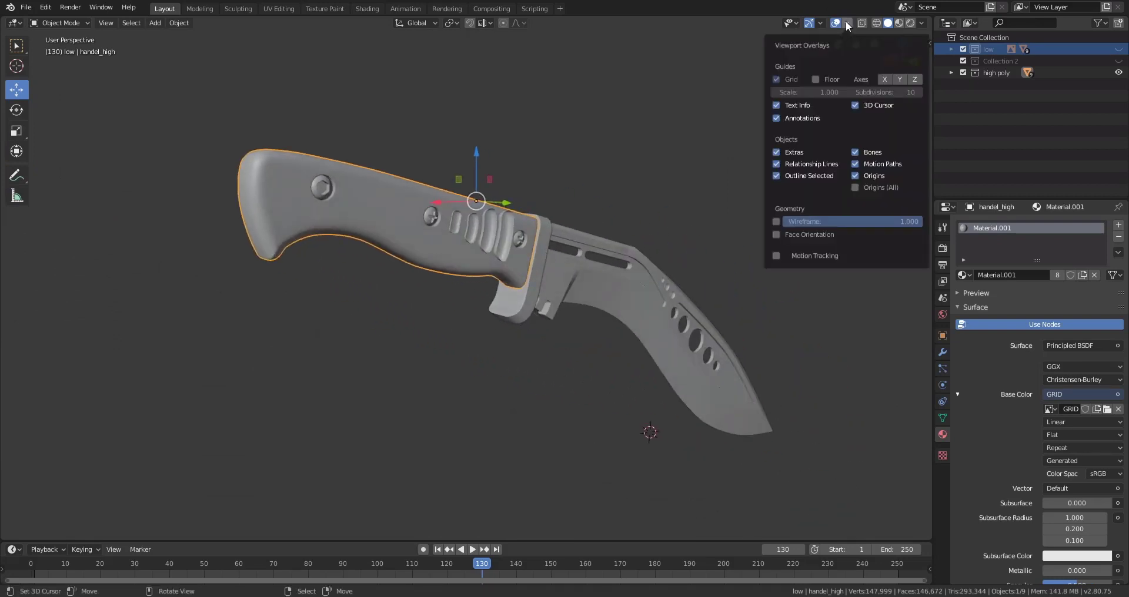
pyautogui.press('Tab')
pyautogui.scroll(2, 609, 217)
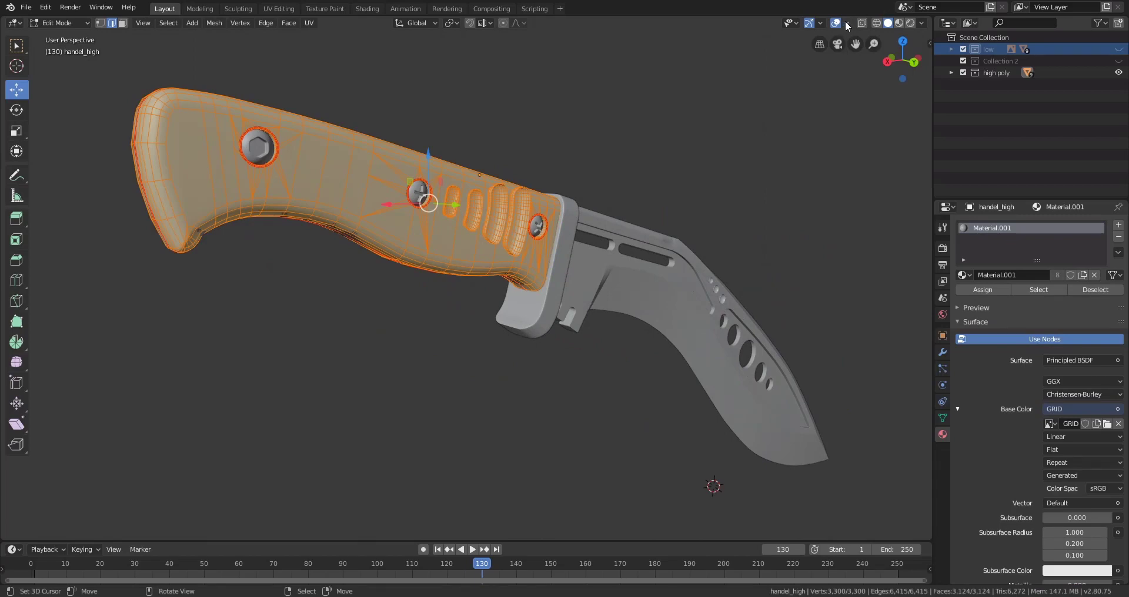
pyautogui.click(847, 24)
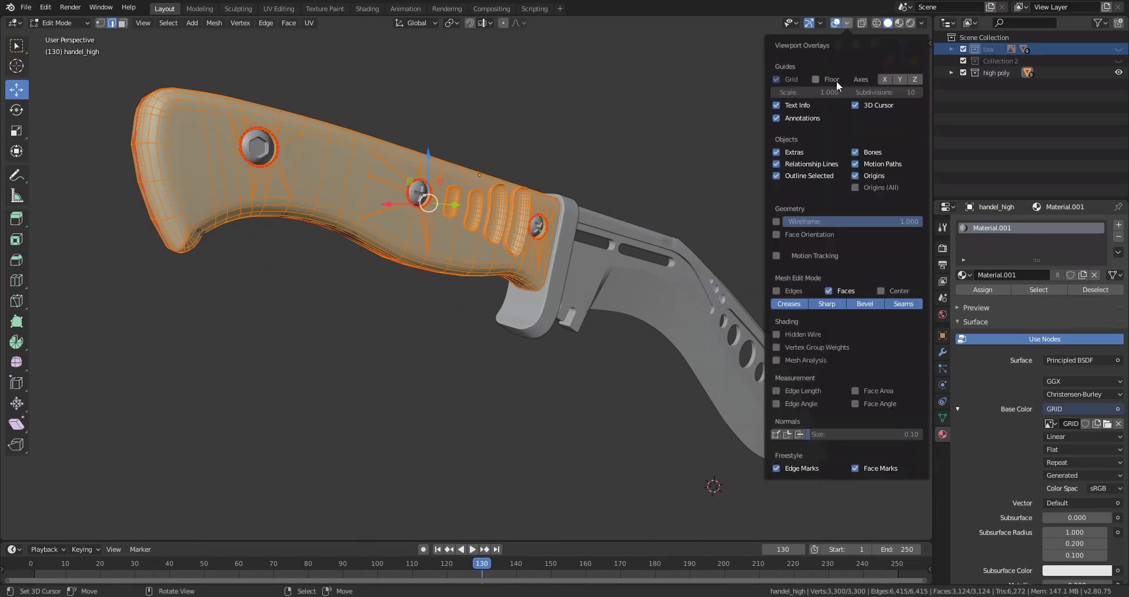
pyautogui.click(798, 435)
# - Examine the direction of the face normals around the grip grooves on both sides of the handle
pyautogui.scroll(2, 395, 247)
pyautogui.moveTo(395, 246); pyautogui.dragTo(476, 257, button='middle')
pyautogui.scroll(-2, 406, 235)
pyautogui.scroll(-2, 415, 264)
pyautogui.scroll(2, 529, 250)
pyautogui.keyDown('shift'); pyautogui.moveTo(599, 241); pyautogui.dragTo(504, 275, button='middle'); pyautogui.keyUp('shift')
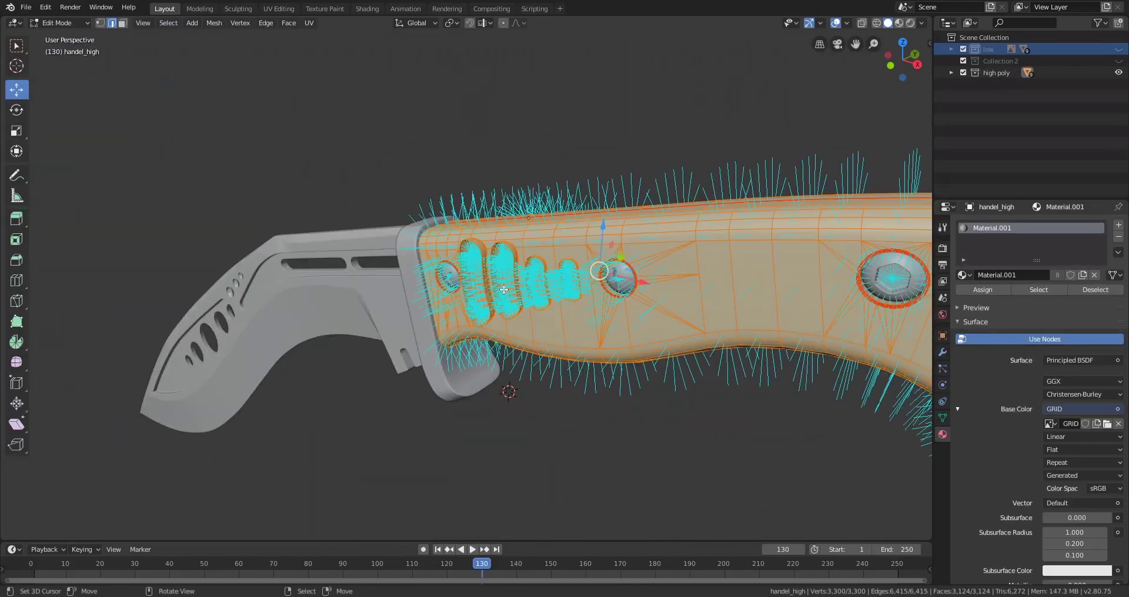
pyautogui.scroll(2, 504, 289)
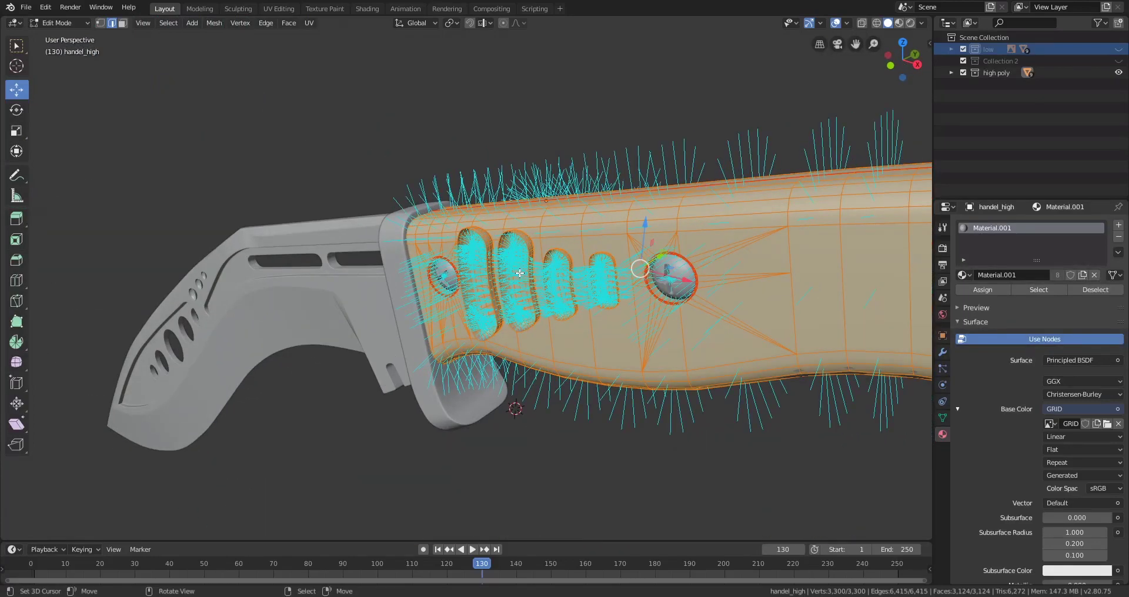
pyautogui.moveTo(511, 288); pyautogui.dragTo(546, 310, button='middle')
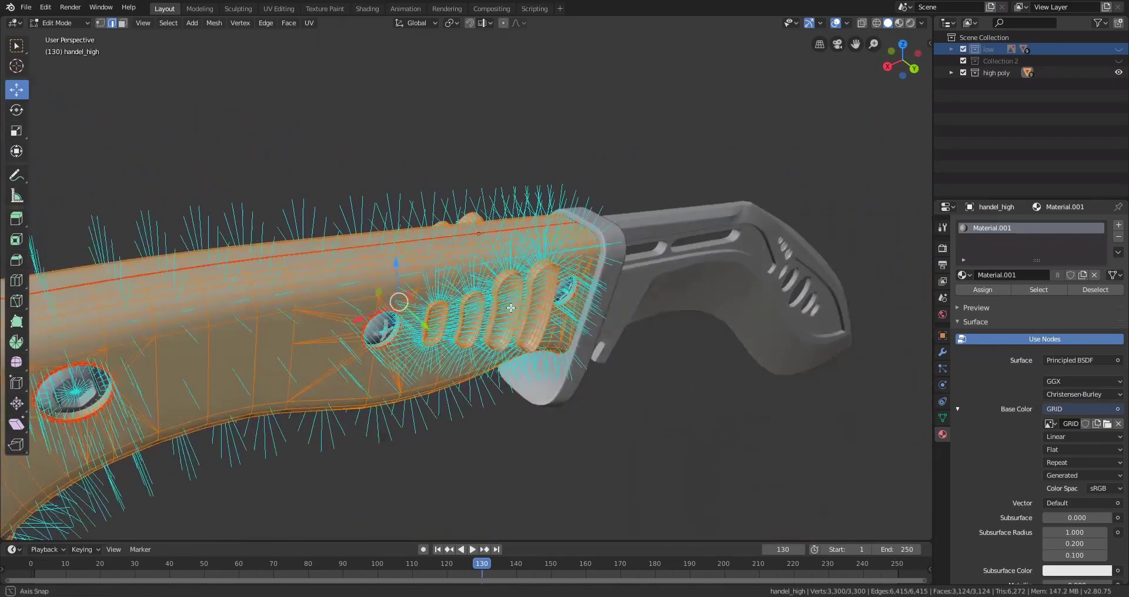
pyautogui.moveTo(459, 269); pyautogui.dragTo(531, 294, button='middle')
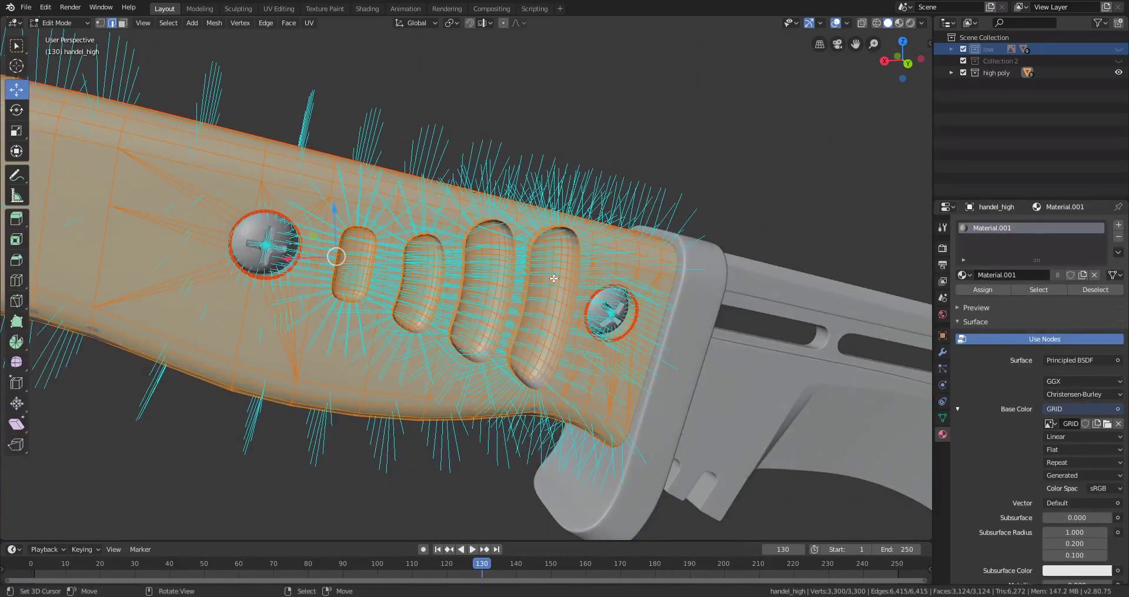
# - Select the four linked grip-groove meshes on the high-poly handle and recalculate their normals with the Inside option on
pyautogui.hotkey('alt', 'a')
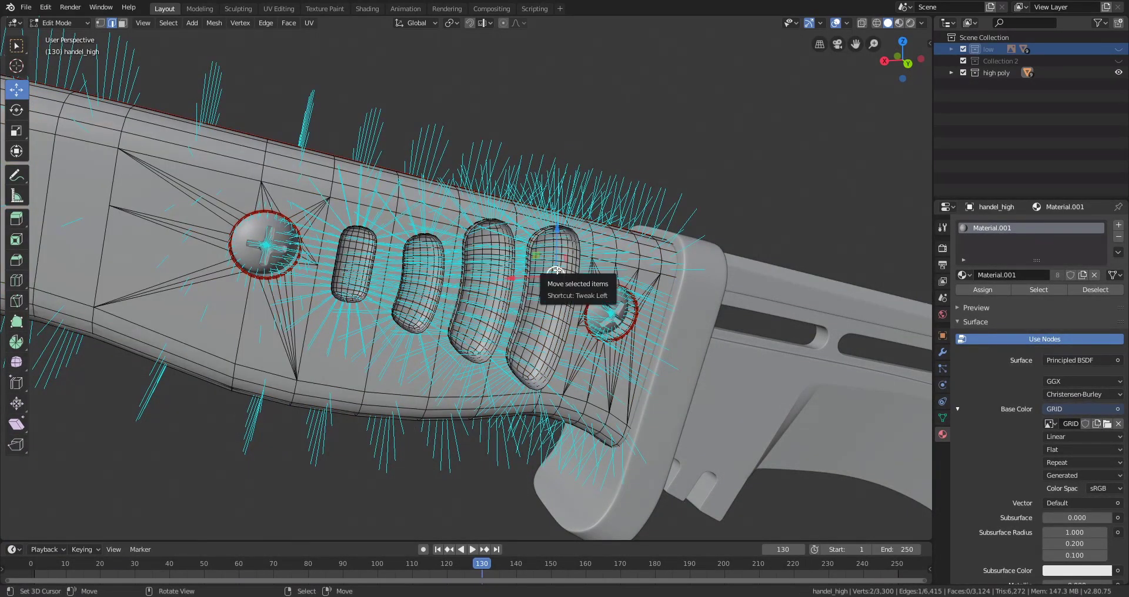
pyautogui.press('l')
pyautogui.press('l')
pyautogui.press('l')
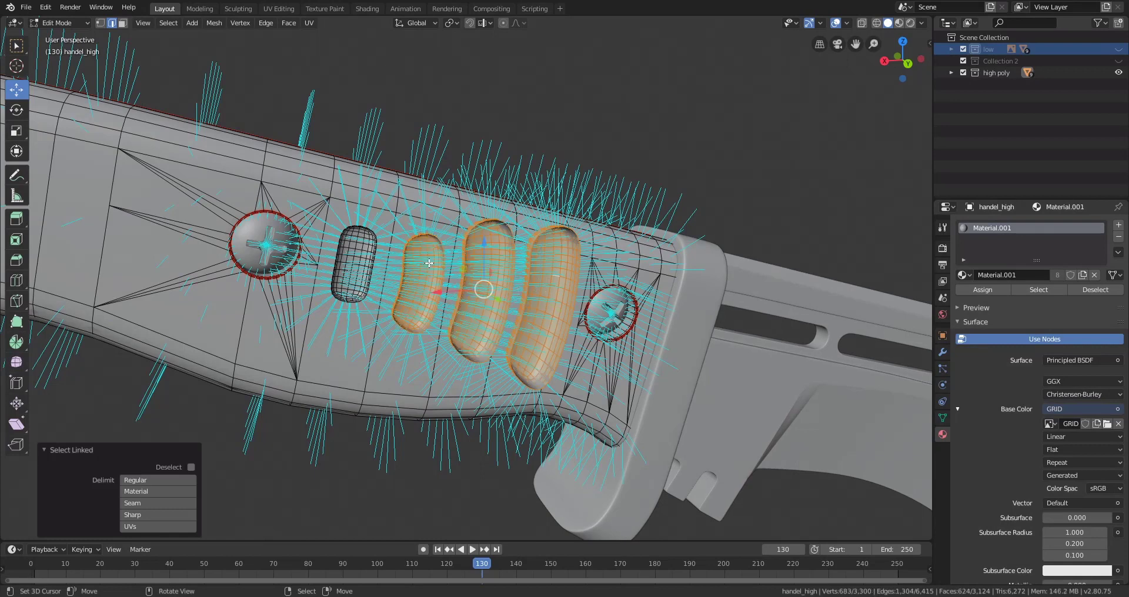
pyautogui.press('l')
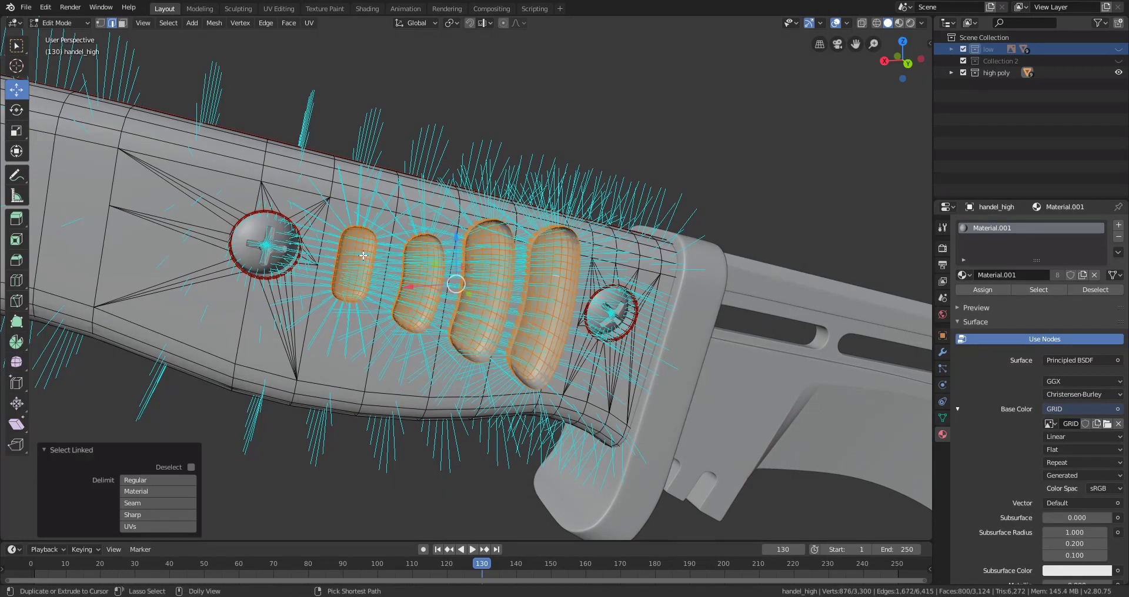
pyautogui.hotkey('ctrl', 'shift', 'n')
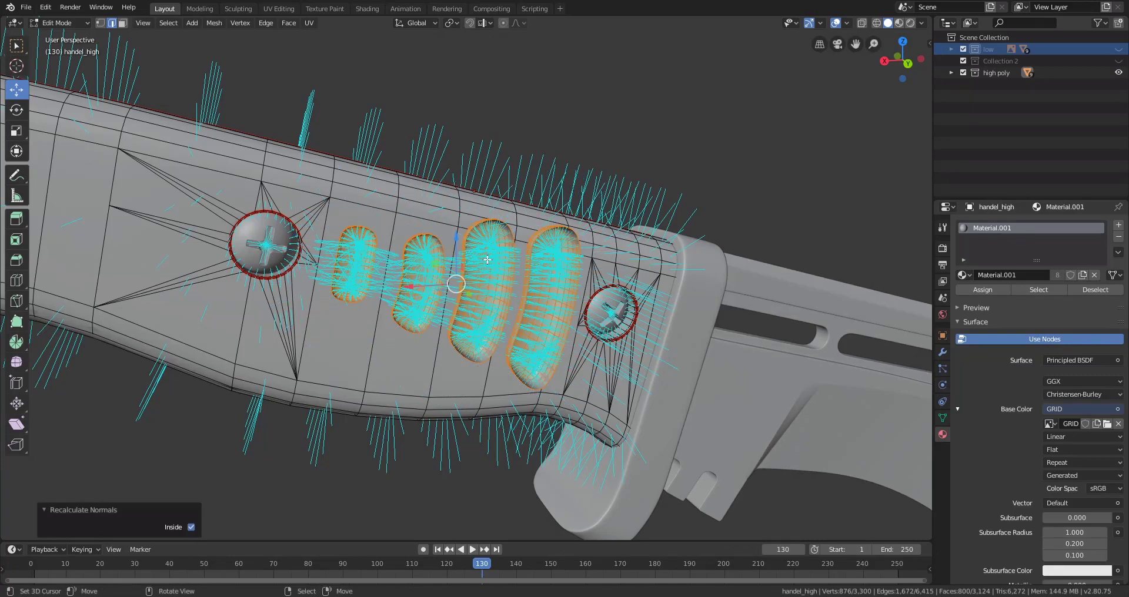
pyautogui.moveTo(487, 259); pyautogui.dragTo(532, 280, button='middle')
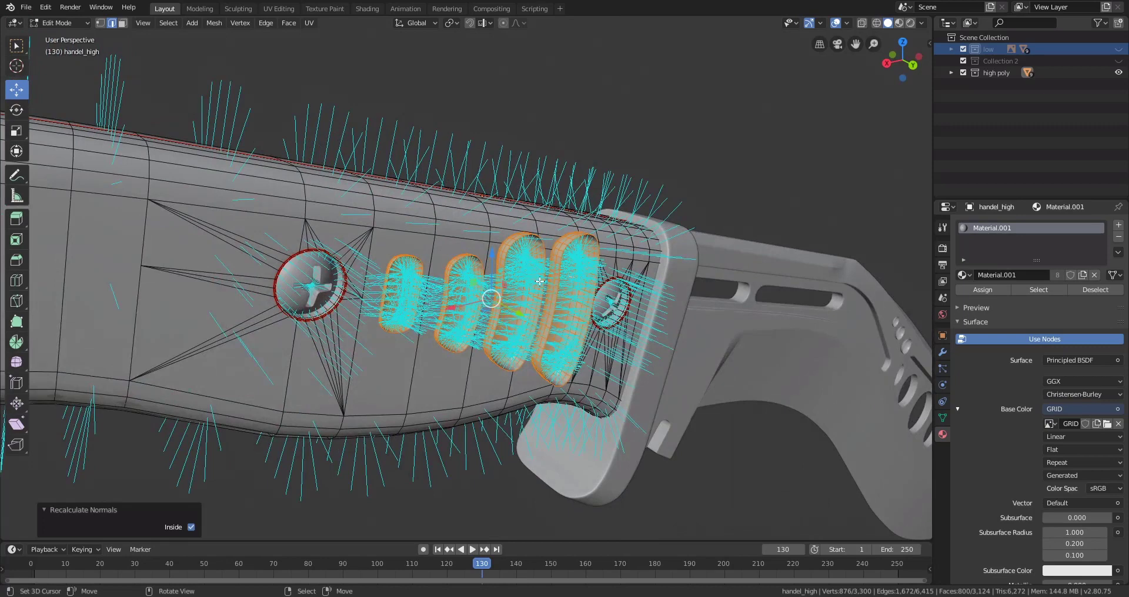
pyautogui.click(191, 527)
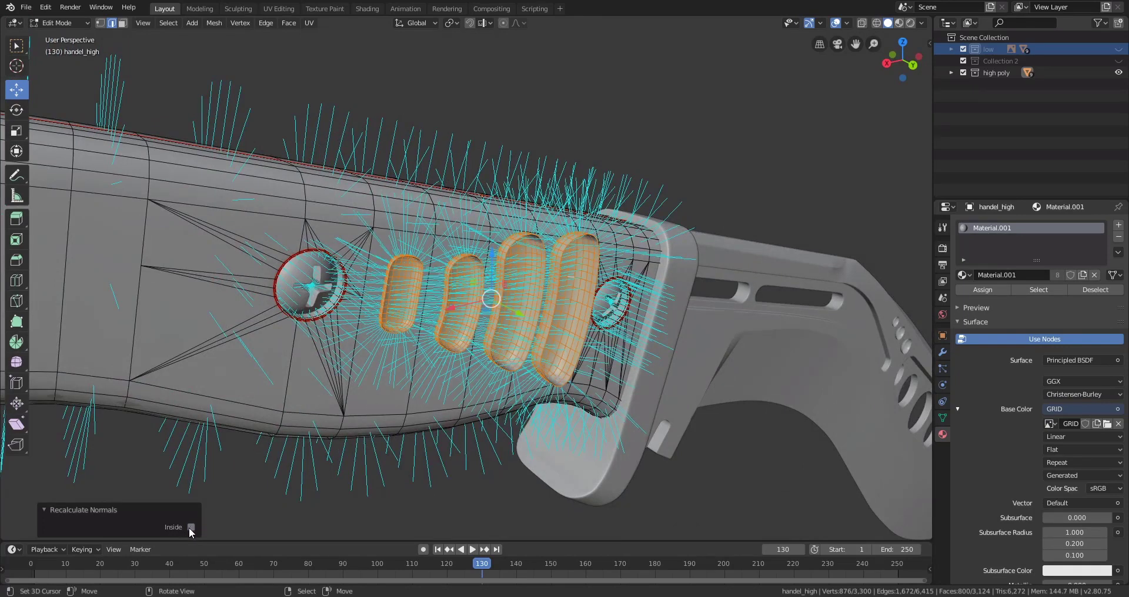
pyautogui.click(191, 528)
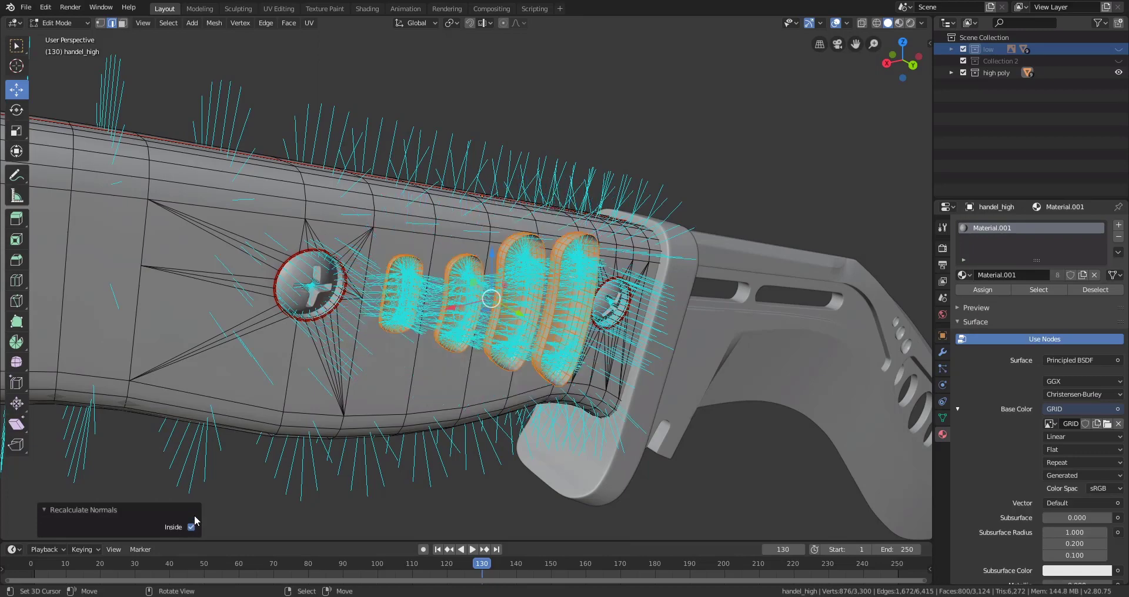
pyautogui.moveTo(406, 320); pyautogui.dragTo(442, 305, button='middle')
pyautogui.scroll(-3, 432, 304)
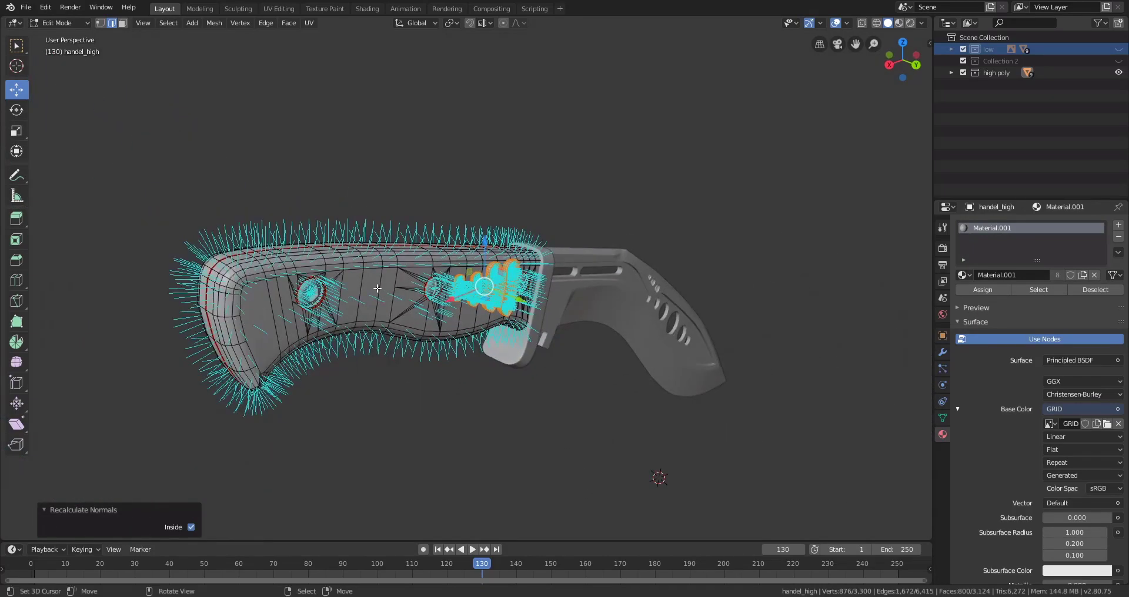
# - Leave Edit Mode, select all high-poly objects, and export only the selection as FBX over Kukri_high.fbx in the Formats folder
pyautogui.moveTo(378, 288); pyautogui.dragTo(523, 268, button='middle')
pyautogui.press('Tab')
pyautogui.press('a')
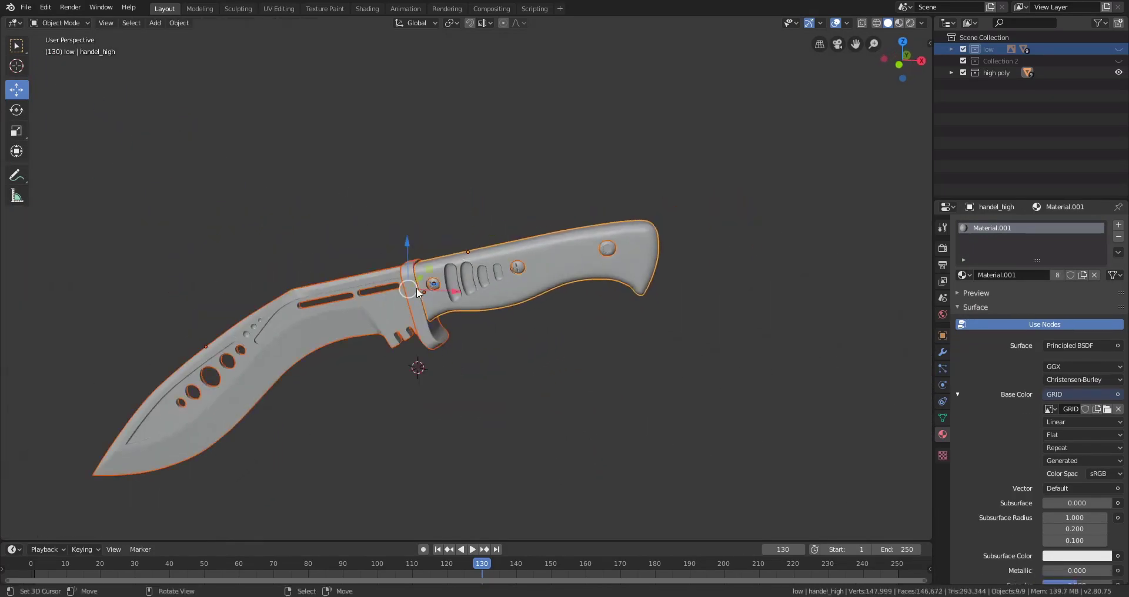
pyautogui.moveTo(417, 287); pyautogui.dragTo(623, 259, button='middle')
pyautogui.click(27, 7)
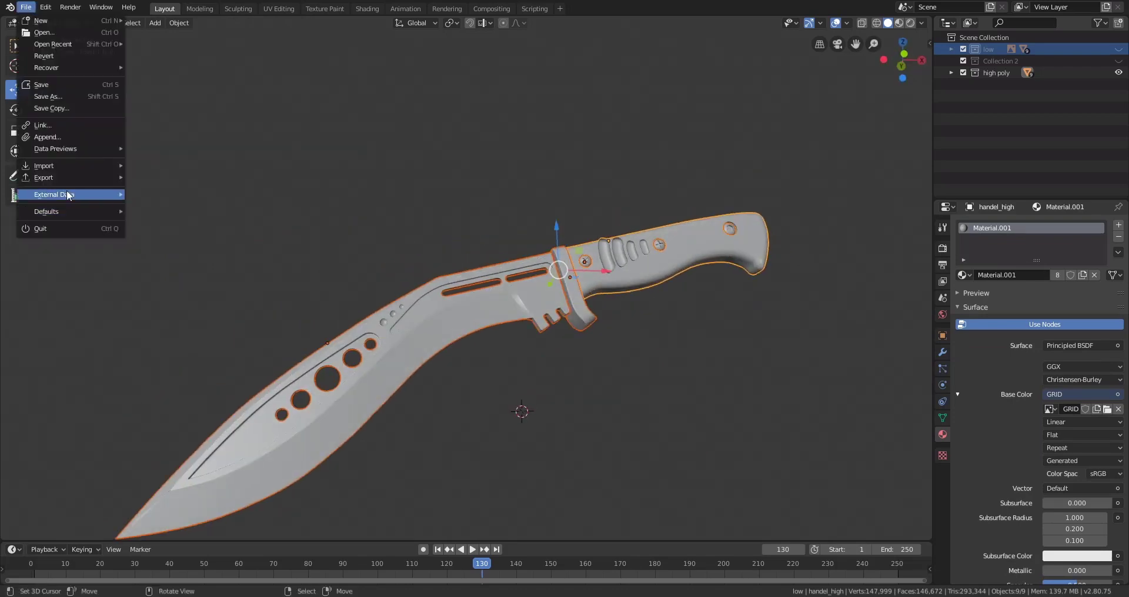
pyautogui.moveTo(72, 177)
pyautogui.click(168, 198)
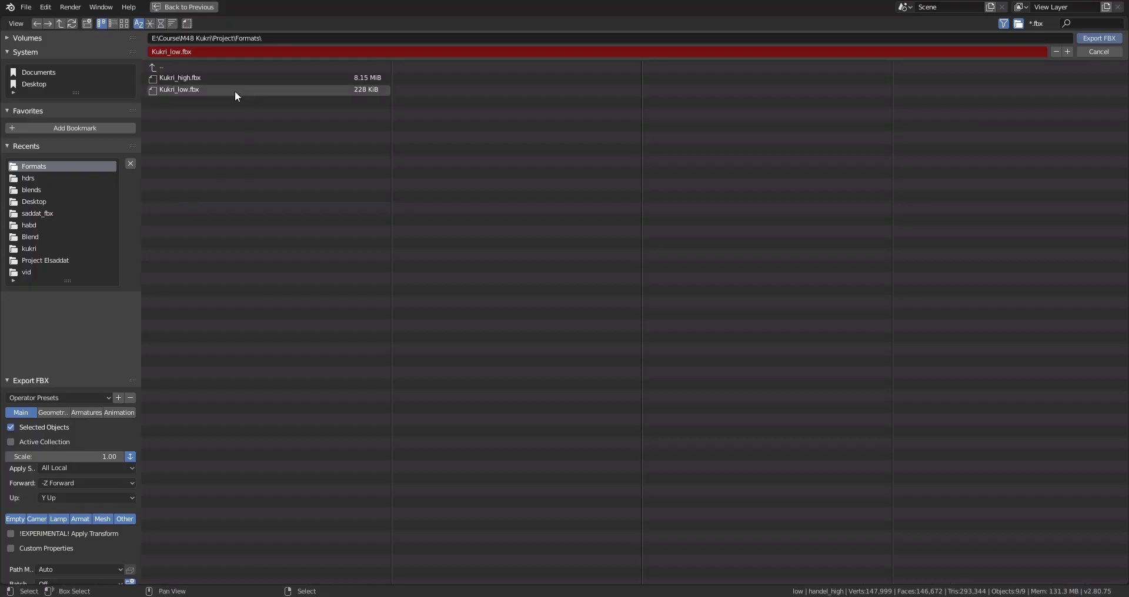
pyautogui.click(201, 77)
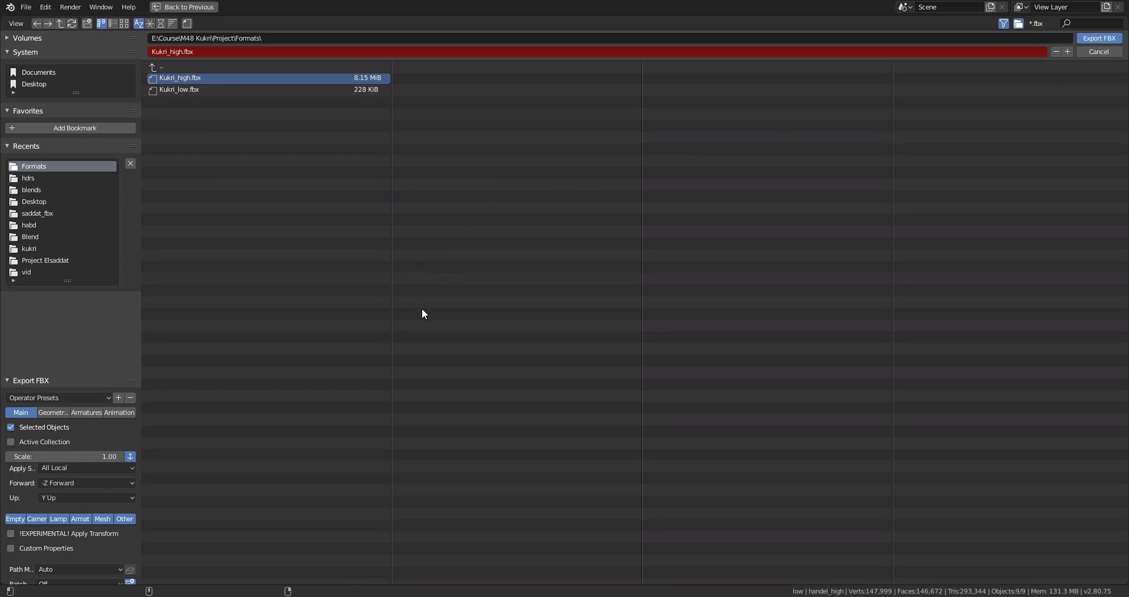
pyautogui.press('Return')
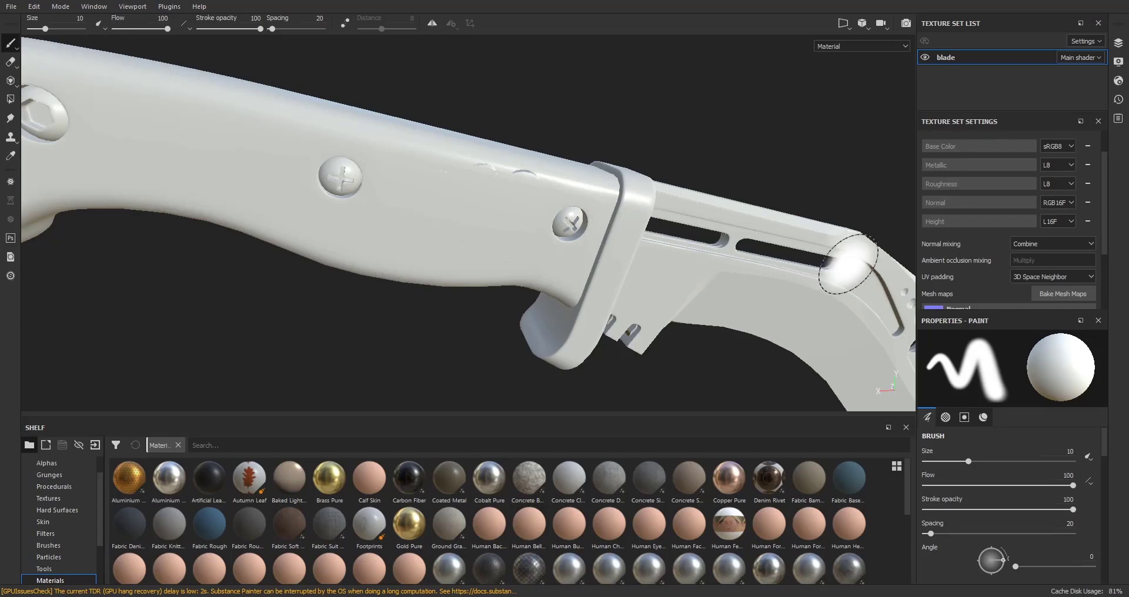
# - In Substance Painter, replace the high definition mesh with the re-exported Kukri_high.fbx and rebake the blade's normal map
pyautogui.click(1057, 294)
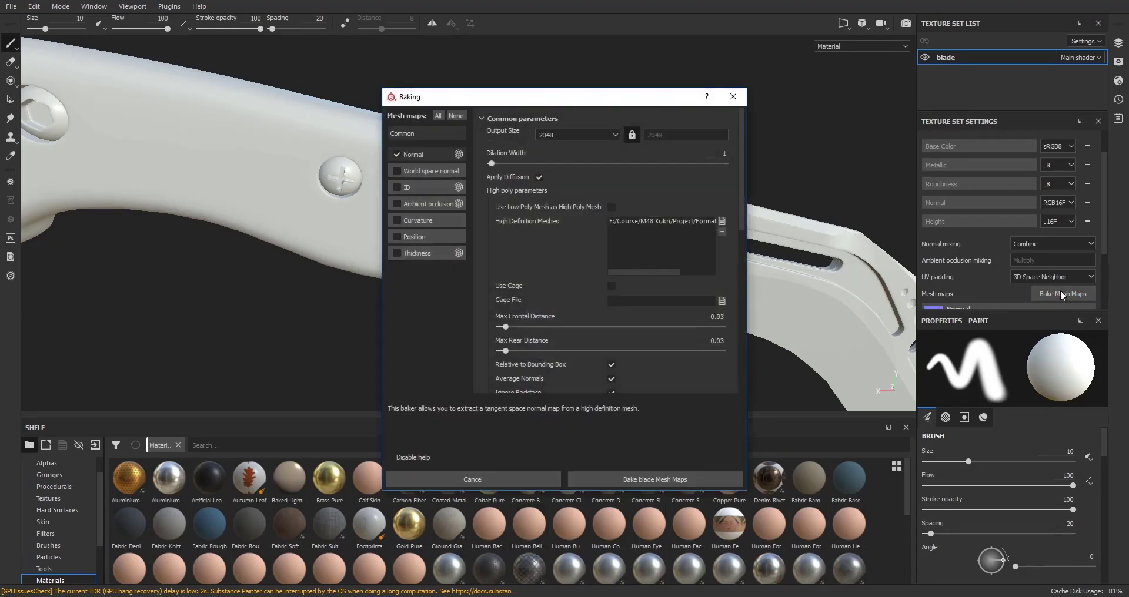
pyautogui.click(671, 220)
pyautogui.click(723, 232)
pyautogui.click(719, 221)
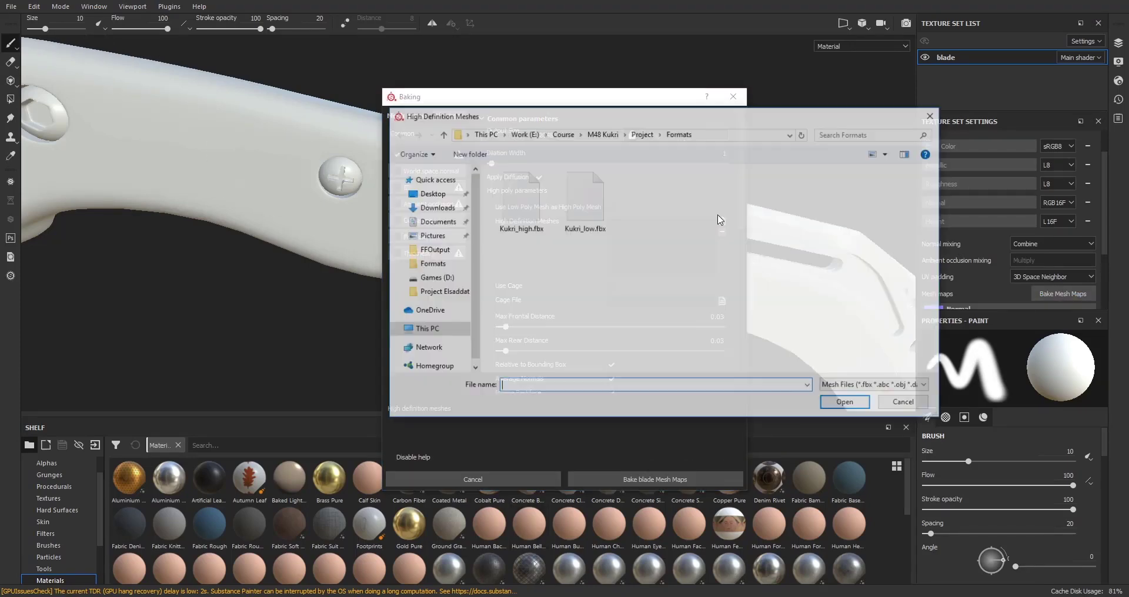
pyautogui.doubleClick(528, 198)
pyautogui.scroll(-5, 641, 284)
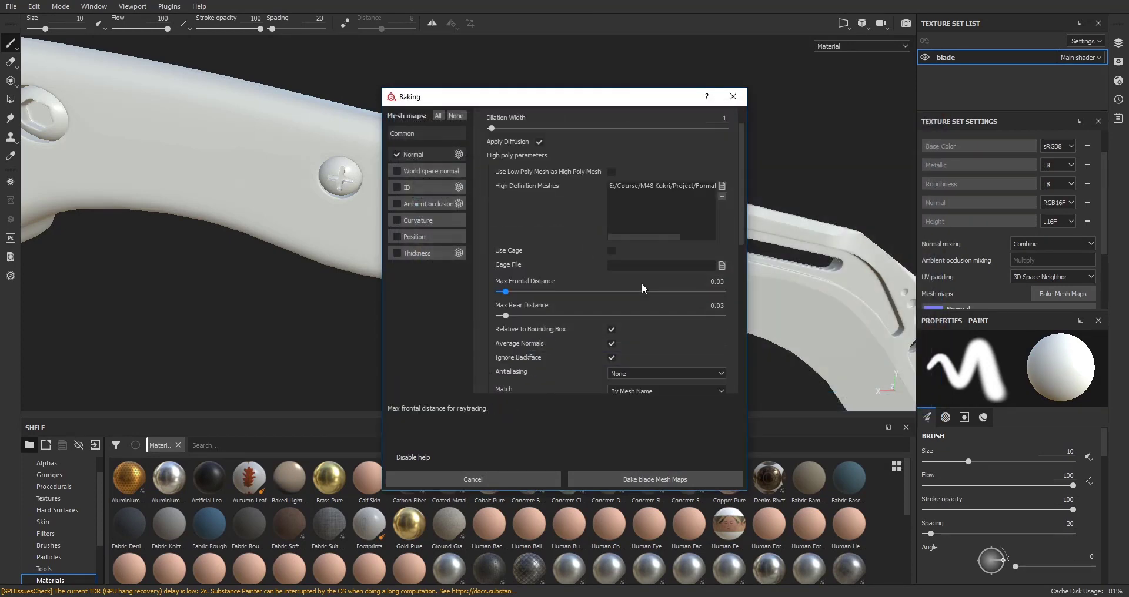
pyautogui.click(676, 479)
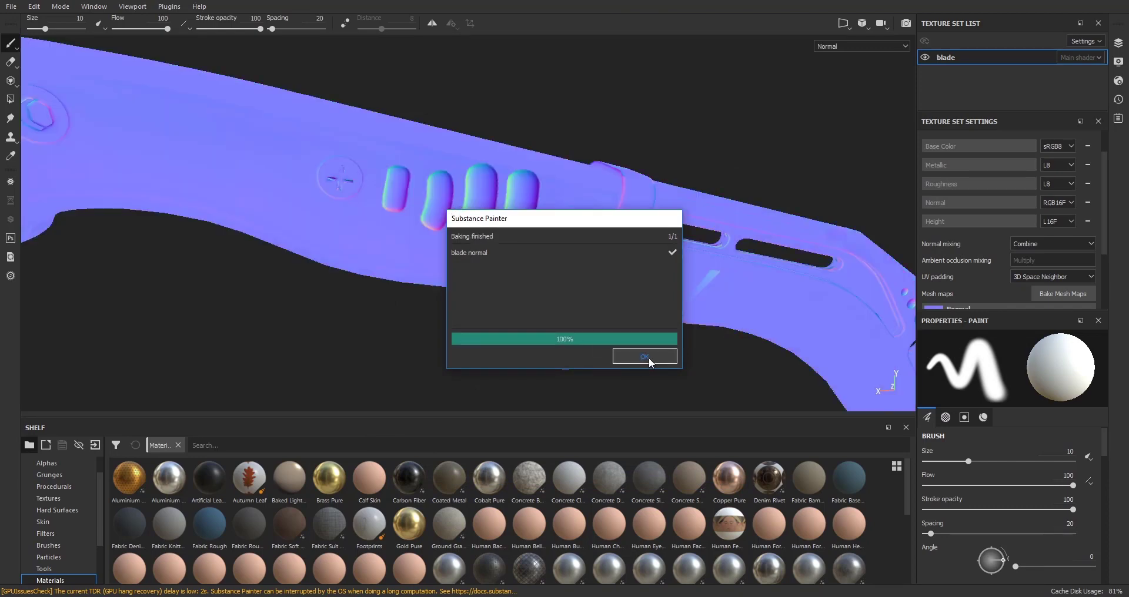
pyautogui.click(647, 361)
pyautogui.moveTo(501, 281)
pyautogui.keyDown('alt'); pyautogui.mouseDown()
pyautogui.moveTo(507, 269)
pyautogui.moveTo(469, 280)
pyautogui.moveTo(676, 277)
pyautogui.moveTo(670, 183)
pyautogui.moveTo(479, 255)
pyautogui.moveTo(492, 202)
pyautogui.moveTo(537, 209)
pyautogui.moveTo(464, 189)
pyautogui.moveTo(514, 139)
pyautogui.moveTo(504, 158)
pyautogui.mouseUp(); pyautogui.keyUp('alt')
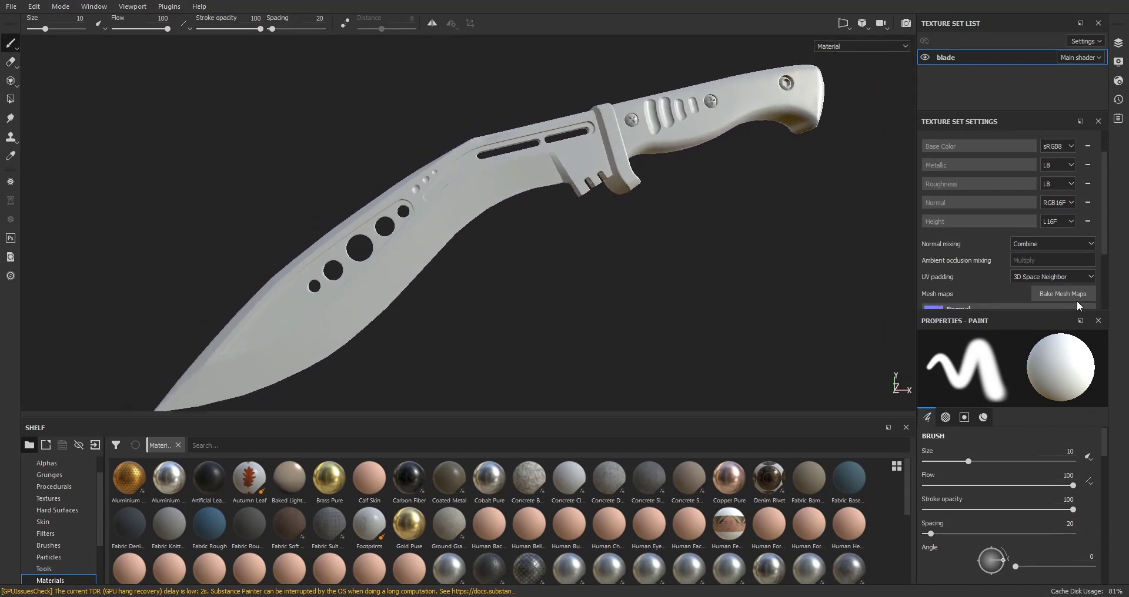
# - Bake the blade's normal, world space normal, curvature and position maps at an output size of 4096
pyautogui.click(1063, 293)
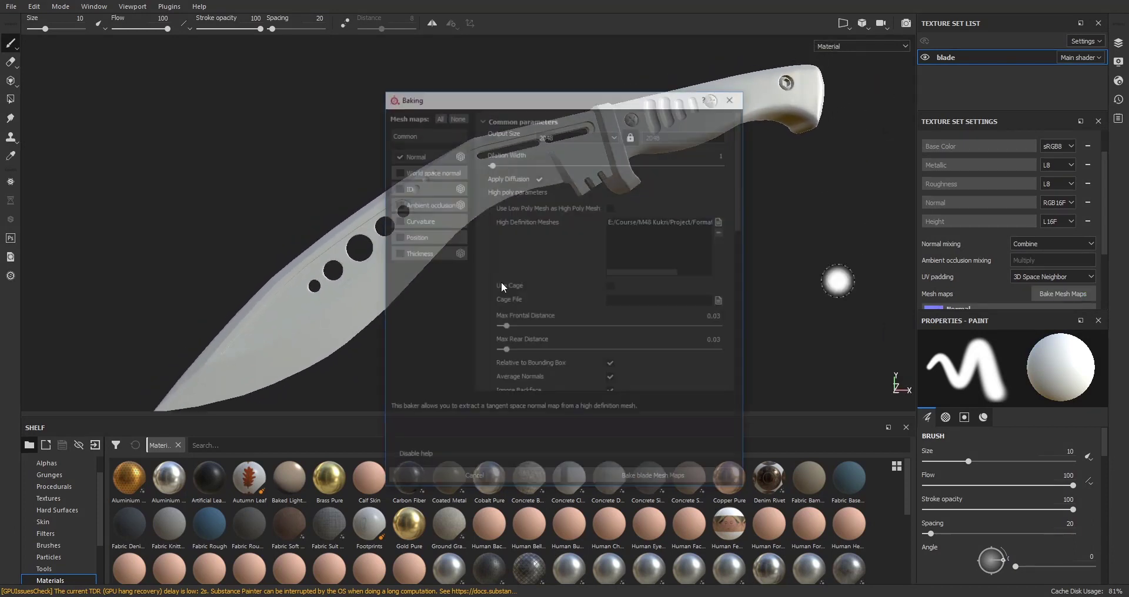
pyautogui.click(562, 134)
pyautogui.click(565, 202)
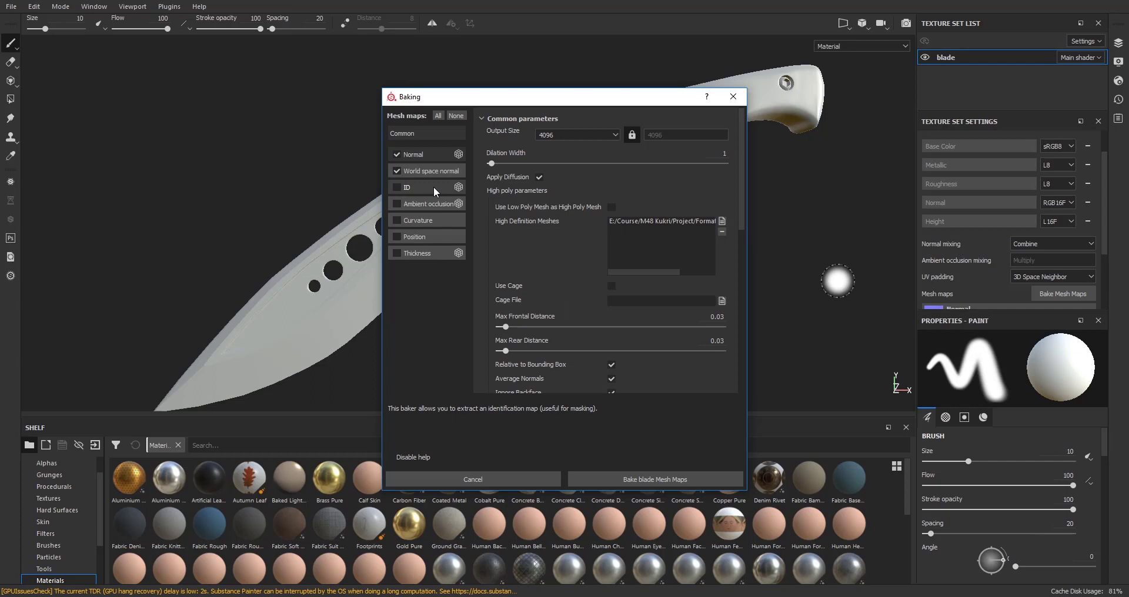
pyautogui.click(401, 221)
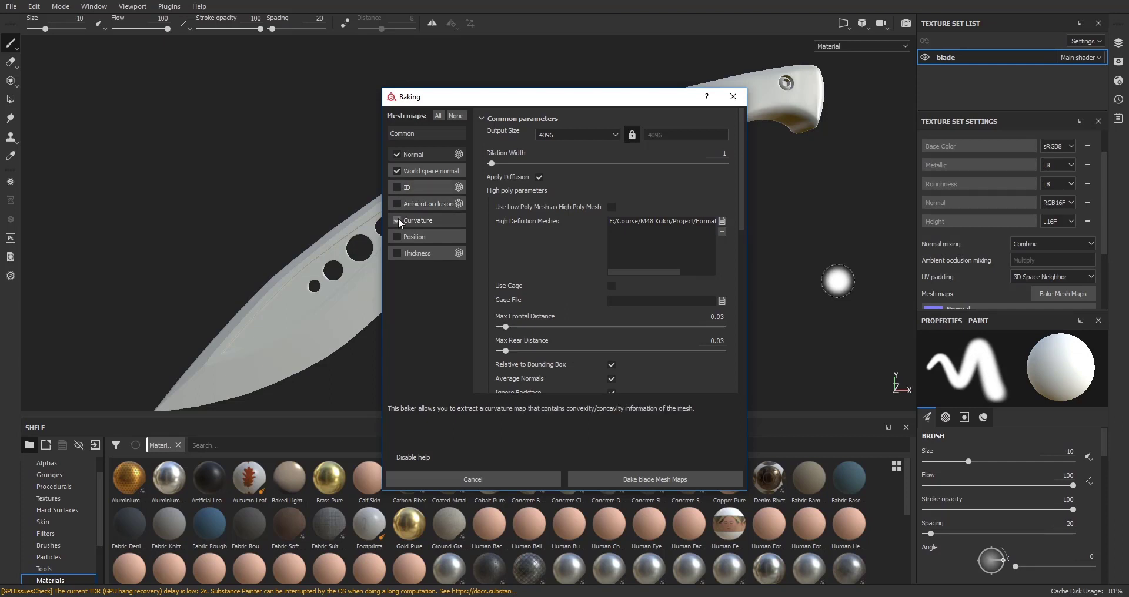
pyautogui.click(397, 237)
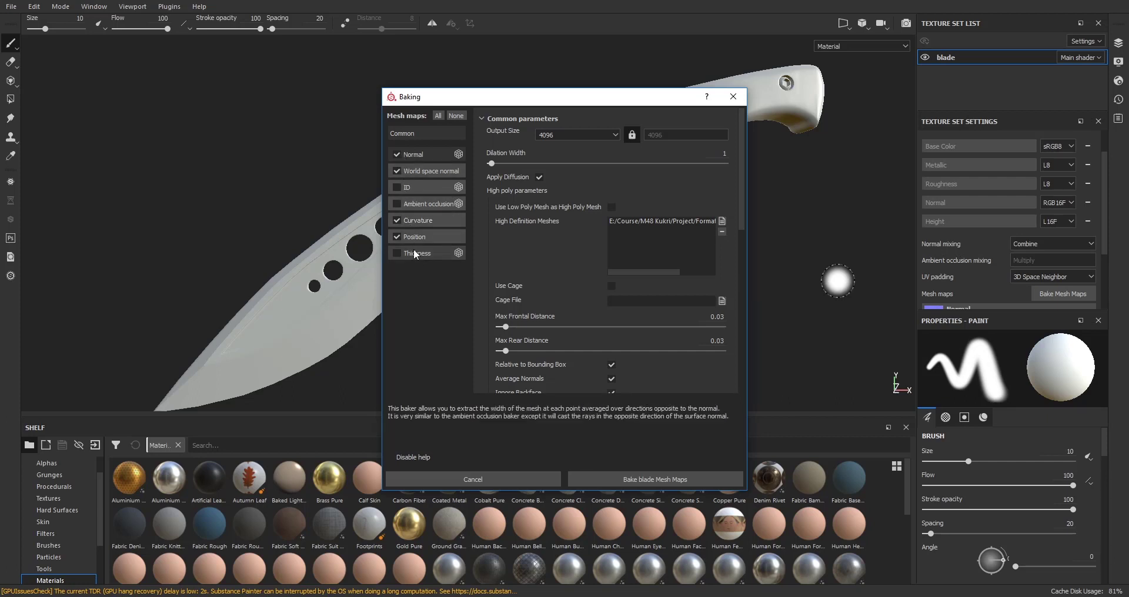
pyautogui.click(621, 480)
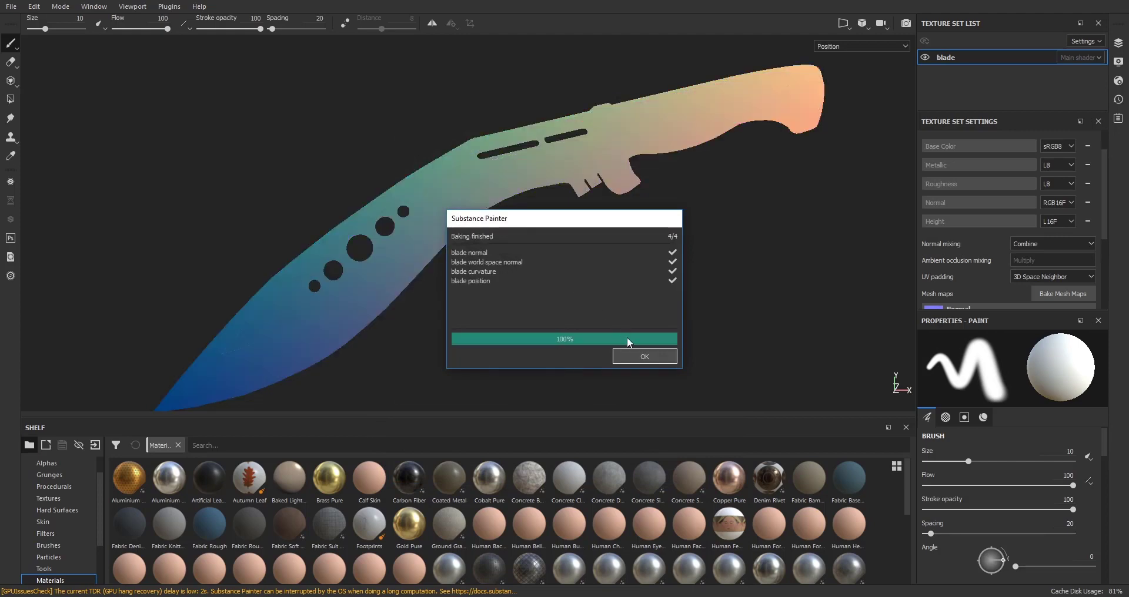
pyautogui.click(646, 357)
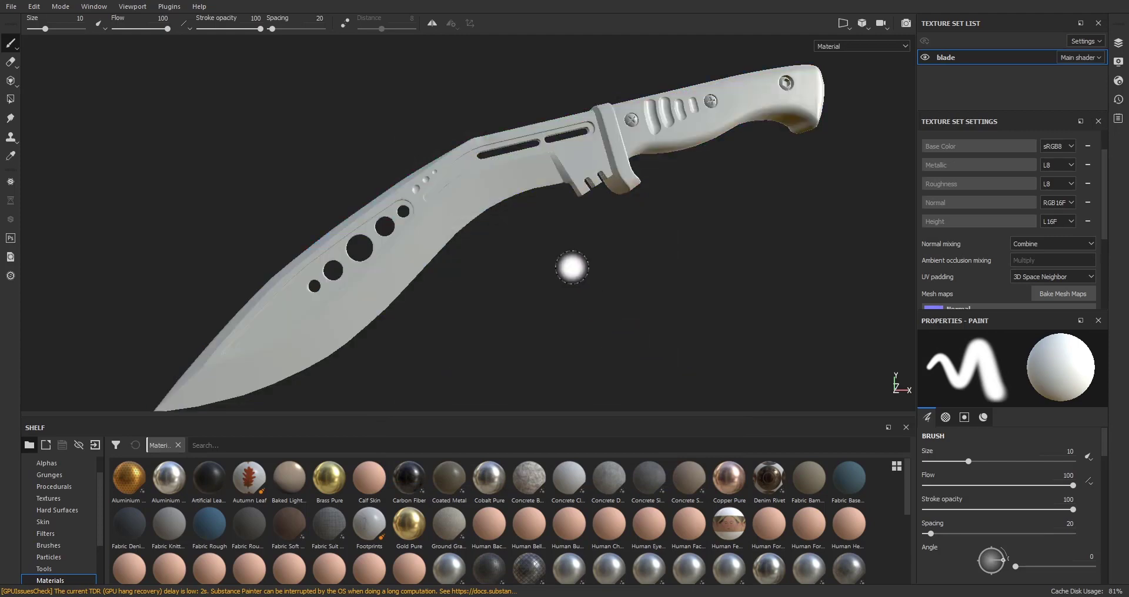
# - Bake only the ambient occlusion and thickness maps for the blade, leaving the other mesh maps out
pyautogui.click(1072, 293)
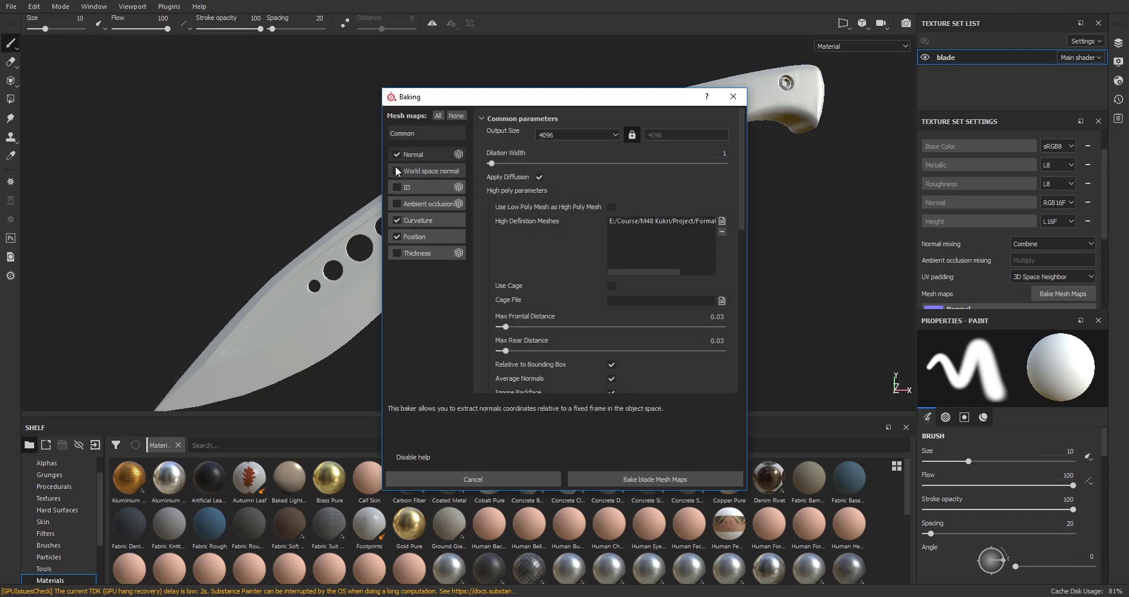
pyautogui.click(397, 219)
pyautogui.click(396, 236)
pyautogui.click(396, 203)
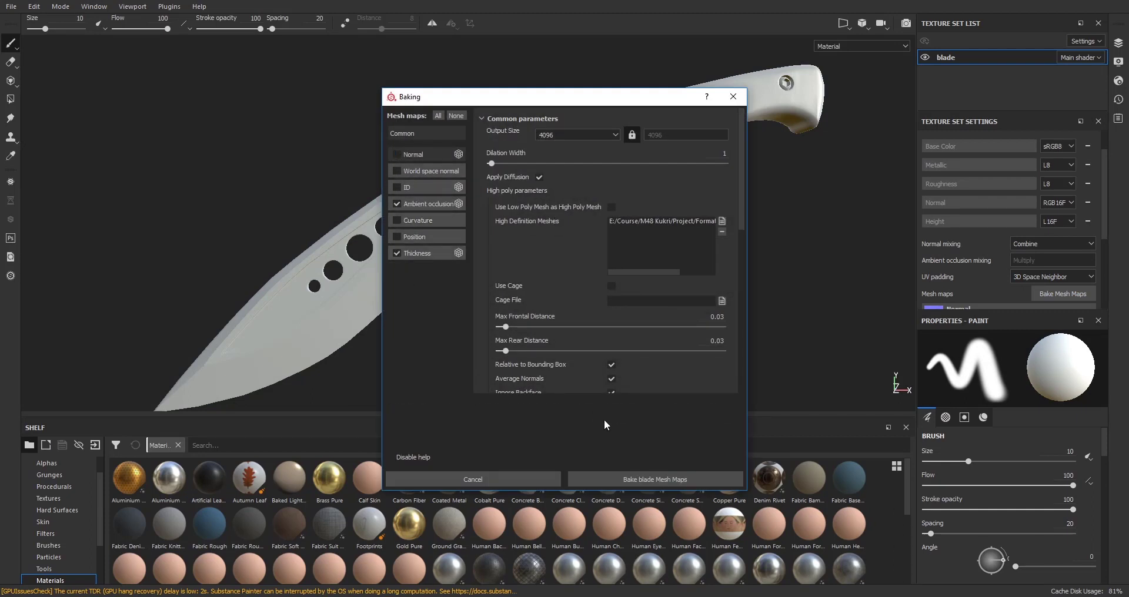
pyautogui.click(637, 479)
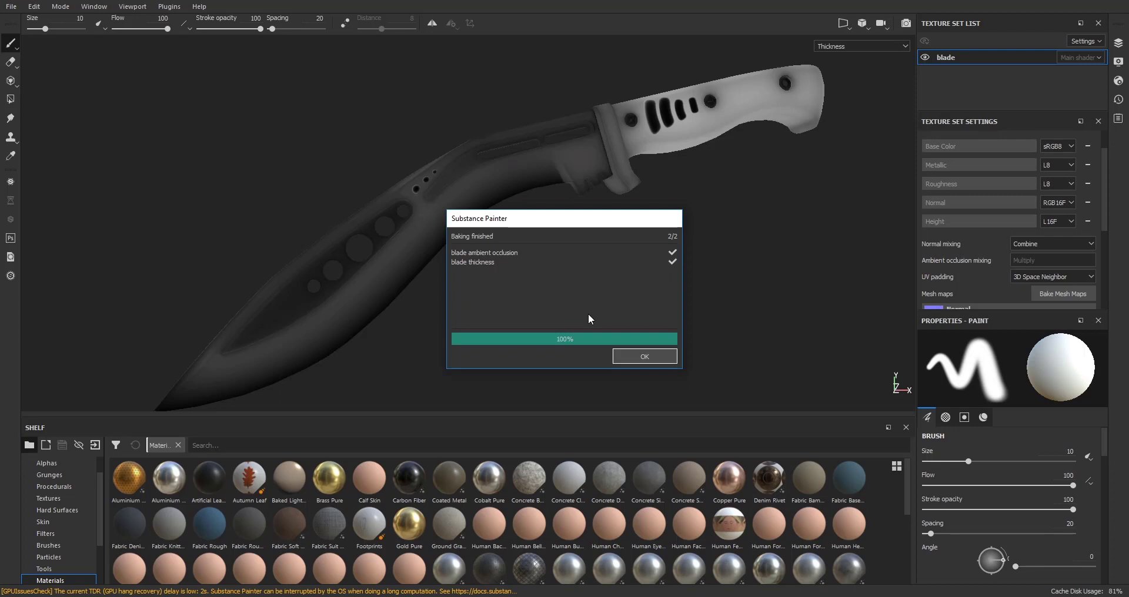
pyautogui.click(629, 353)
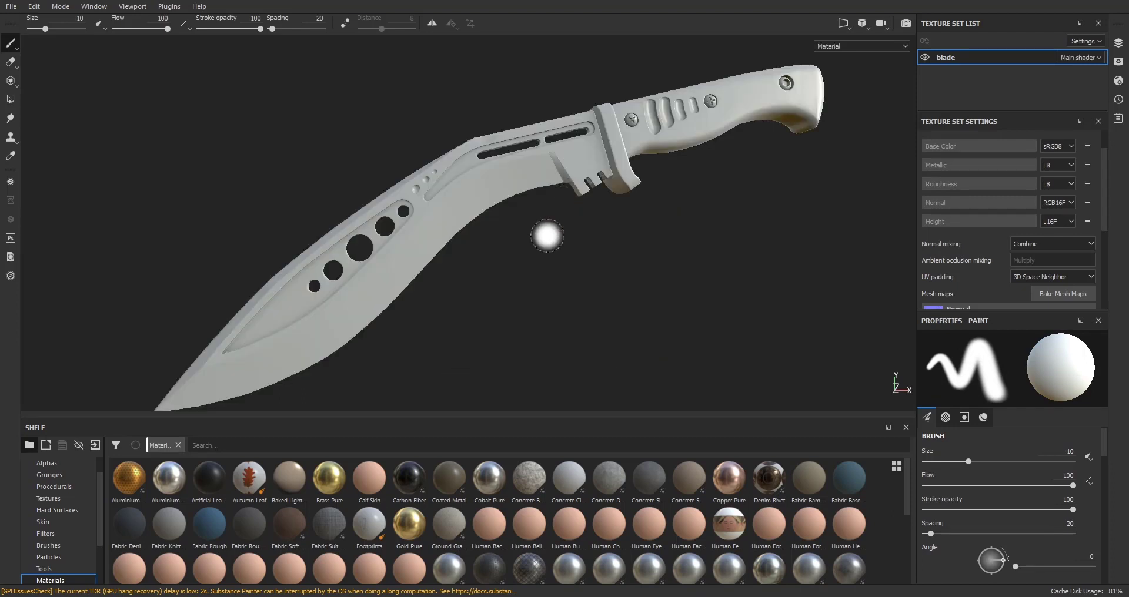
pyautogui.keyDown('alt'); pyautogui.moveTo(547, 239); pyautogui.dragTo(607, 237); pyautogui.keyUp('alt')
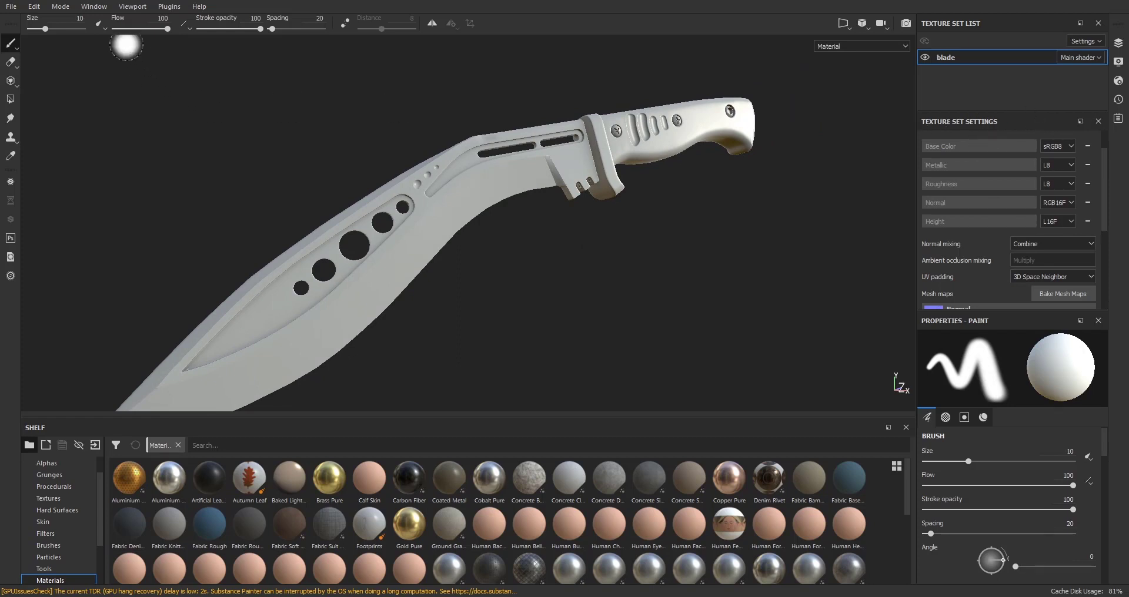
# - Reset the interface layout and set the blade texture set's size to 4096
pyautogui.click(95, 6)
pyautogui.click(109, 61)
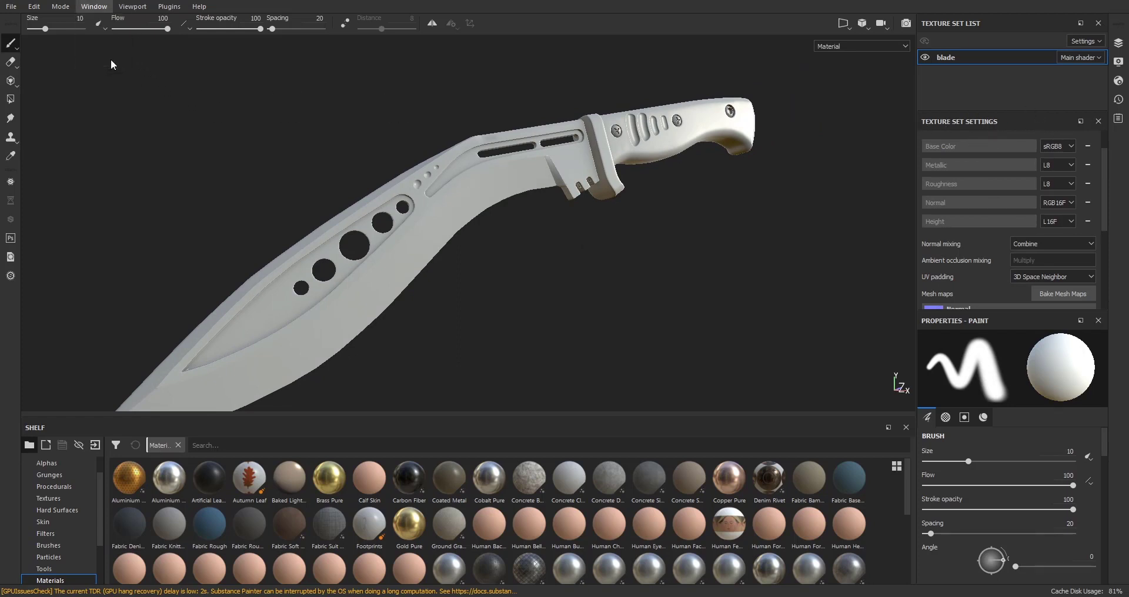
pyautogui.click(998, 140)
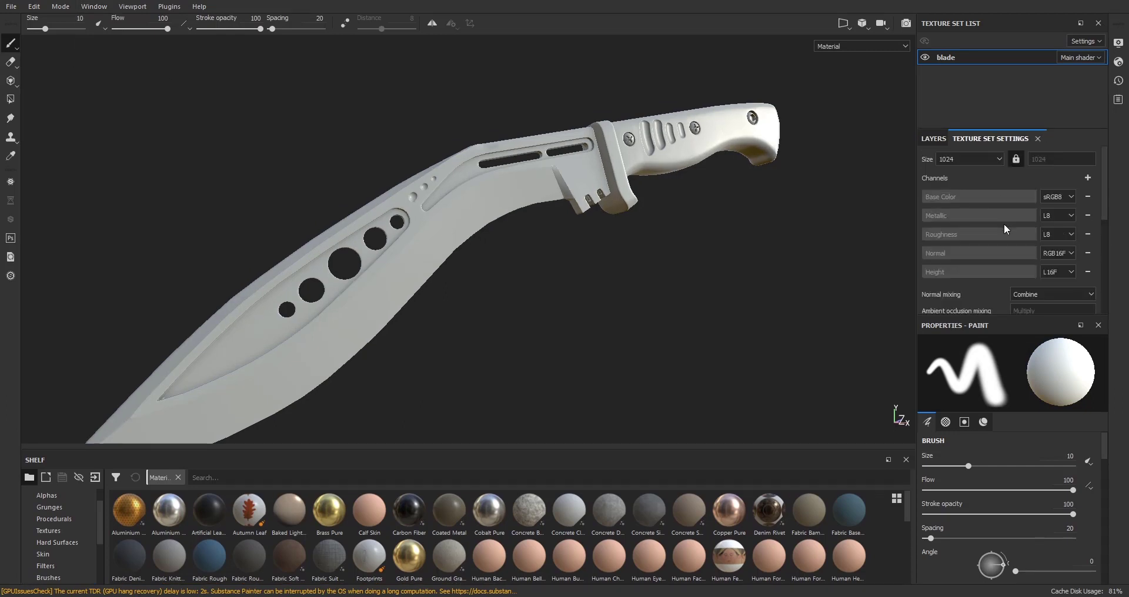
pyautogui.click(975, 158)
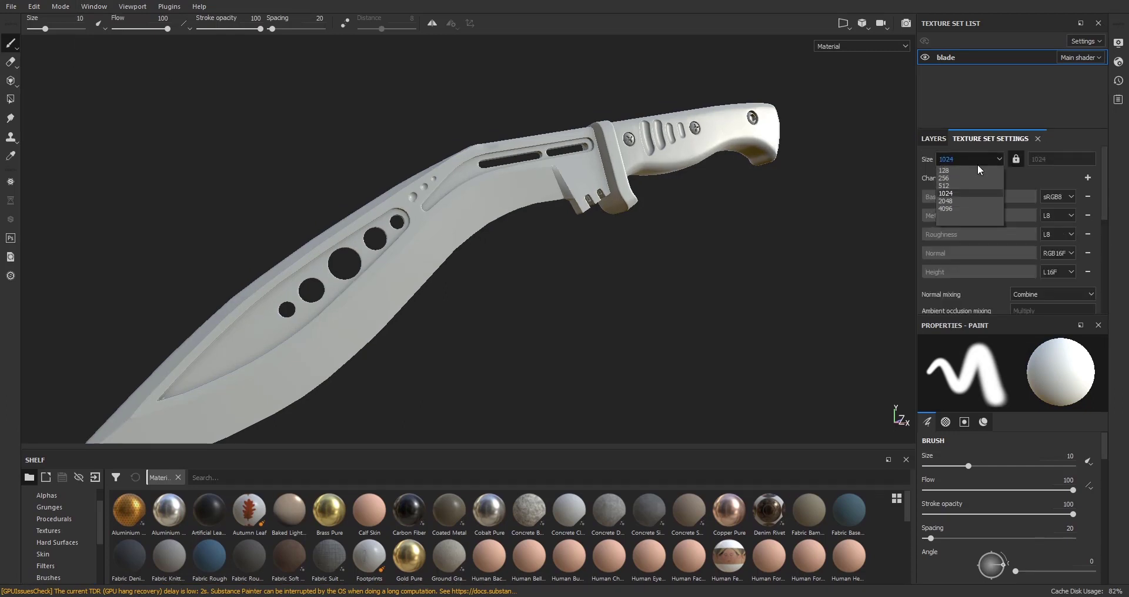
pyautogui.click(979, 209)
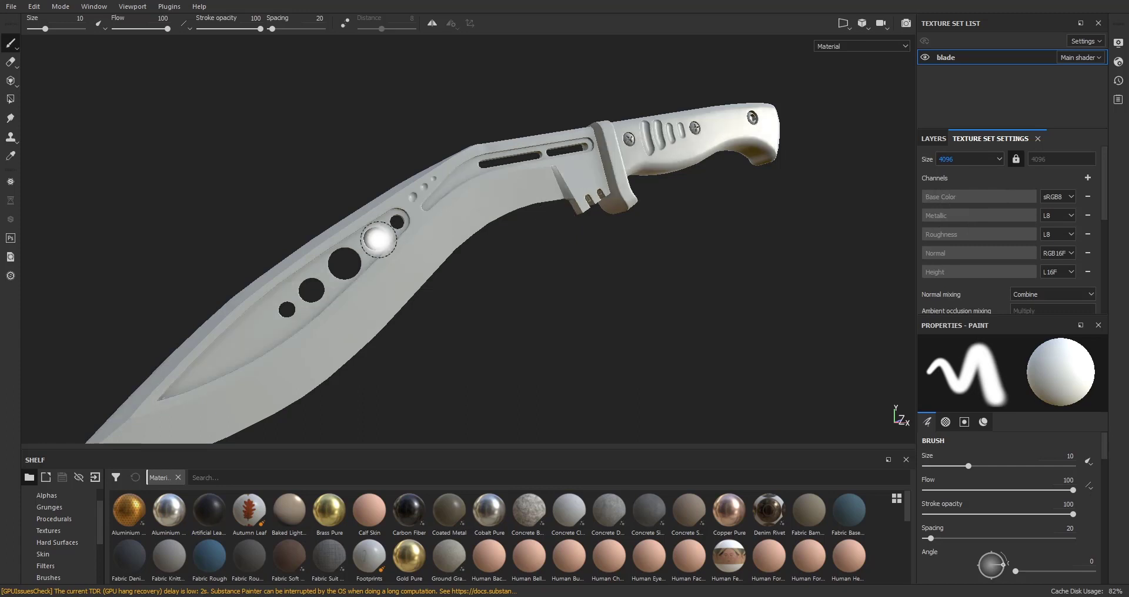
# - Examine the baked details of the handle and blade on both sides of the knife, rotating the environment lighting
pyautogui.scroll(3, 376, 241)
pyautogui.keyDown('alt'); pyautogui.moveTo(366, 246); pyautogui.dragTo(458, 228); pyautogui.keyUp('alt')
pyautogui.keyDown('alt'); pyautogui.moveTo(694, 154); pyautogui.dragTo(411, 347, button='middle'); pyautogui.keyUp('alt')
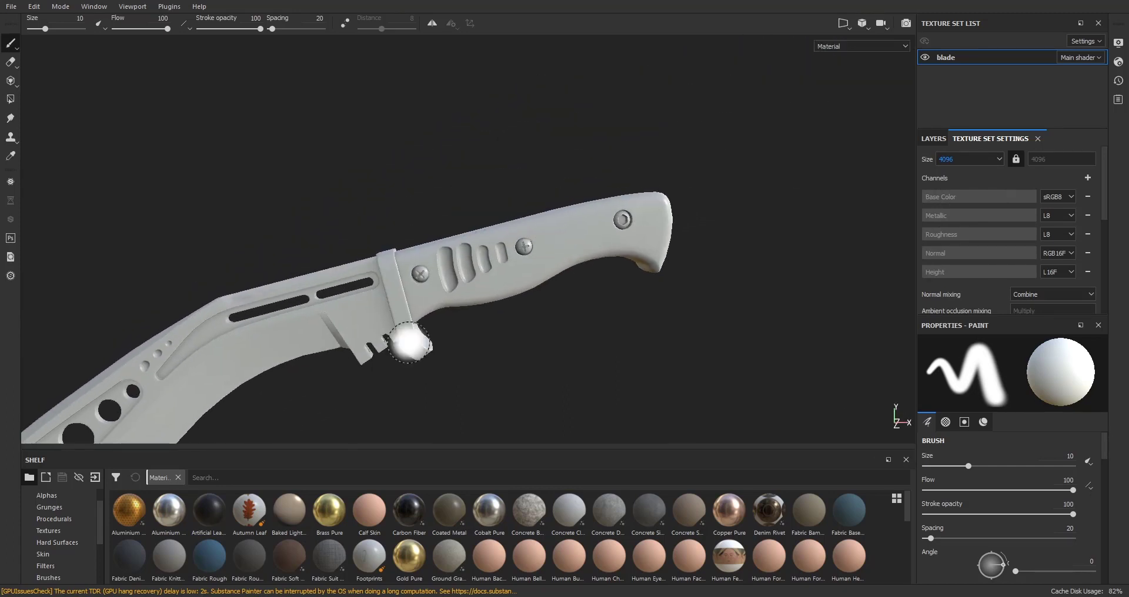
pyautogui.scroll(1, 510, 291)
pyautogui.moveTo(598, 267)
pyautogui.keyDown('alt'); pyautogui.mouseDown()
pyautogui.moveTo(115, 288)
pyautogui.moveTo(482, 264)
pyautogui.moveTo(608, 273)
pyautogui.mouseUp(); pyautogui.keyUp('alt')
pyautogui.keyDown('shift'); pyautogui.moveTo(608, 274); pyautogui.dragTo(433, 284, button='right'); pyautogui.keyUp('shift')
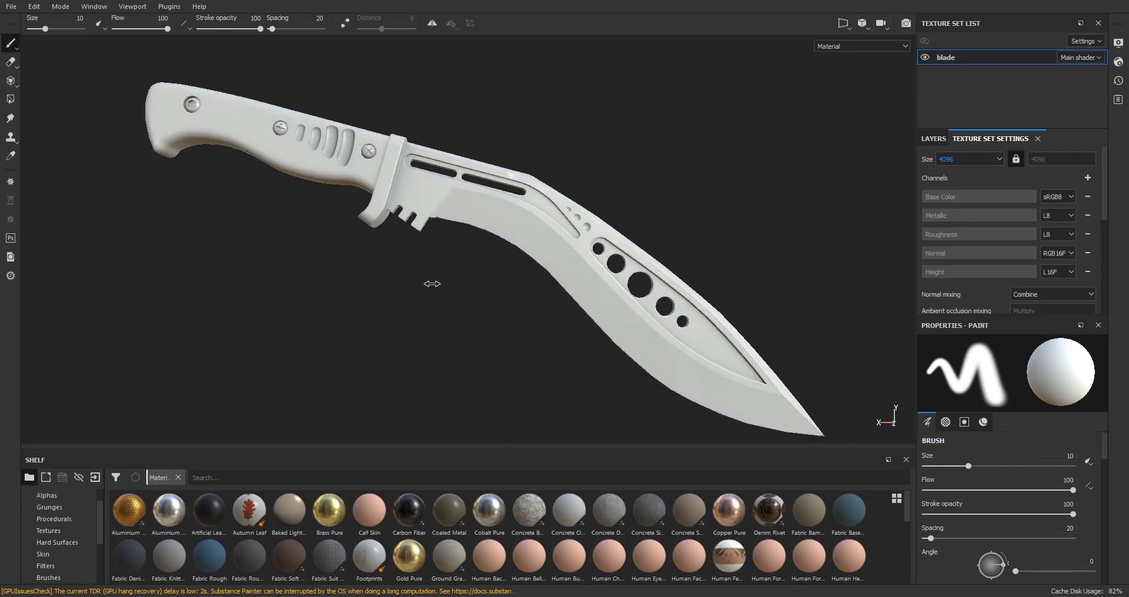
# - Enlarge the shelf area and delete the blade's empty Layer 1
pyautogui.keyDown('alt'); pyautogui.moveTo(758, 234); pyautogui.dragTo(461, 241); pyautogui.keyUp('alt')
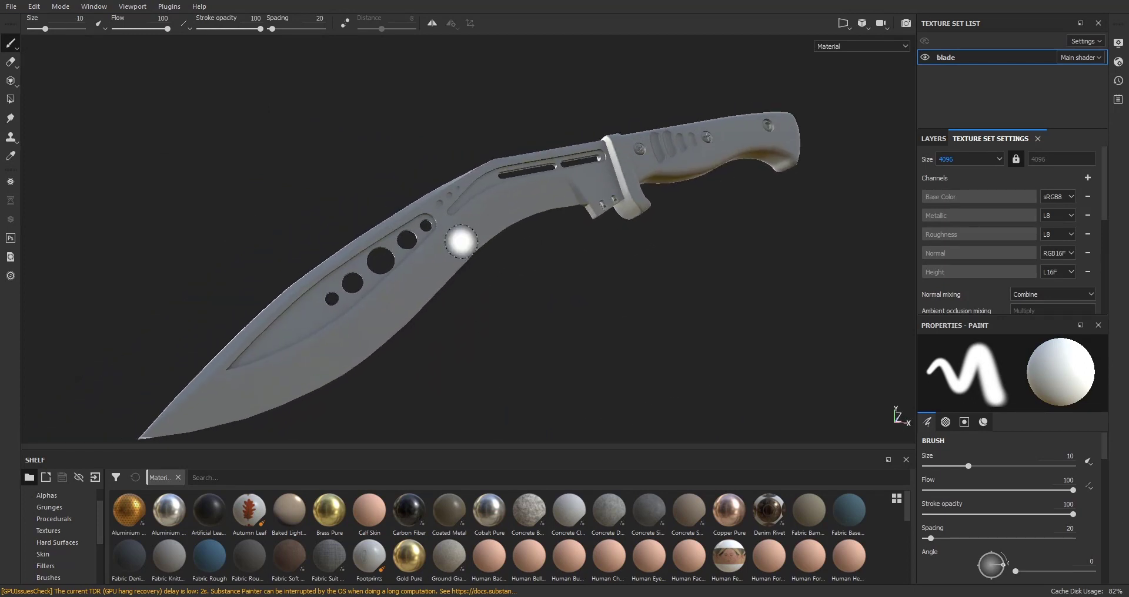
pyautogui.keyDown('shift'); pyautogui.moveTo(587, 244); pyautogui.dragTo(494, 279, button='right'); pyautogui.keyUp('shift')
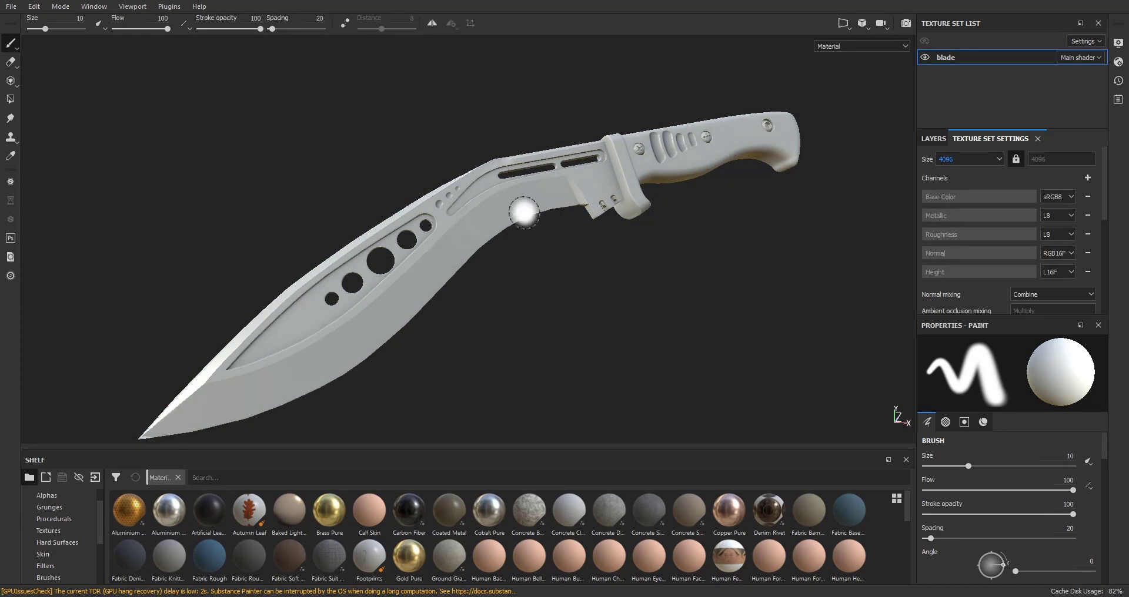
pyautogui.moveTo(529, 209)
pyautogui.keyDown('alt'); pyautogui.mouseDown()
pyautogui.moveTo(529, 234)
pyautogui.moveTo(524, 214)
pyautogui.mouseUp(); pyautogui.keyUp('alt')
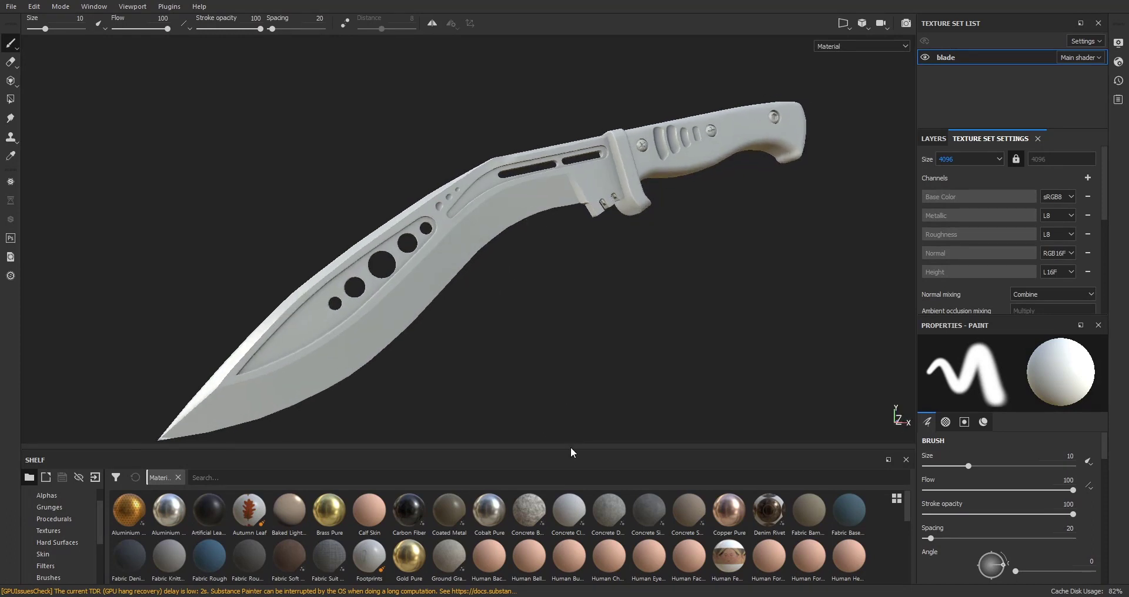
pyautogui.moveTo(579, 448); pyautogui.dragTo(578, 415)
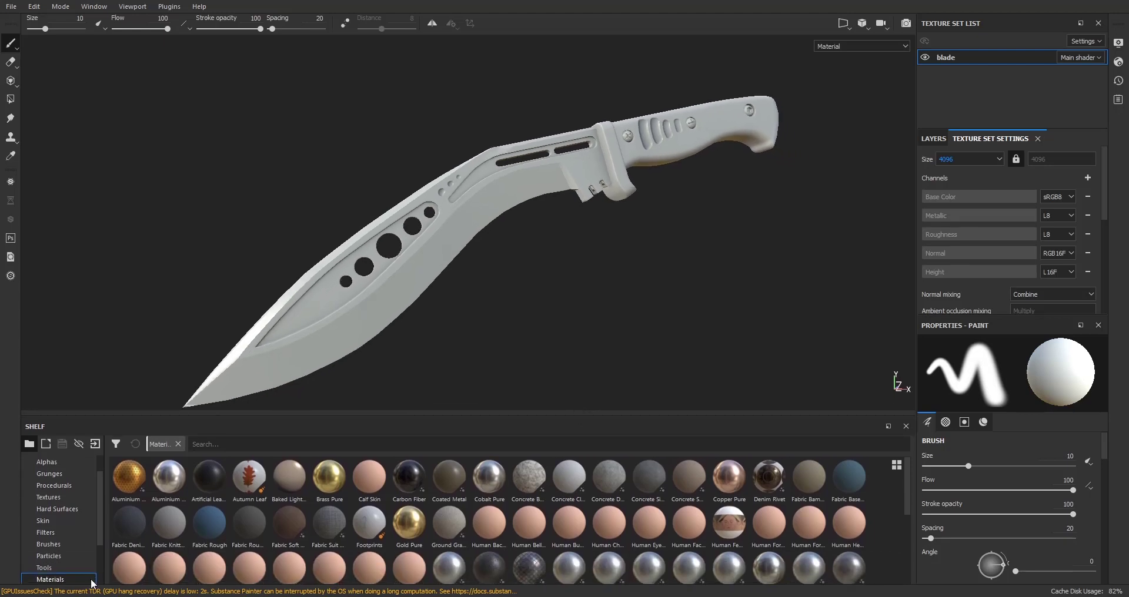
pyautogui.scroll(-3, 66, 560)
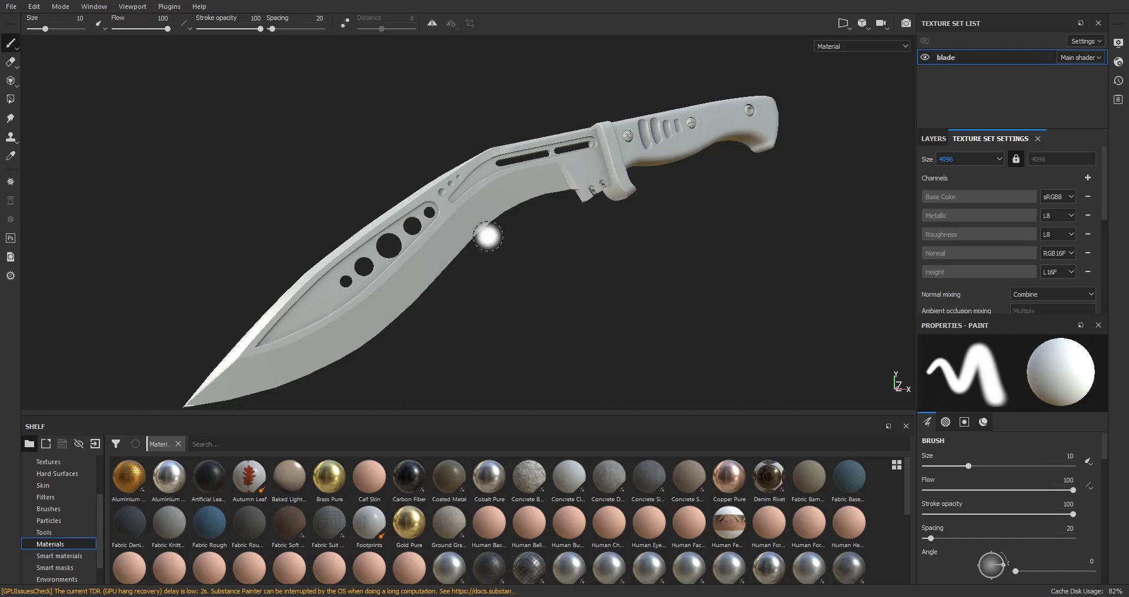
pyautogui.click(934, 138)
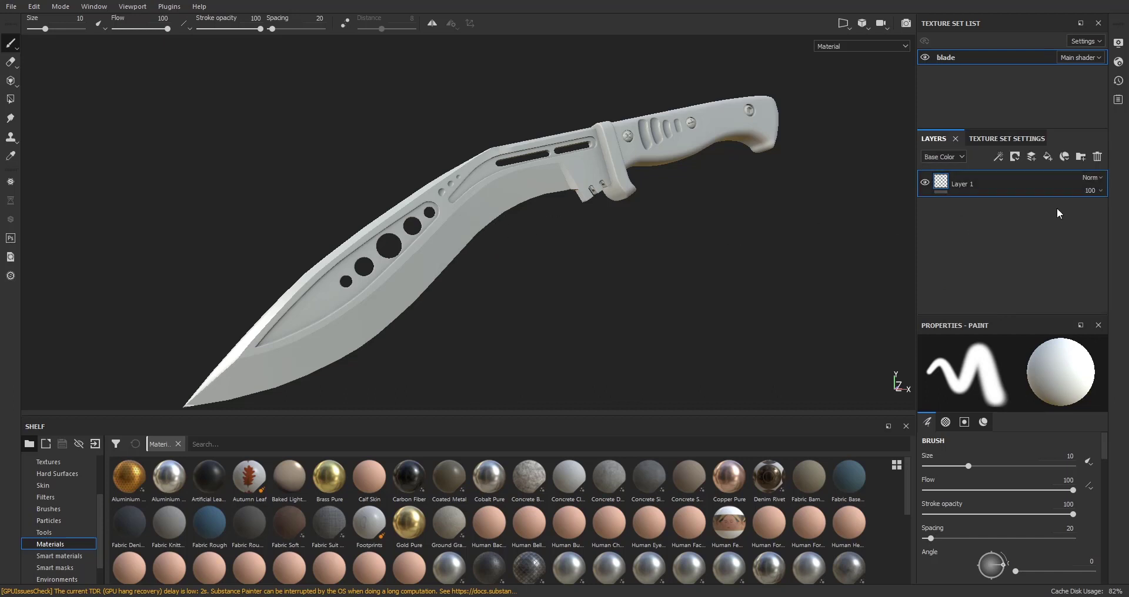
pyautogui.click(1097, 157)
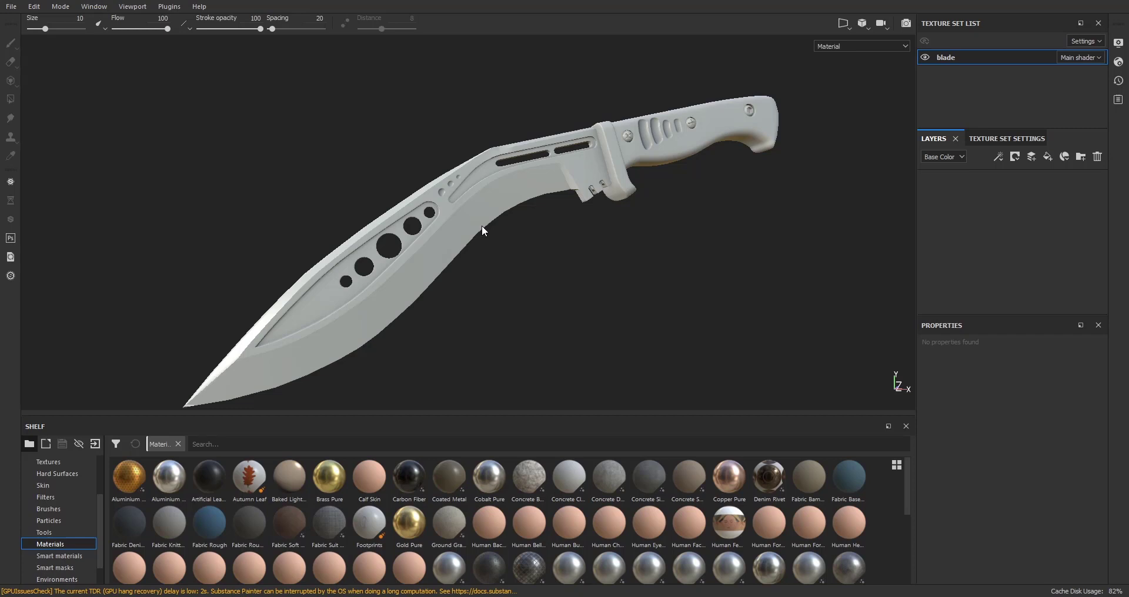
# - Examine the blade's black and brushed metal areas in the kukri reference photo placed beside the model
pyautogui.moveTo(482, 225)
pyautogui.mouseDown(button='middle')
pyautogui.moveTo(491, 232)
pyautogui.moveTo(494, 219)
pyautogui.mouseUp(button='middle')
pyautogui.keyDown('alt'); pyautogui.moveTo(496, 245); pyautogui.dragTo(499, 237); pyautogui.keyUp('alt')
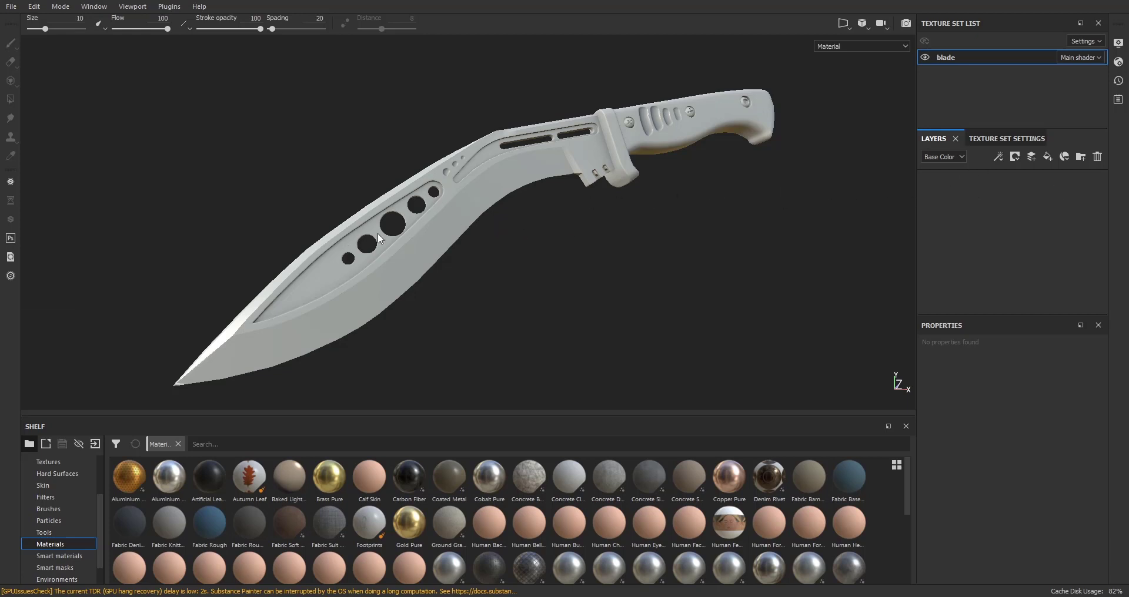
pyautogui.keyDown('alt'); pyautogui.moveTo(378, 233); pyautogui.dragTo(493, 223); pyautogui.keyUp('alt')
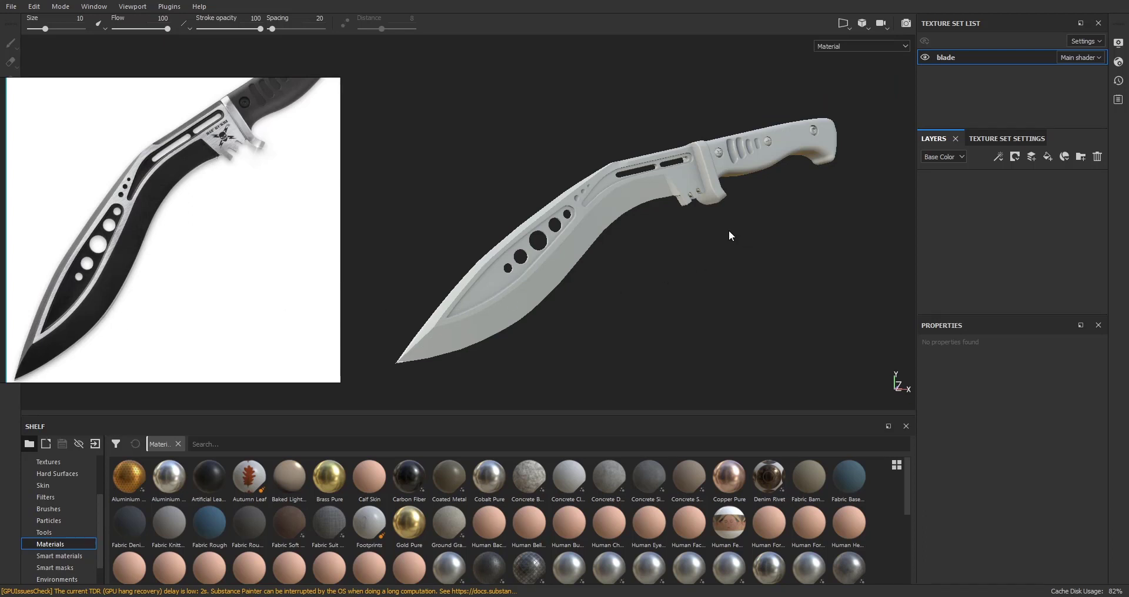
pyautogui.moveTo(78, 230); pyautogui.dragTo(107, 231, button='right')
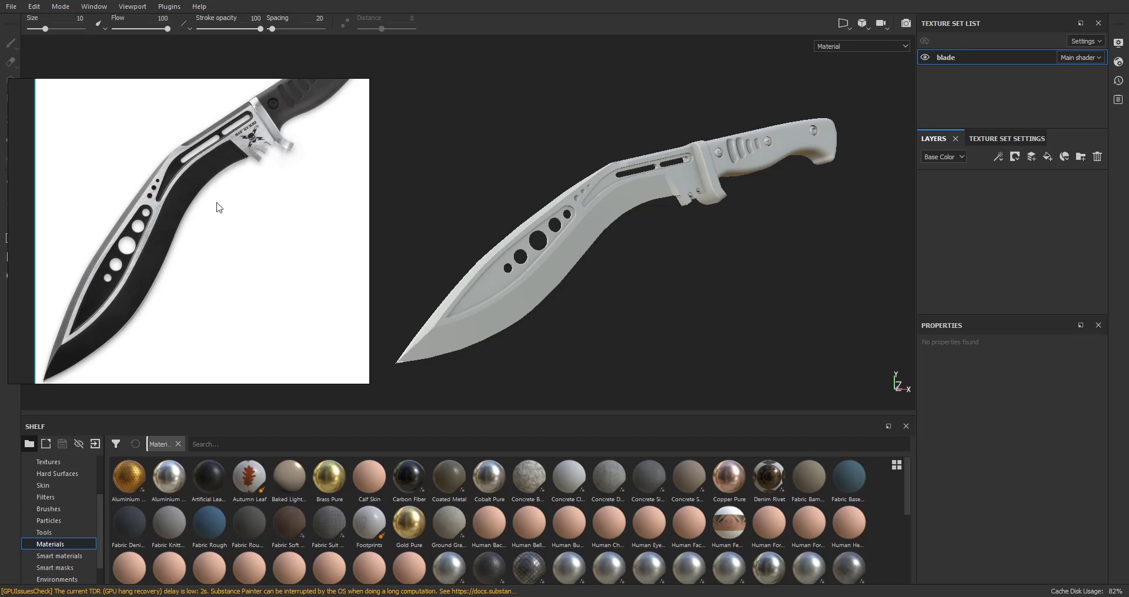
pyautogui.scroll(-3, 218, 208)
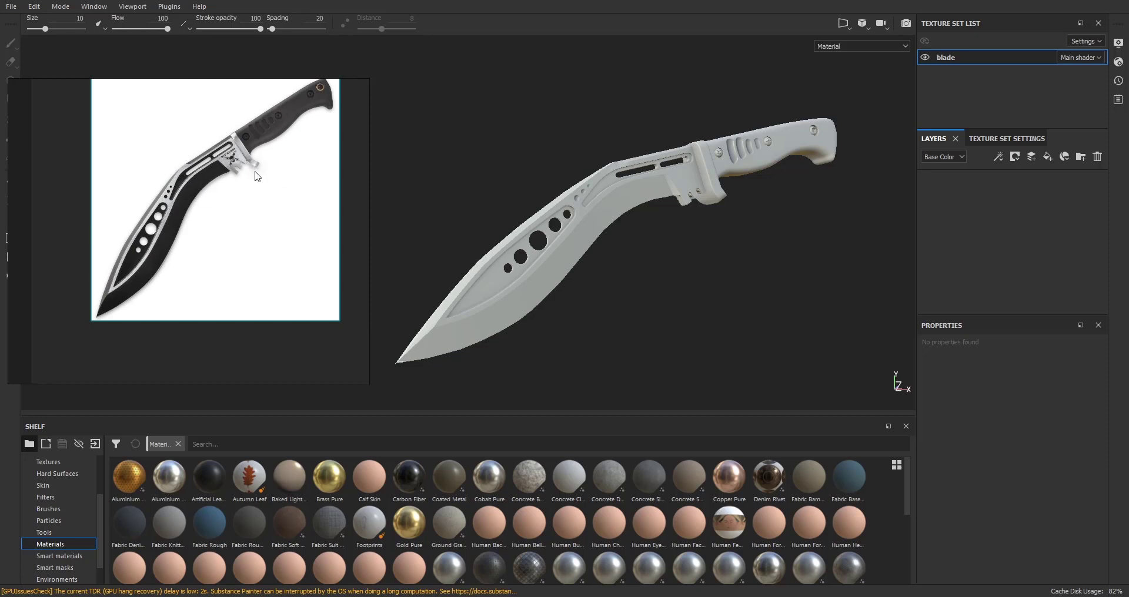
pyautogui.click(492, 174)
pyautogui.scroll(4, 228, 218)
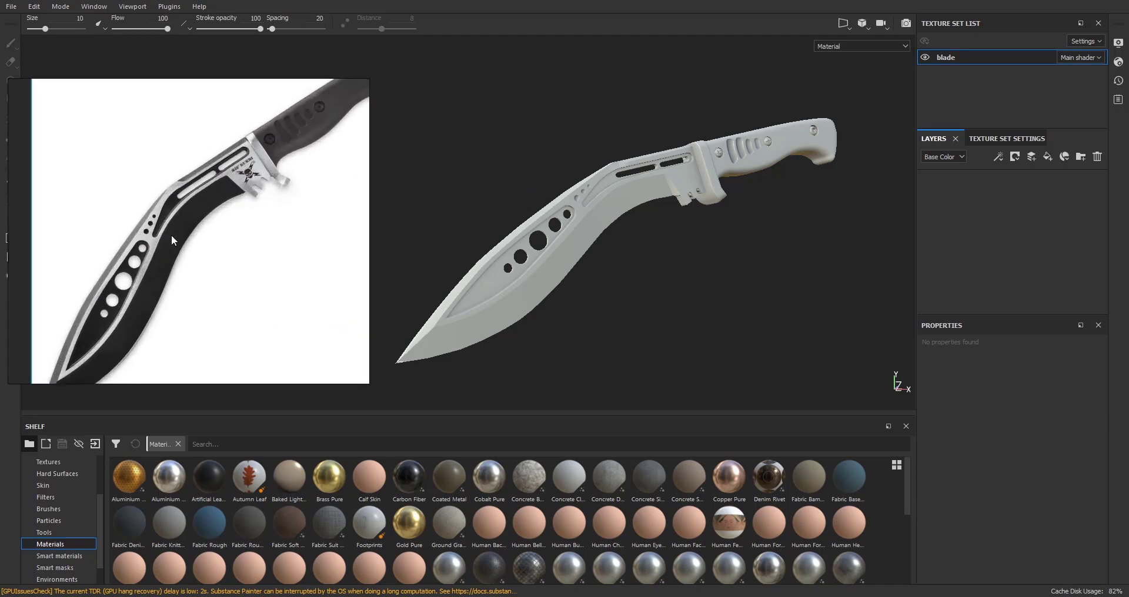
pyautogui.moveTo(174, 236); pyautogui.dragTo(205, 193, button='middle')
pyautogui.scroll(3, 198, 233)
pyautogui.moveTo(199, 233); pyautogui.dragTo(256, 193, button='middle')
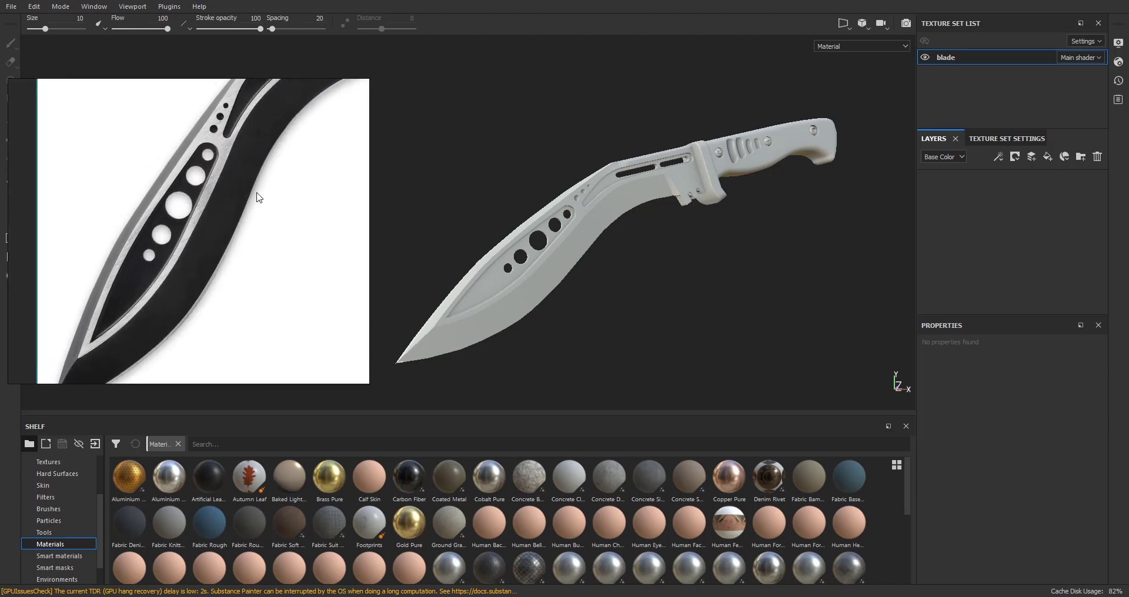
pyautogui.scroll(2, 601, 200)
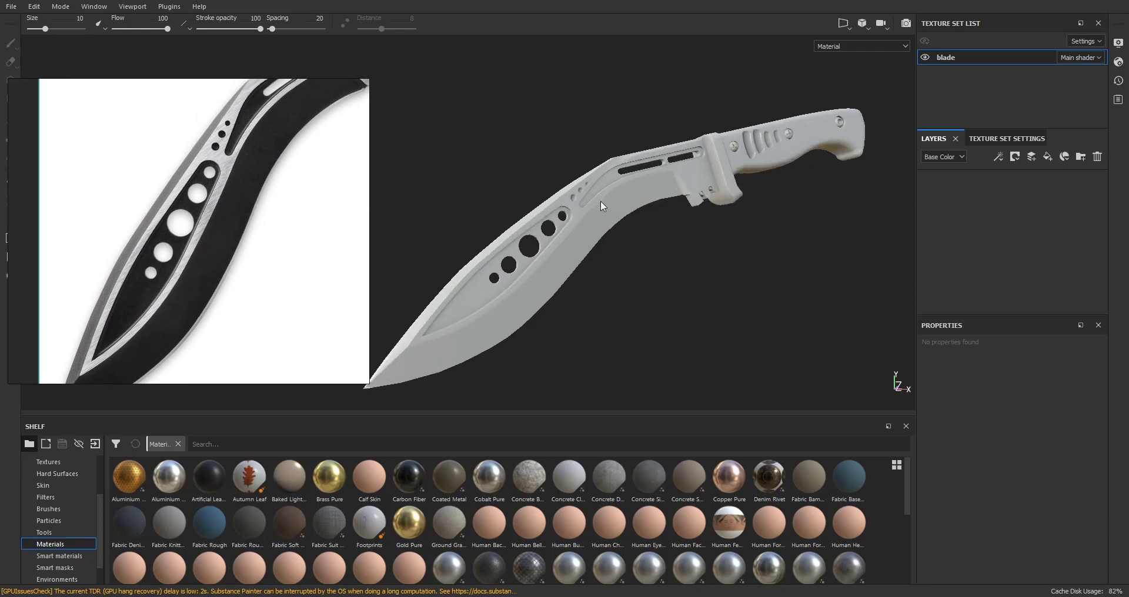
# - Add a fill layer to the blade and choose 2048 as the texture set's size
pyautogui.scroll(3, 601, 200)
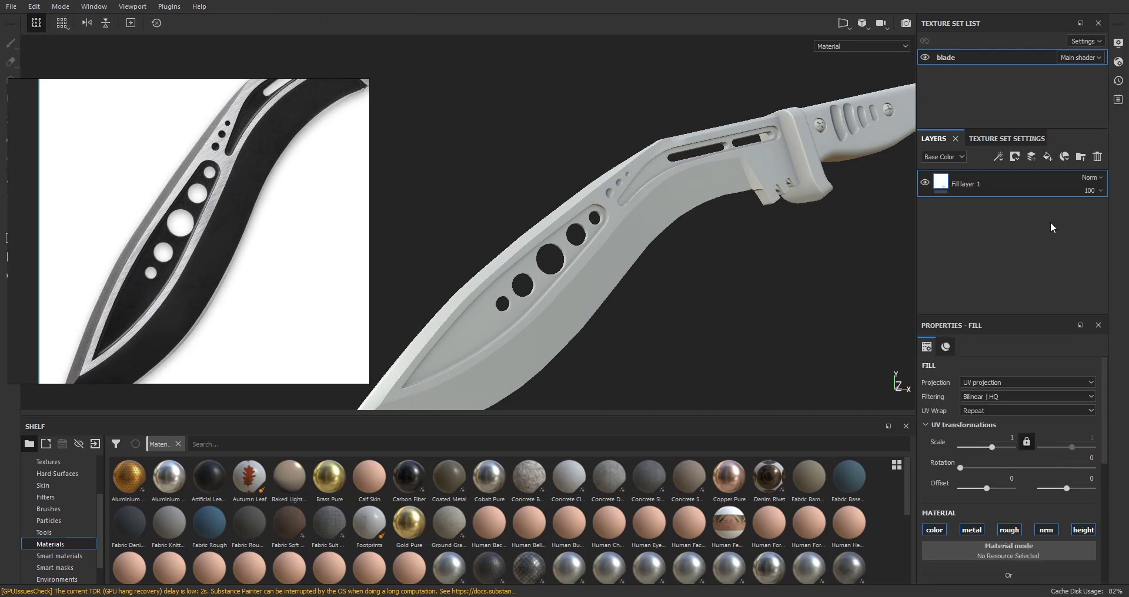
pyautogui.click(978, 135)
pyautogui.click(964, 158)
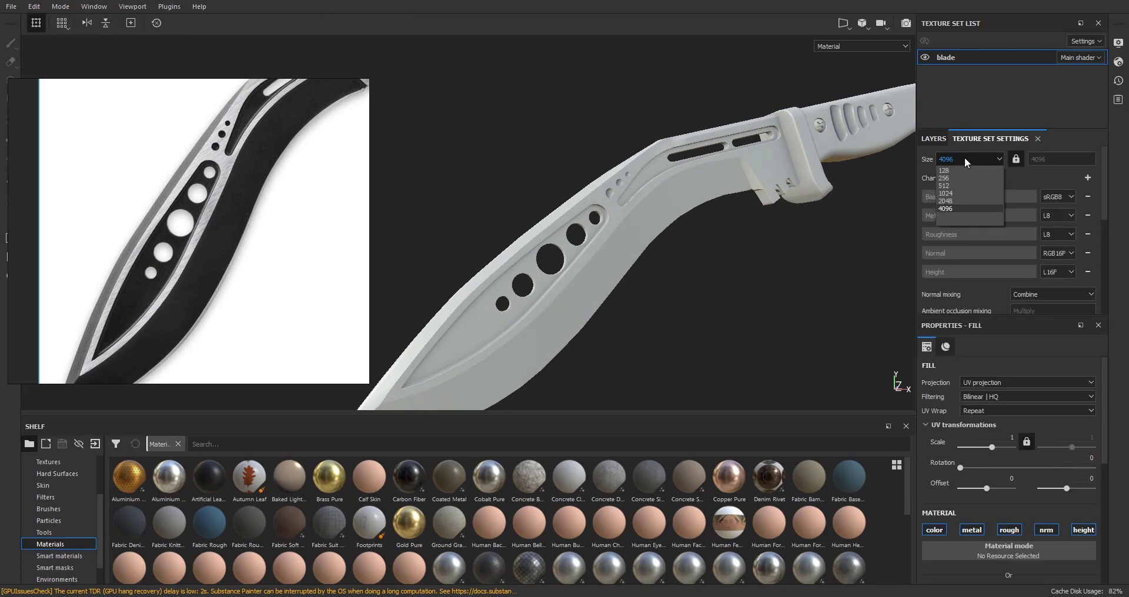
pyautogui.click(968, 201)
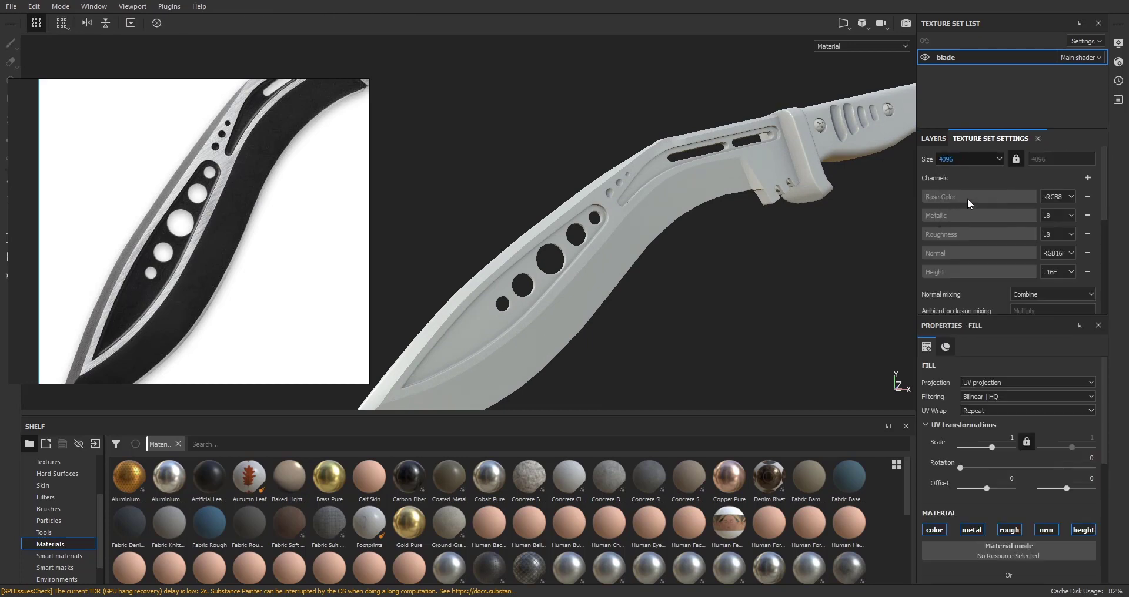
pyautogui.click(936, 139)
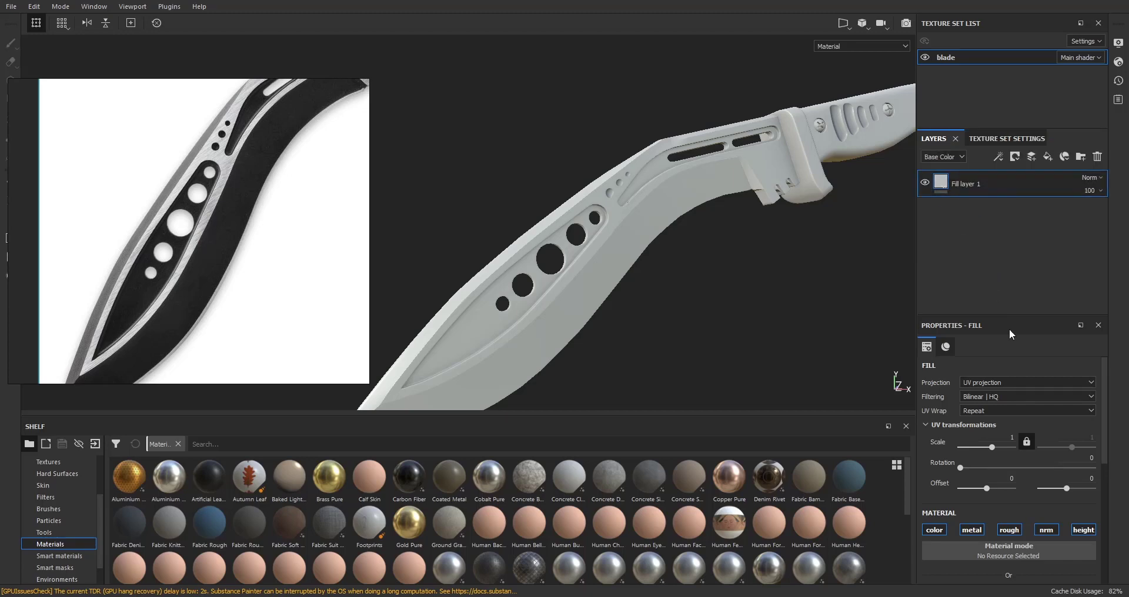
# - Set the fill layer's base color to dark gray with value 0.062, its metallic to 1 and its roughness to about 0.23
pyautogui.scroll(-3, 1019, 484)
pyautogui.click(1025, 504)
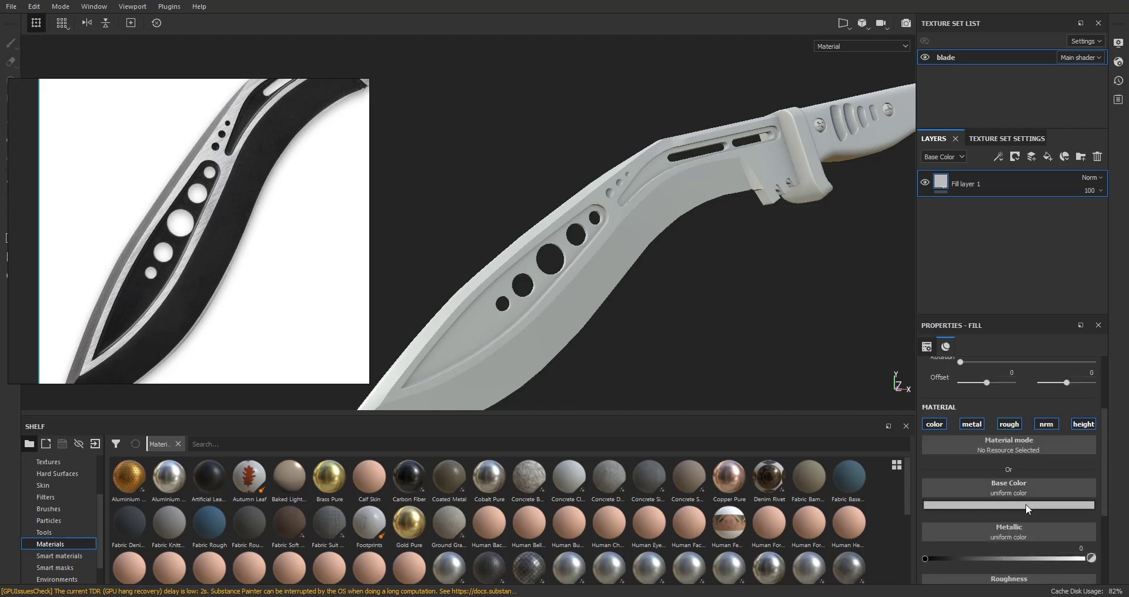
pyautogui.moveTo(1113, 413); pyautogui.dragTo(1121, 439)
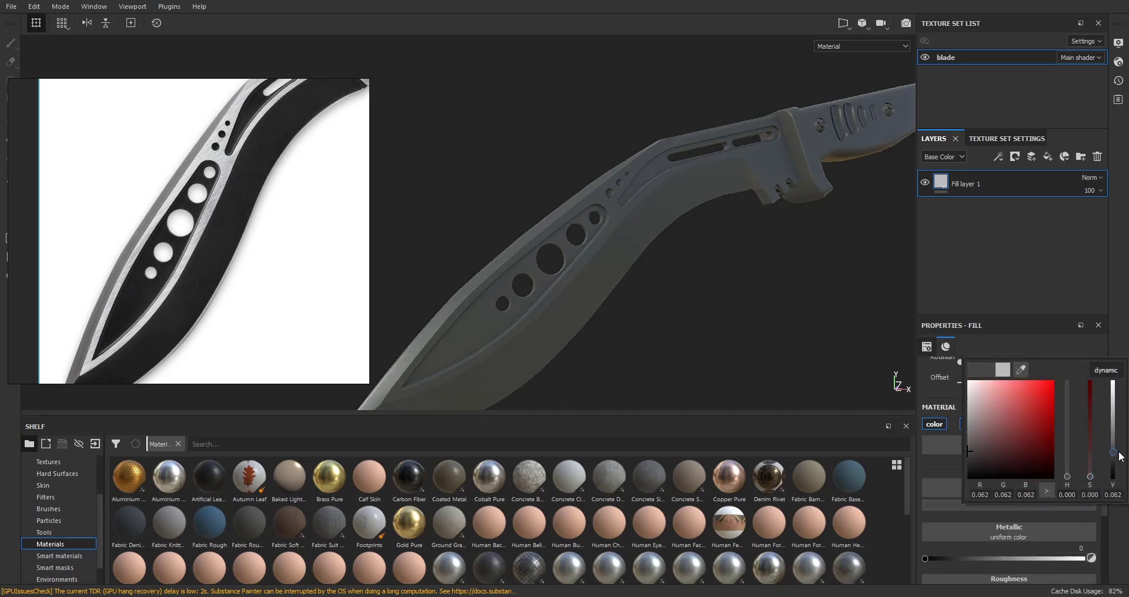
pyautogui.scroll(-2, 1017, 511)
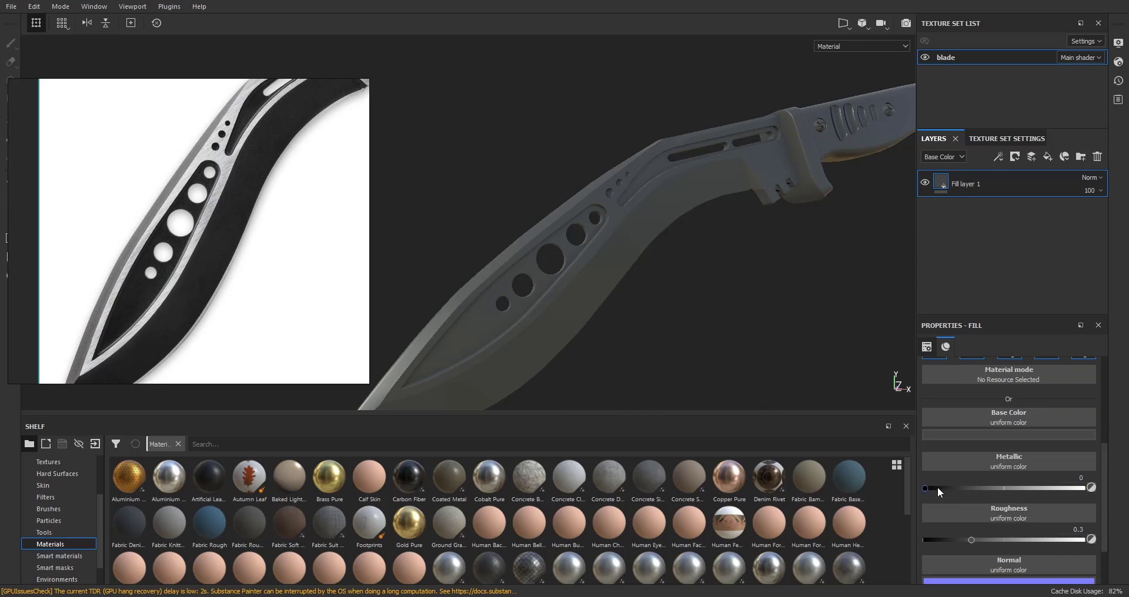
pyautogui.moveTo(938, 488); pyautogui.dragTo(1106, 488)
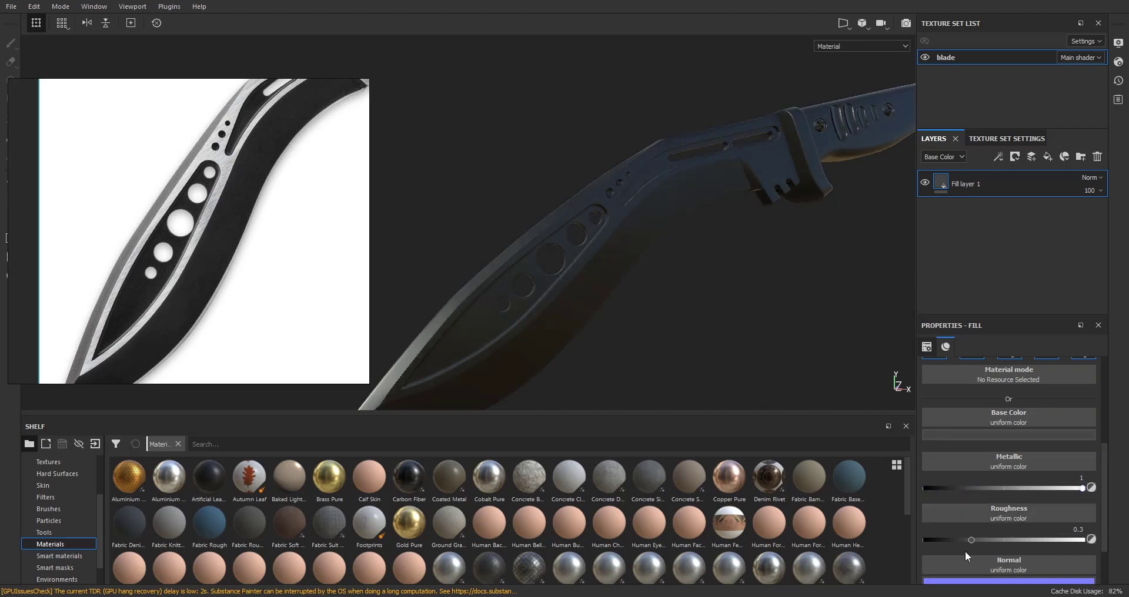
pyautogui.moveTo(970, 539); pyautogui.dragTo(960, 541)
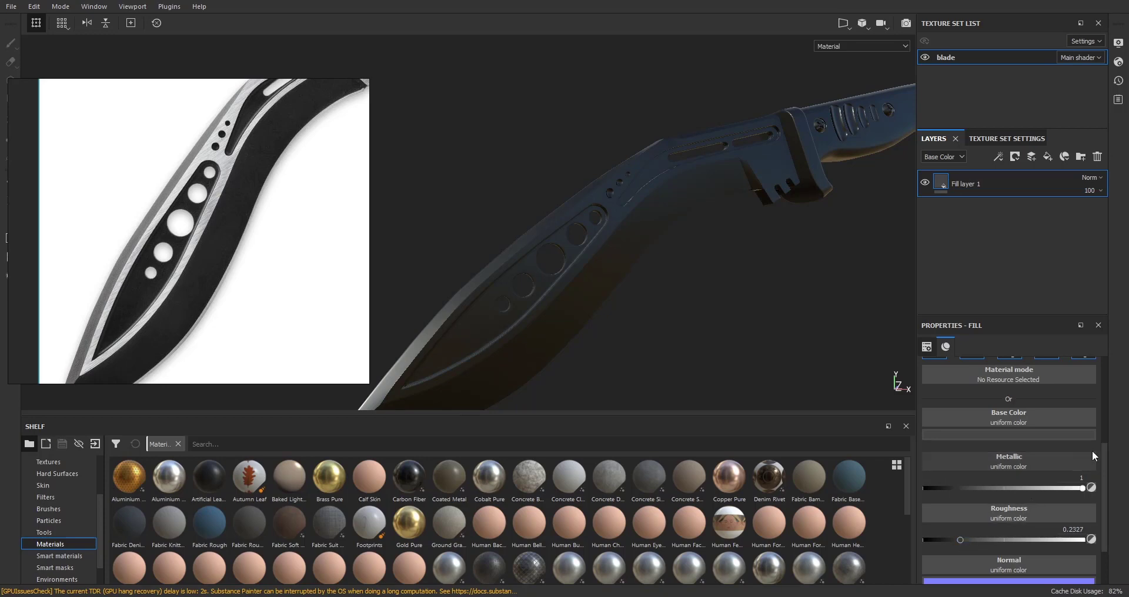
# - Brighten the fill layer's base color to light gray and set its roughness to about 0.22
pyautogui.scroll(-1, 1092, 450)
pyautogui.click(1025, 430)
pyautogui.moveTo(1115, 535); pyautogui.dragTo(1114, 488)
pyautogui.keyDown('alt'); pyautogui.moveTo(719, 317); pyautogui.dragTo(699, 295); pyautogui.keyUp('alt')
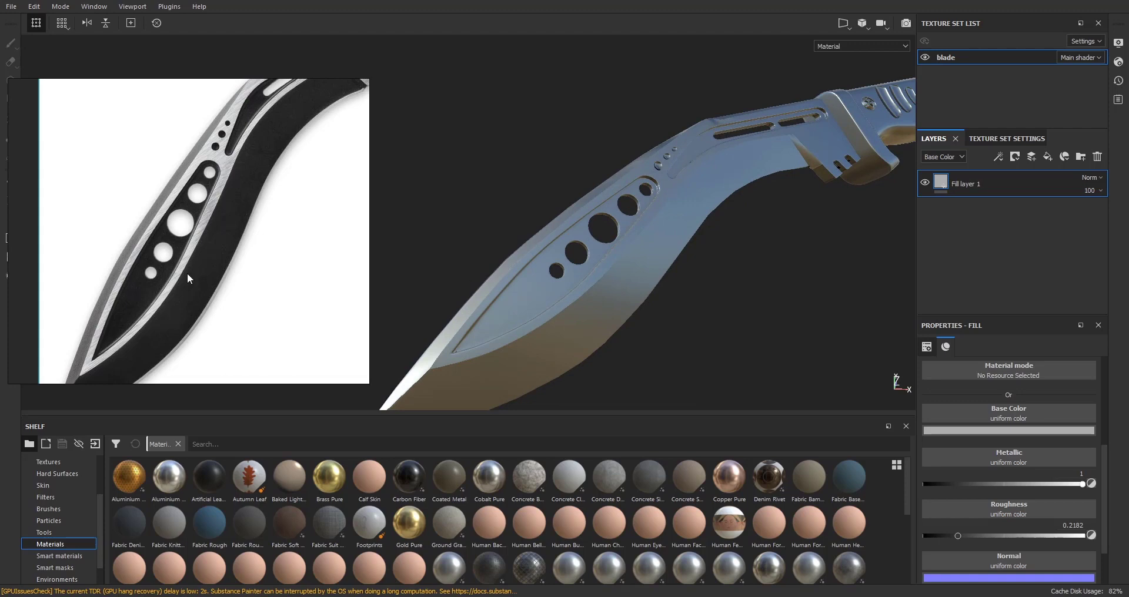
# - Darken the fill layer's base color slightly to match the reference photo's metal and rename the layer as base
pyautogui.scroll(-4, 187, 273)
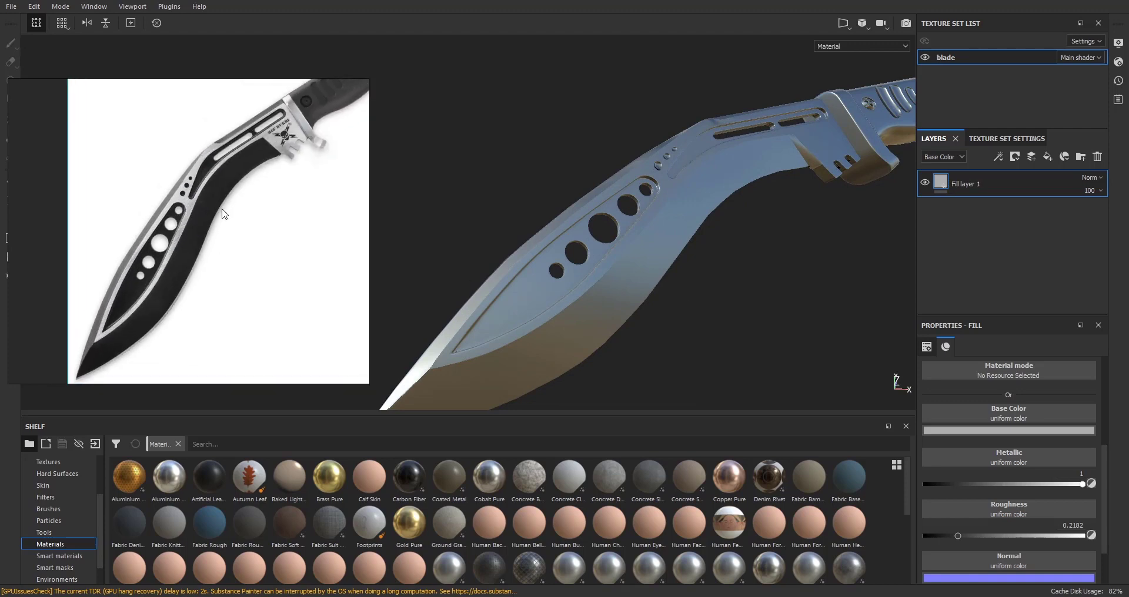
pyautogui.keyDown('alt'); pyautogui.moveTo(672, 194); pyautogui.dragTo(669, 187); pyautogui.keyUp('alt')
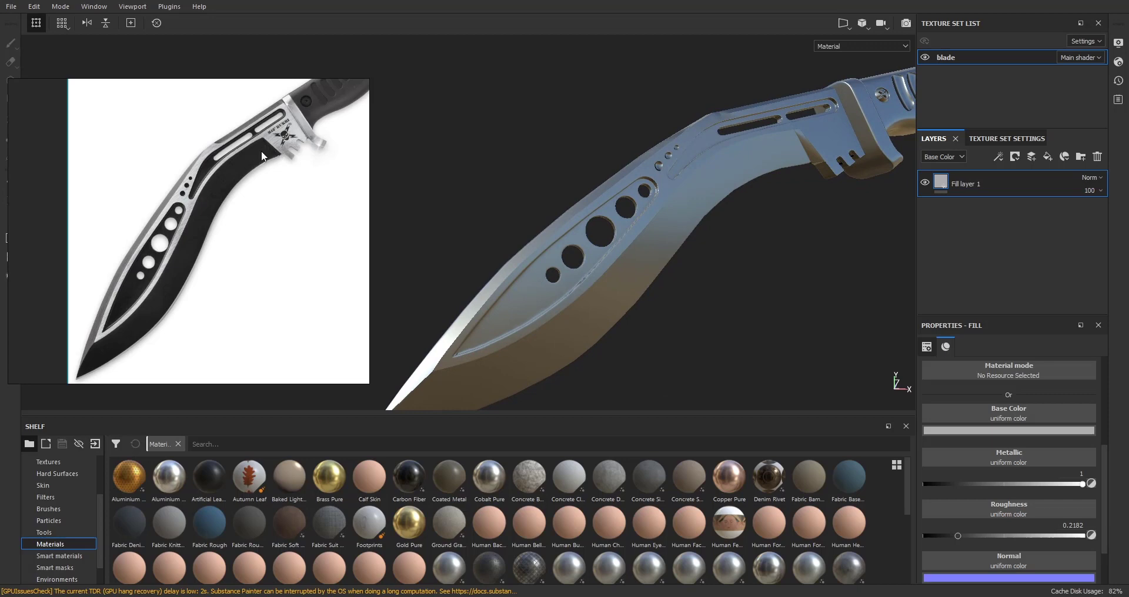
pyautogui.scroll(6, 262, 150)
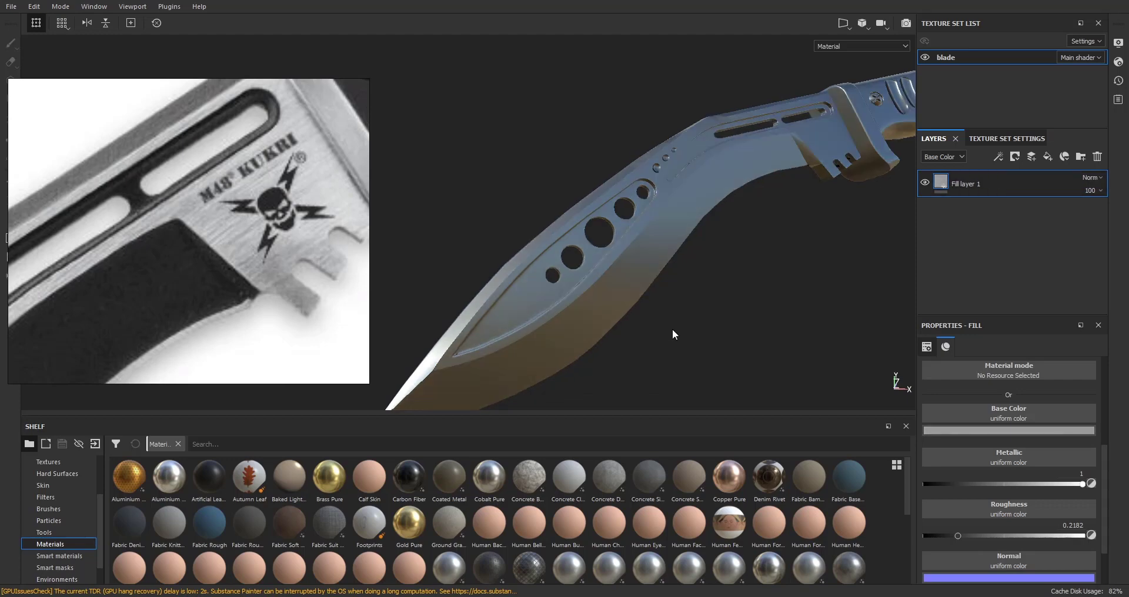
pyautogui.doubleClick(974, 182)
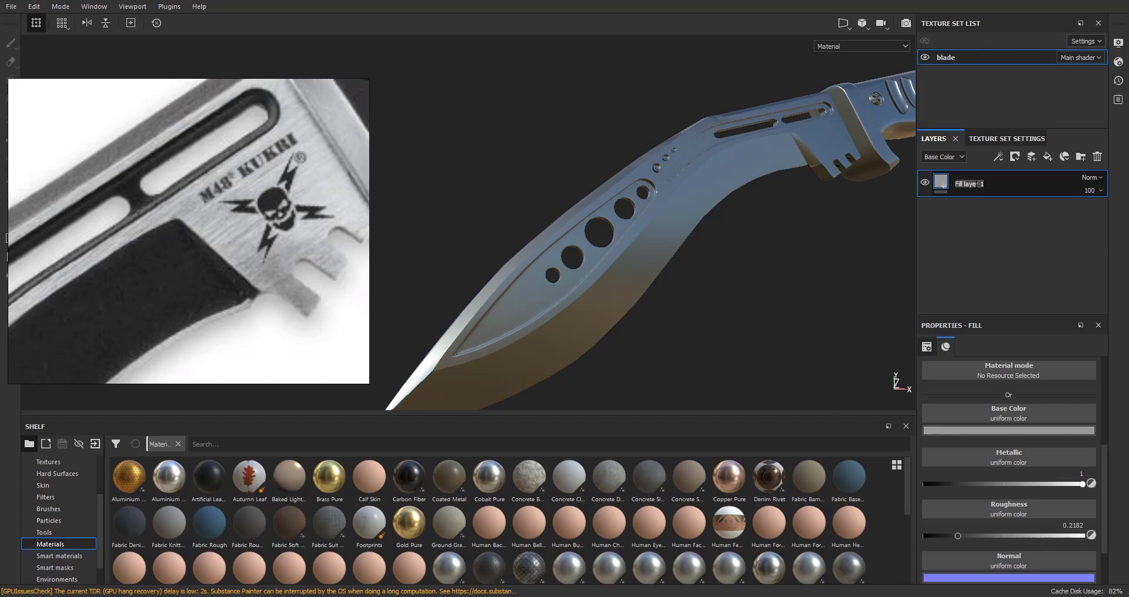
pyautogui.write('base')
pyautogui.press('Return')
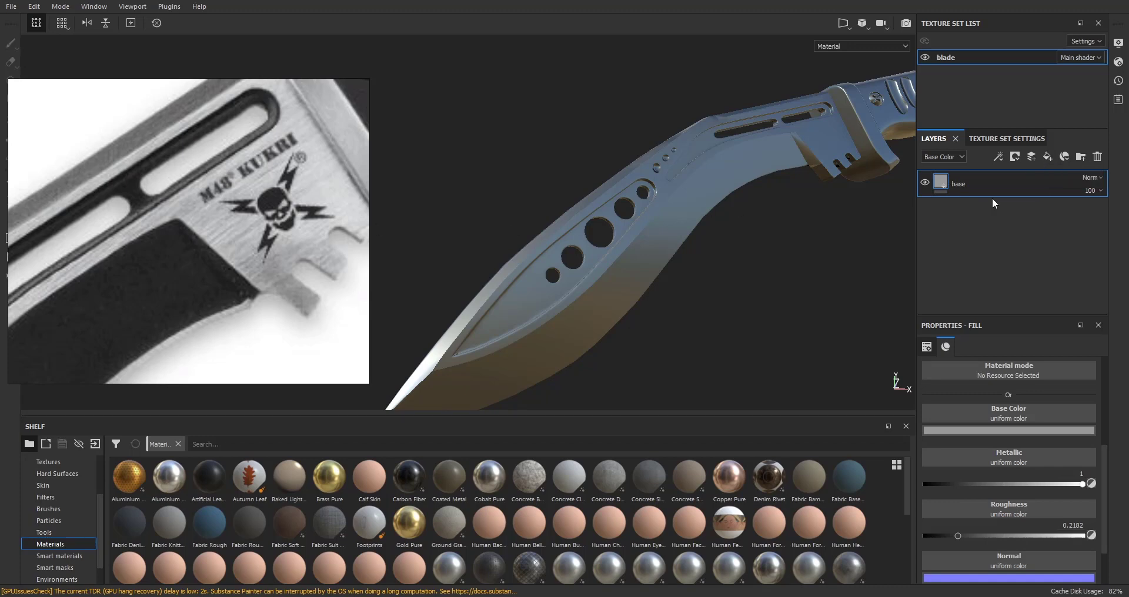
# - Add a second fill layer above base and name it dir_noise
pyautogui.click(1048, 157)
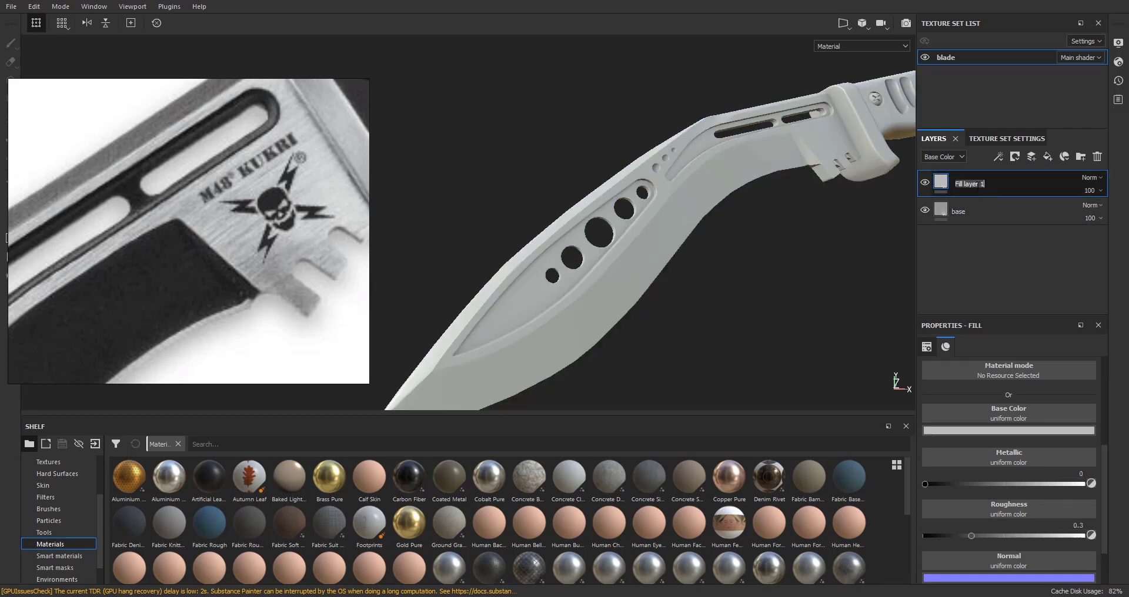
pyautogui.write('dir_noise')
pyautogui.press('Return')
# - Keep only the height channel enabled on the dir_noise layer and clear the shelf's Materials filter
pyautogui.scroll(-1, 1048, 492)
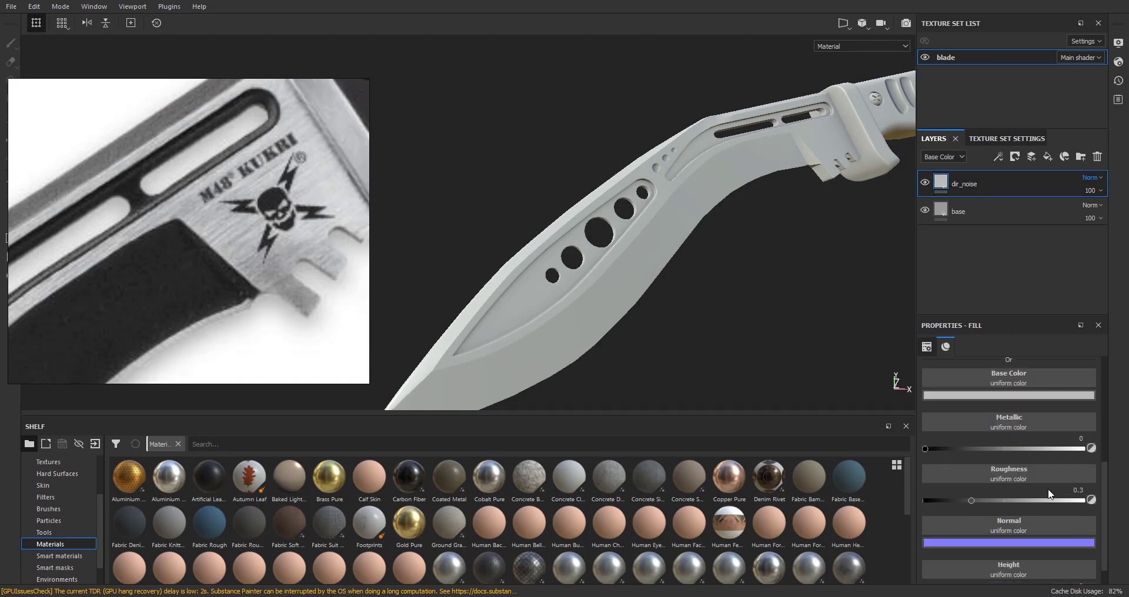
pyautogui.scroll(3, 1048, 492)
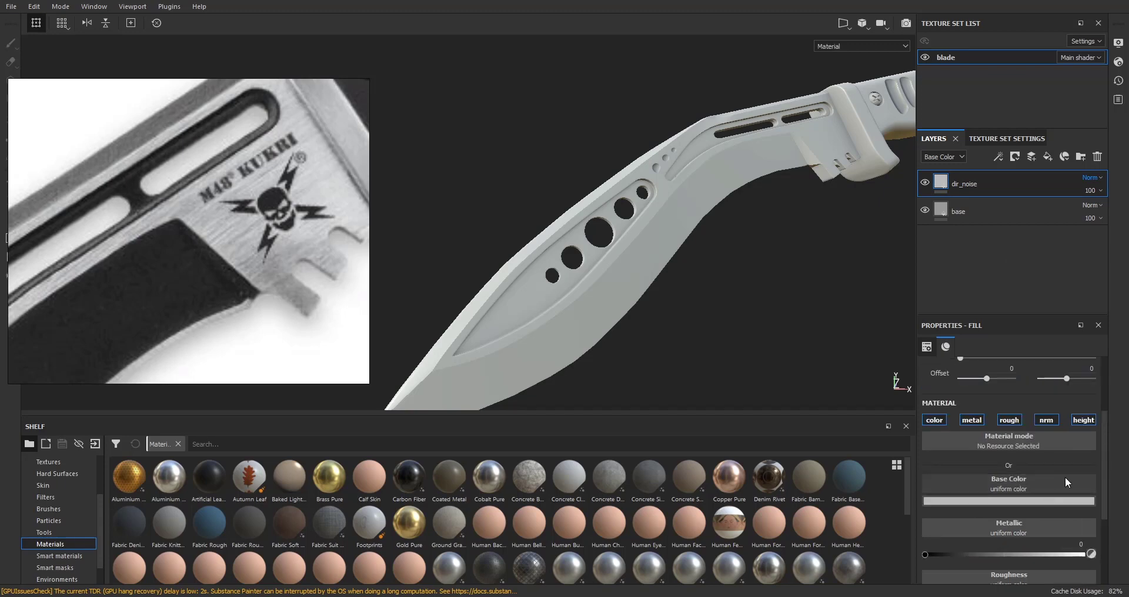
pyautogui.click(1049, 420)
pyautogui.click(1020, 421)
pyautogui.click(971, 420)
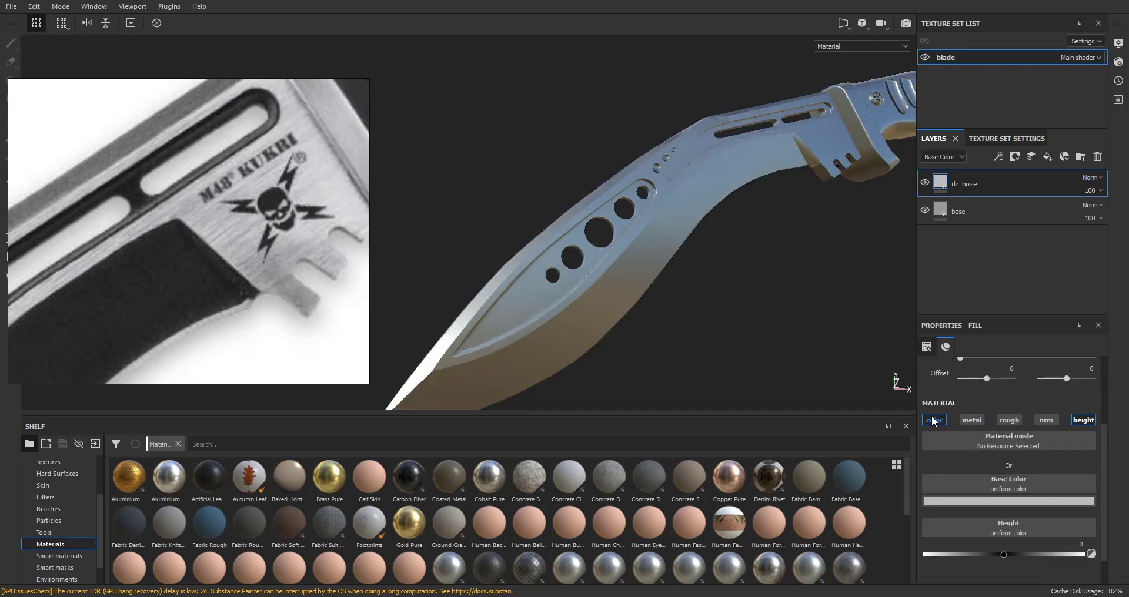
pyautogui.click(934, 419)
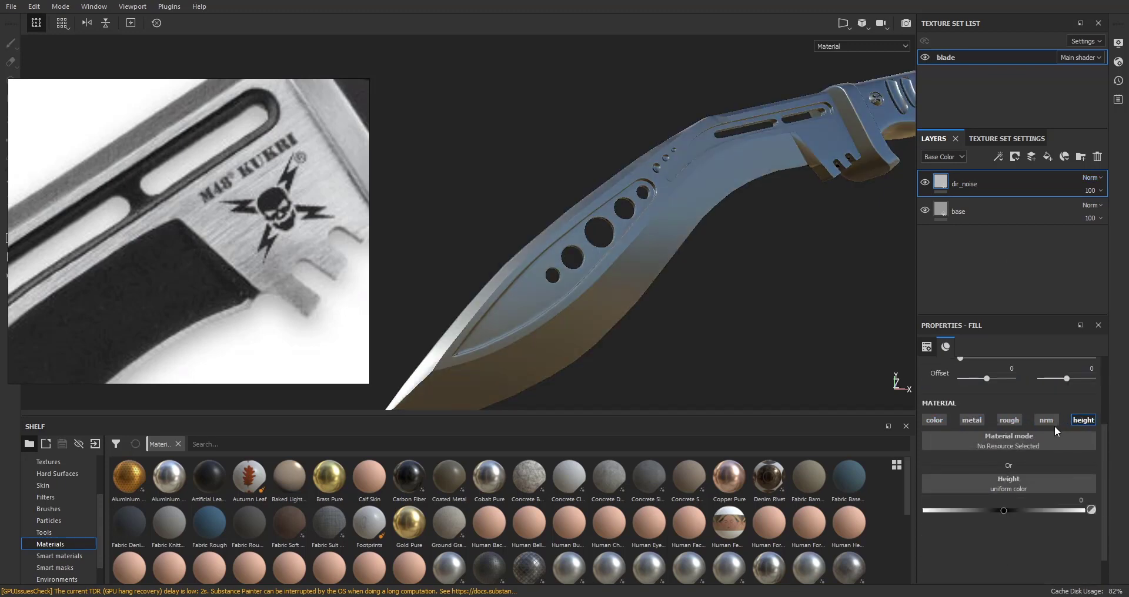
pyautogui.click(179, 444)
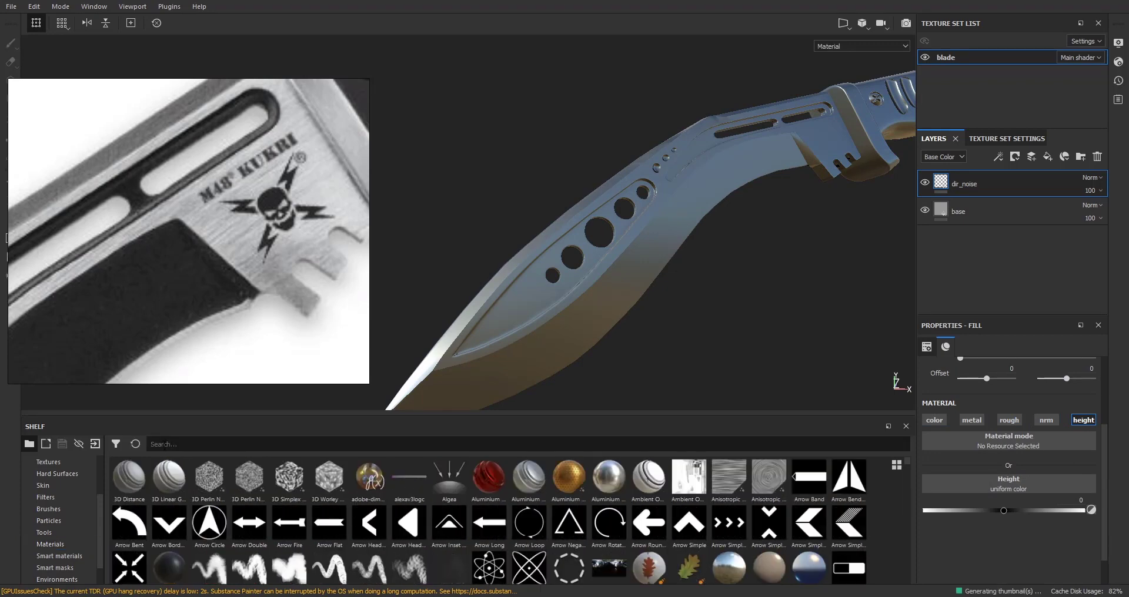
# - Search the shelf for noise and assign Anisotropic Noise to the dir_noise layer's height channel
pyautogui.write('noise')
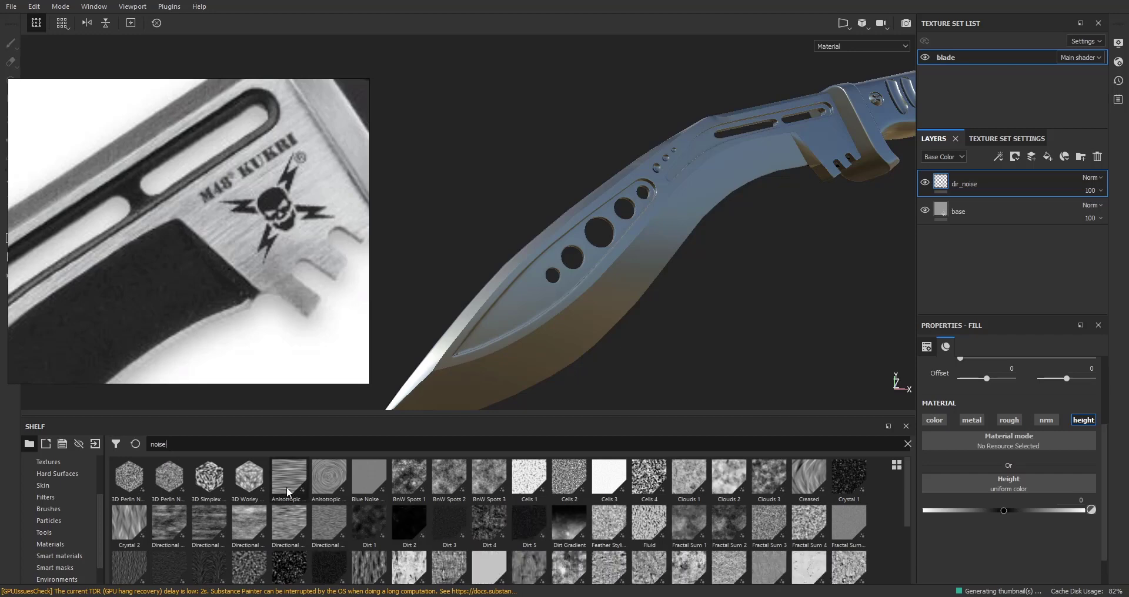
pyautogui.moveTo(287, 487)
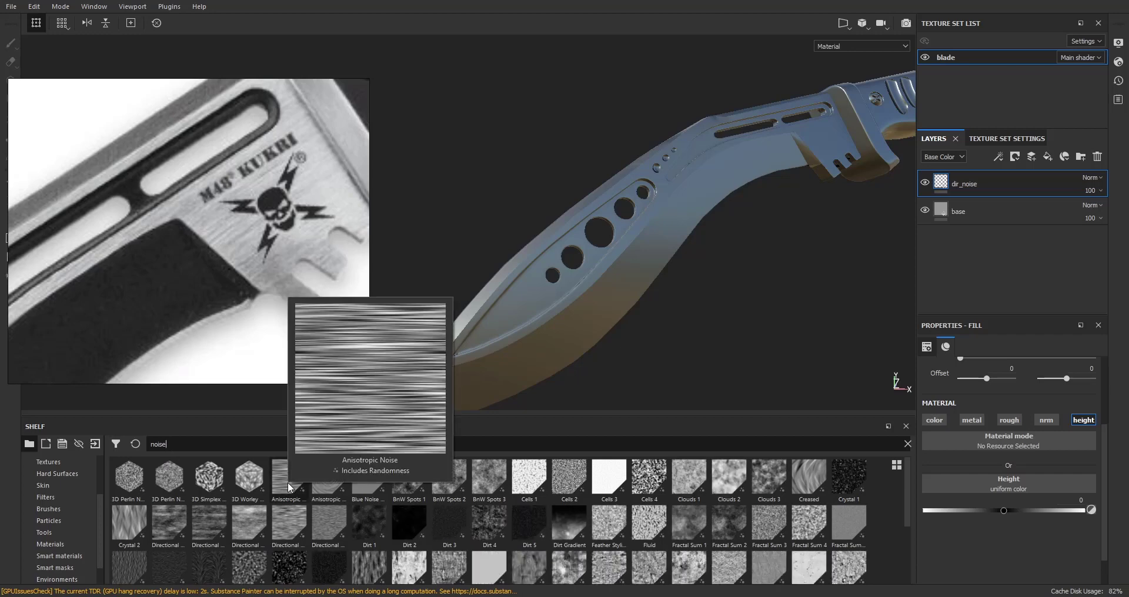
pyautogui.moveTo(288, 476); pyautogui.dragTo(1013, 482)
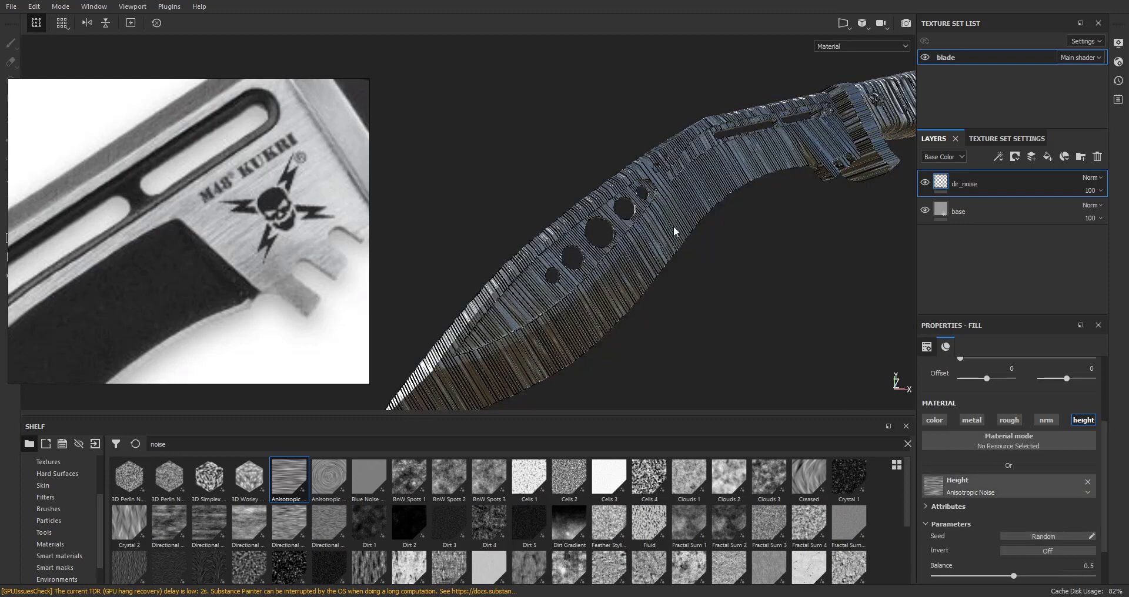
# - Rotate the dir_noise layer's UV projection to about 98 degrees so the streaks run along the blade
pyautogui.keyDown('alt'); pyautogui.moveTo(676, 232); pyautogui.dragTo(629, 227); pyautogui.keyUp('alt')
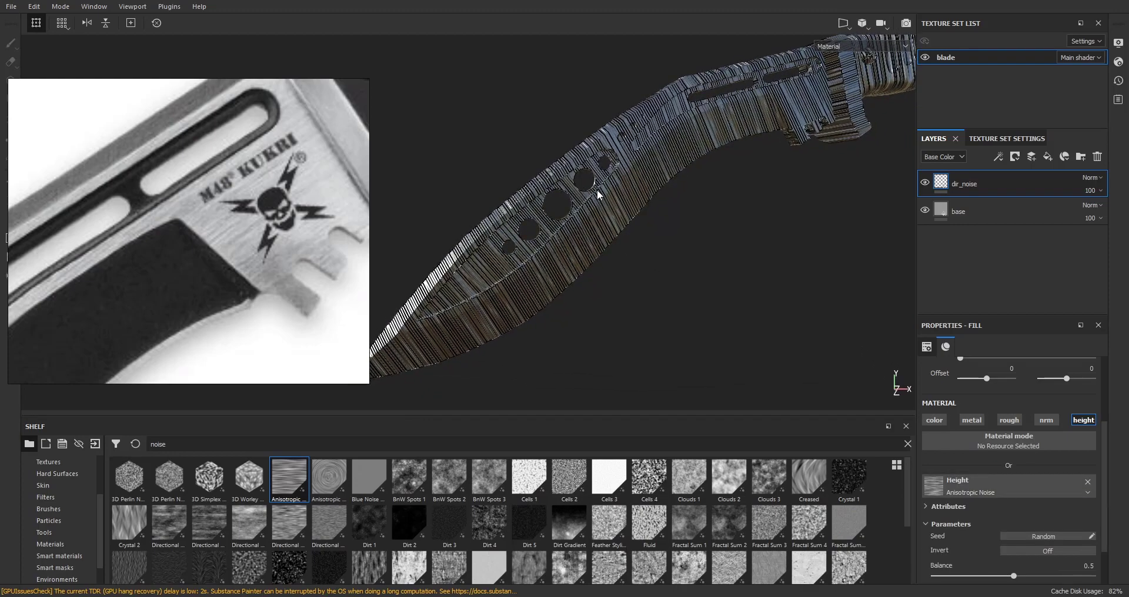
pyautogui.scroll(1, 600, 195)
pyautogui.keyDown('alt'); pyautogui.moveTo(636, 153); pyautogui.dragTo(590, 214, button='middle'); pyautogui.keyUp('alt')
pyautogui.scroll(3, 599, 214)
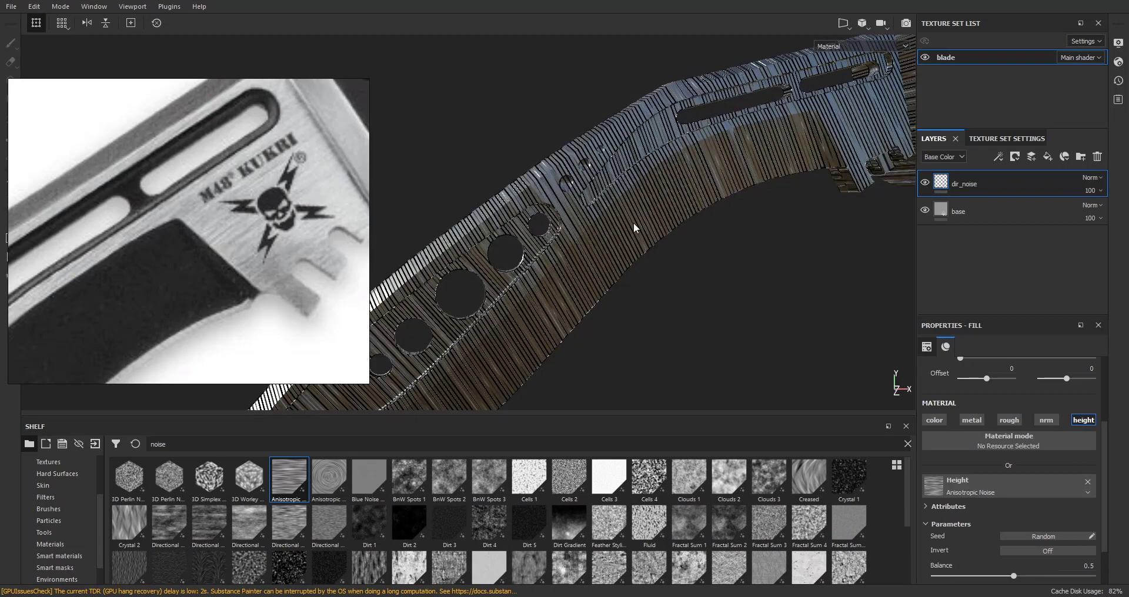
pyautogui.scroll(3, 1043, 464)
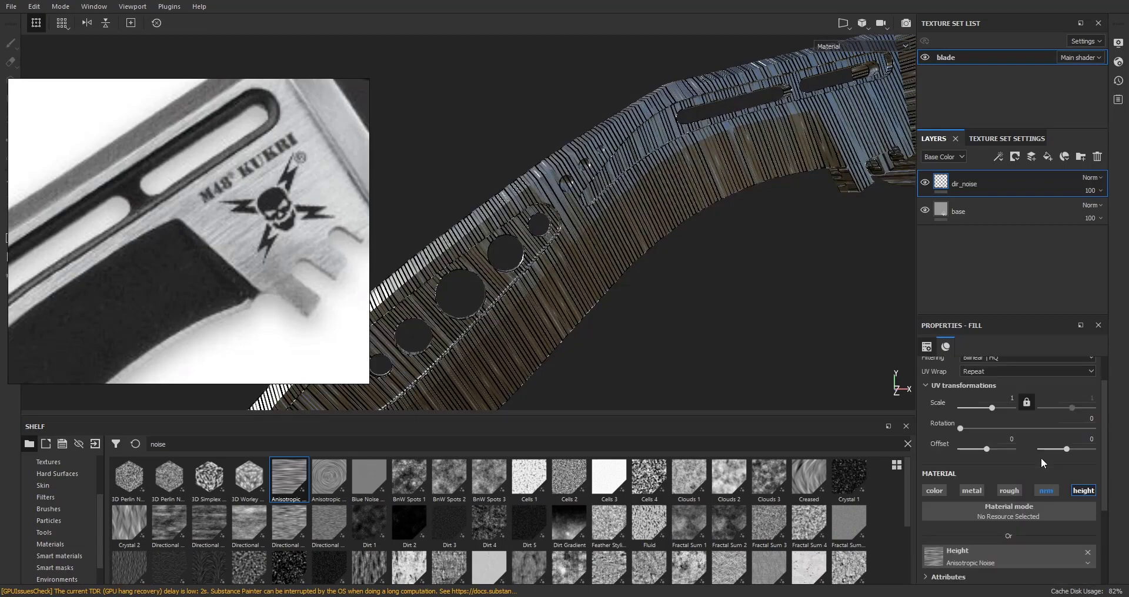
pyautogui.moveTo(960, 434); pyautogui.dragTo(995, 429)
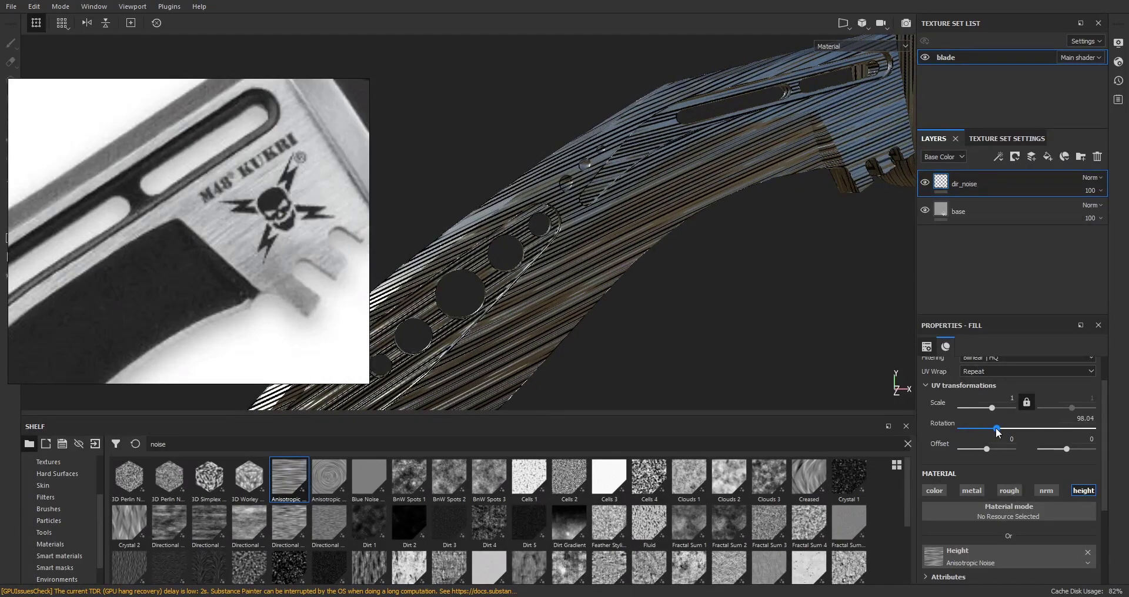
# - Switch the layer stack to the Height channel and lower the dir_noise layer's opacity to 6
pyautogui.scroll(2, 589, 258)
pyautogui.scroll(-3, 589, 258)
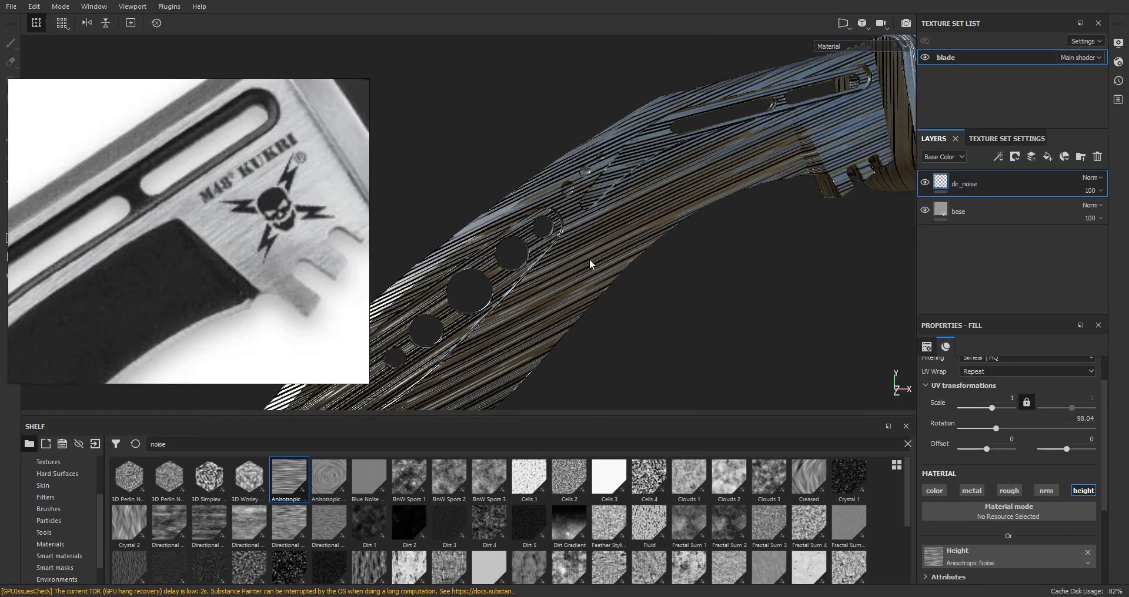
pyautogui.keyDown('alt'); pyautogui.moveTo(589, 258); pyautogui.dragTo(616, 188, button='middle'); pyautogui.keyUp('alt')
pyautogui.keyDown('alt'); pyautogui.moveTo(617, 188); pyautogui.dragTo(558, 261); pyautogui.keyUp('alt')
pyautogui.scroll(2, 557, 257)
pyautogui.scroll(-5, 562, 271)
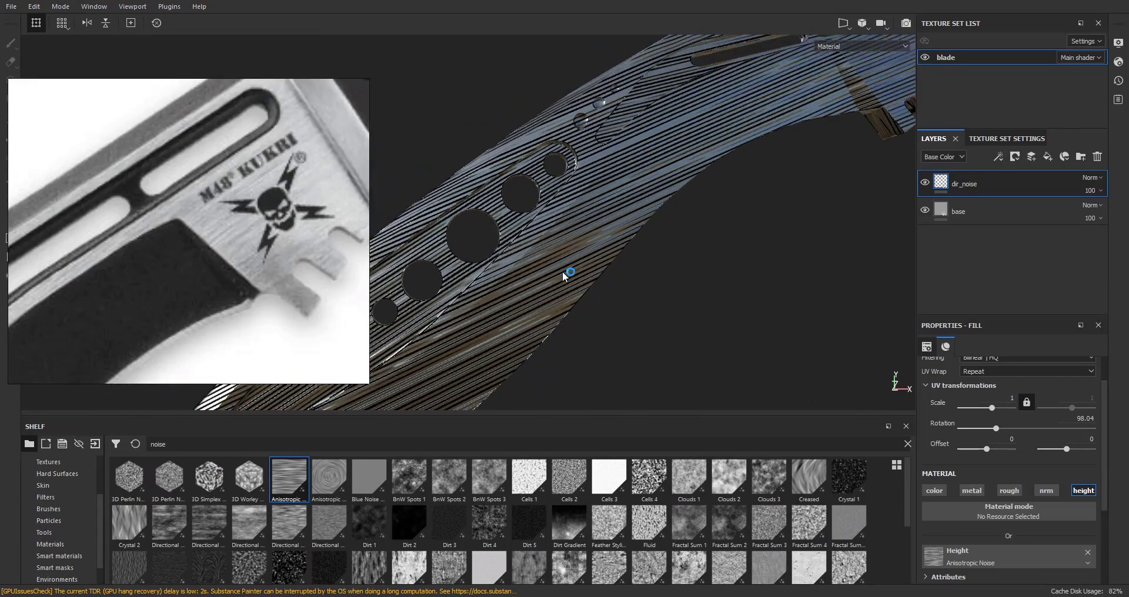
pyautogui.keyDown('alt'); pyautogui.moveTo(568, 237); pyautogui.dragTo(601, 232); pyautogui.keyUp('alt')
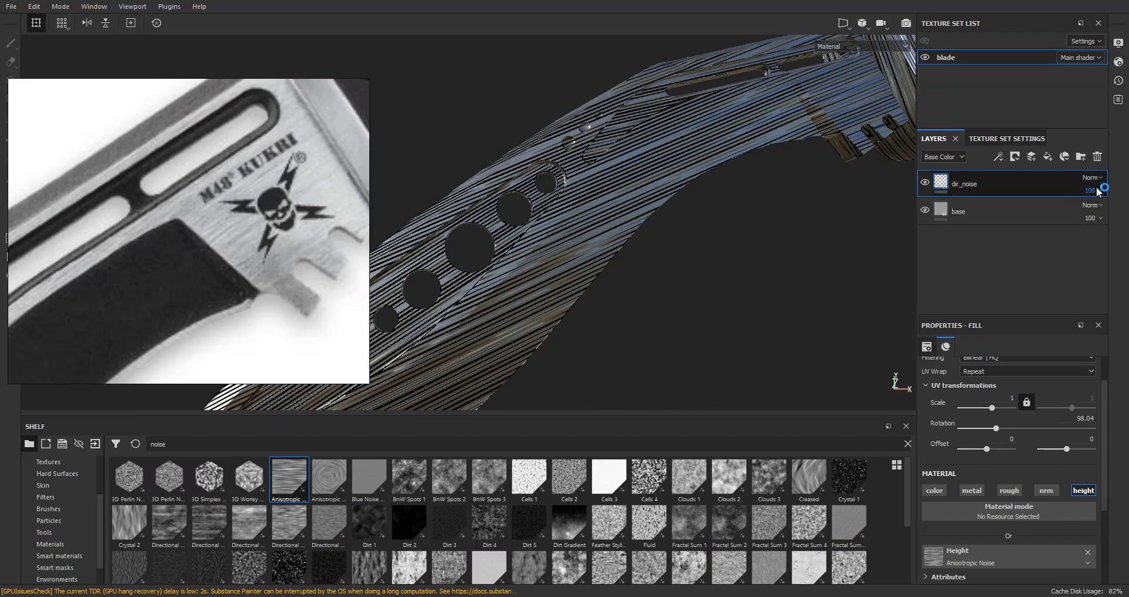
pyautogui.click(953, 156)
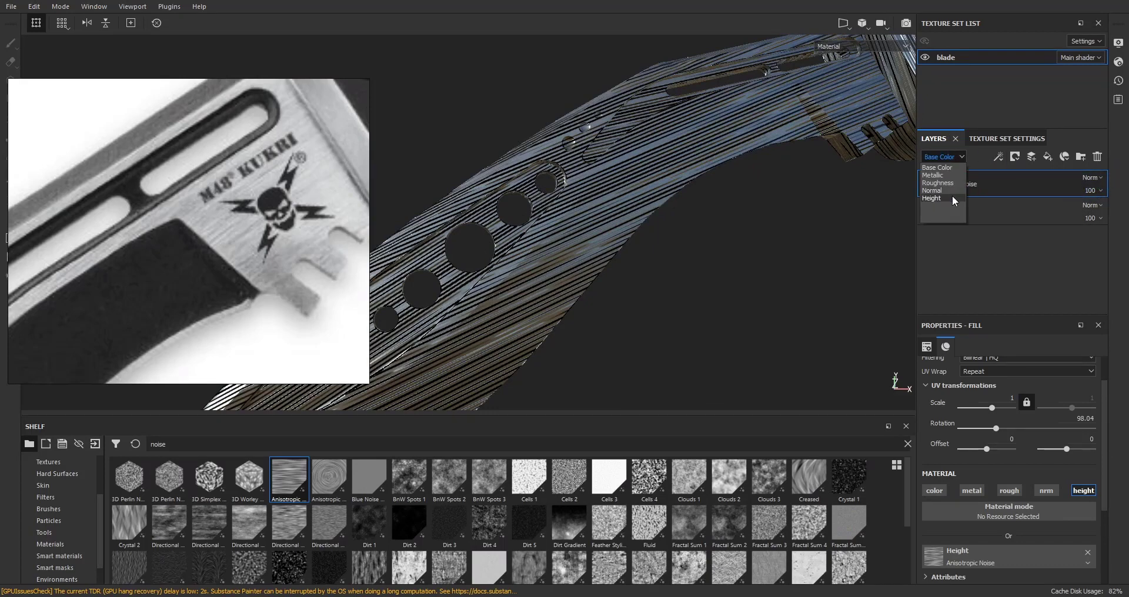
pyautogui.click(951, 197)
pyautogui.click(1094, 192)
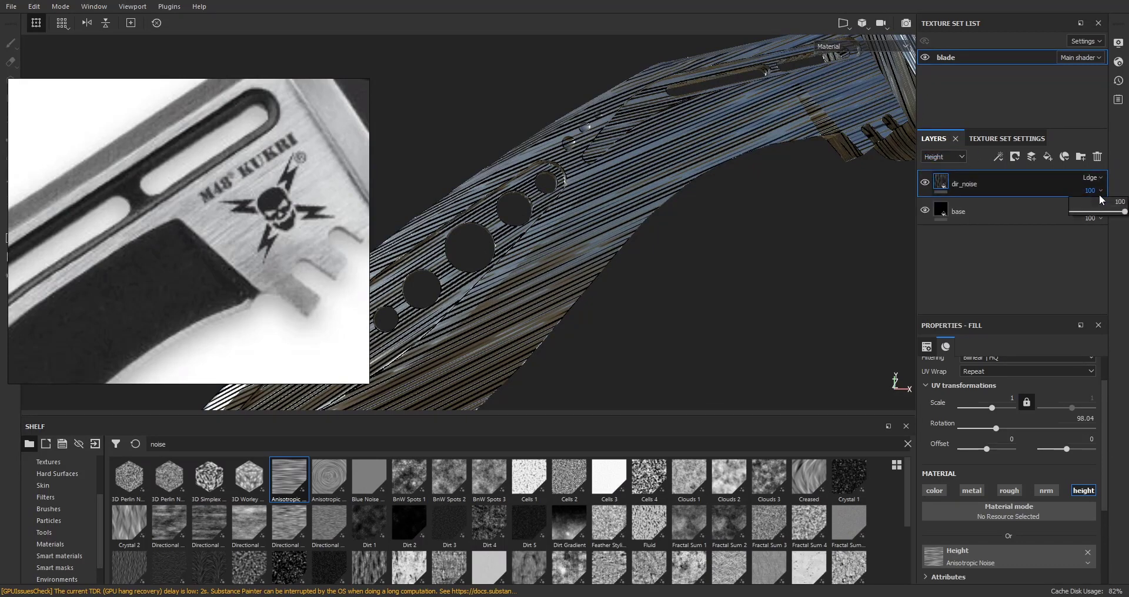
pyautogui.click(1095, 212)
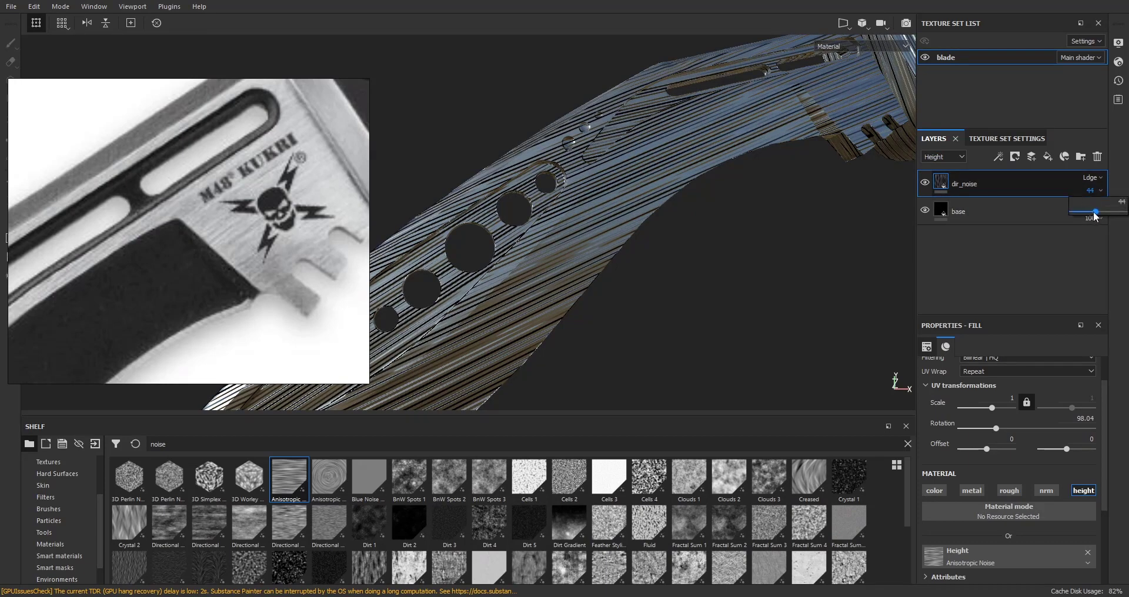
pyautogui.moveTo(1095, 212); pyautogui.dragTo(1077, 208)
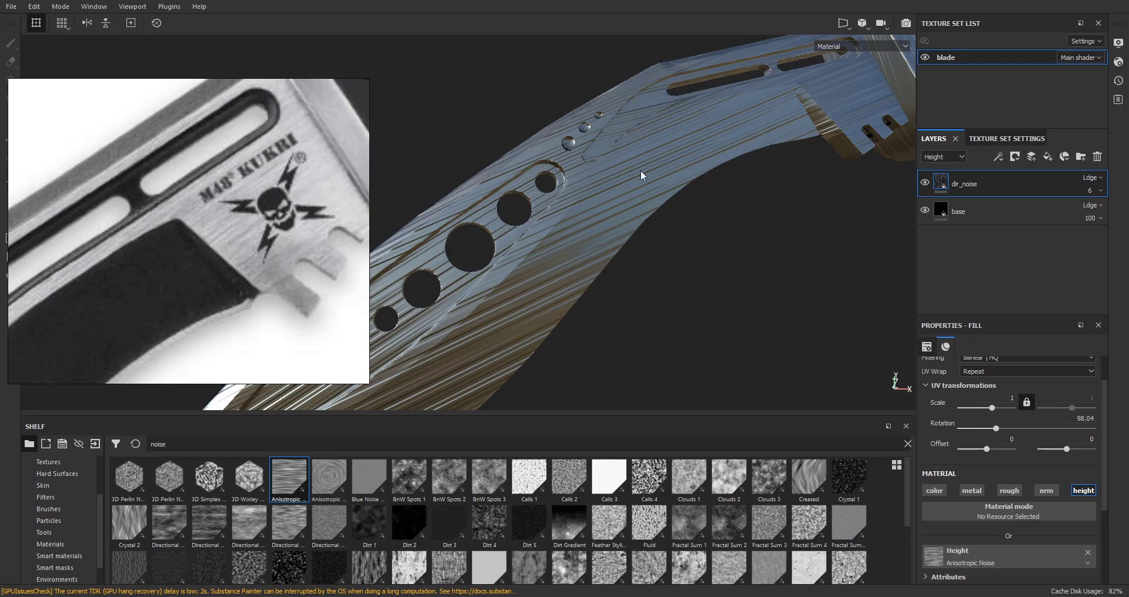
# - Try a UV scale of 5 for the anisotropic noise on the dir_noise layer
pyautogui.scroll(2, 635, 225)
pyautogui.moveTo(687, 192); pyautogui.dragTo(561, 319, button='middle')
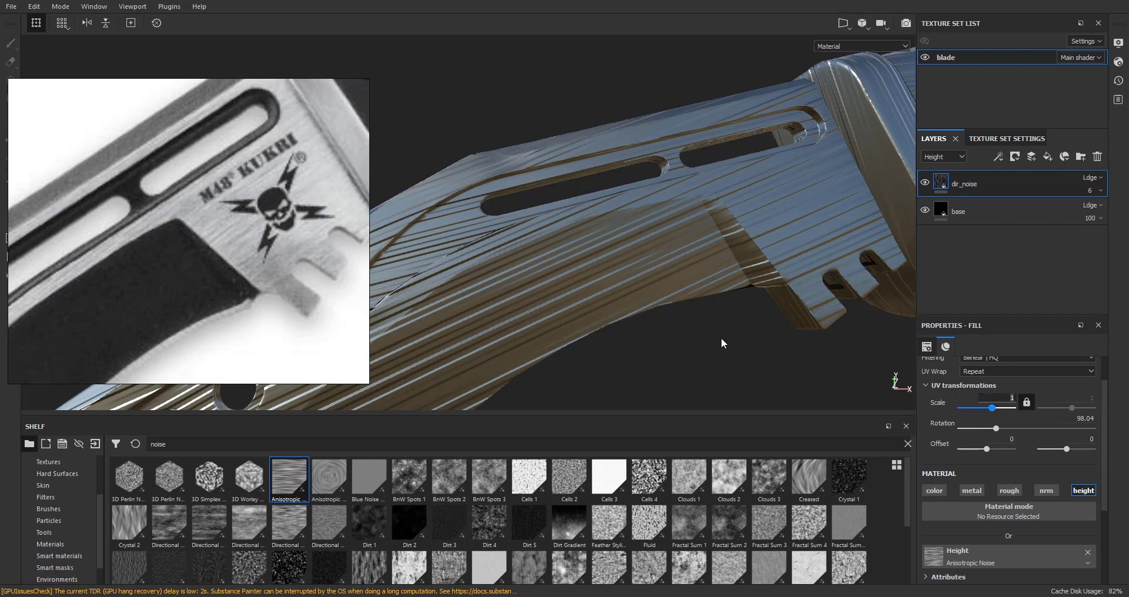
pyautogui.press('Return')
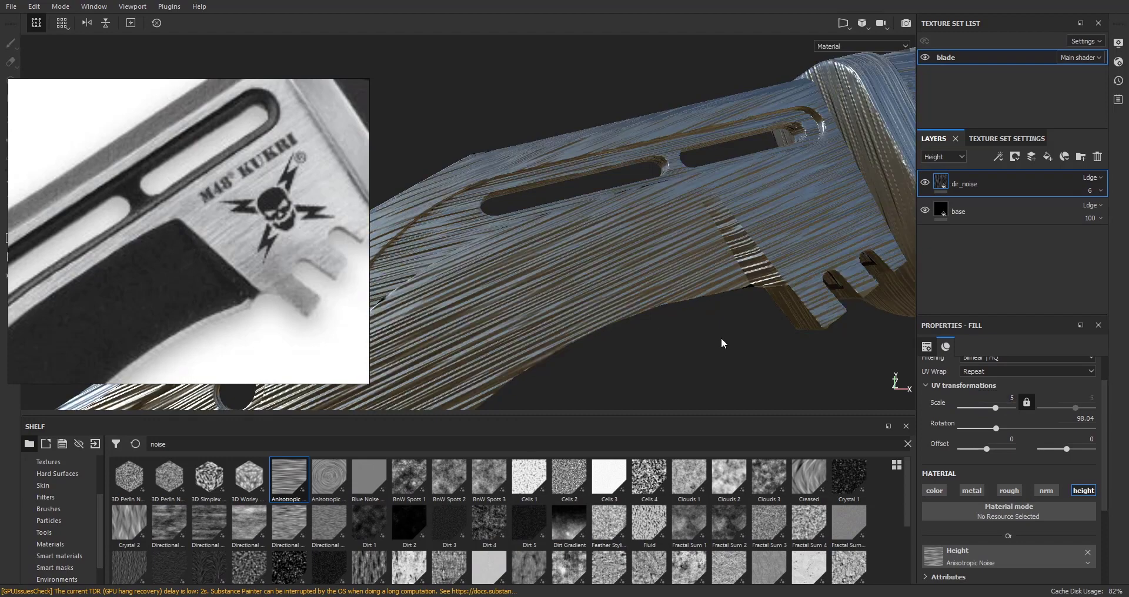
# - Try a finer noise pattern by raising the dir_noise layer's UV scale to 7
pyautogui.keyDown('alt'); pyautogui.moveTo(721, 344); pyautogui.dragTo(694, 268); pyautogui.keyUp('alt')
pyautogui.keyDown('alt'); pyautogui.moveTo(694, 269); pyautogui.dragTo(611, 261, button='middle'); pyautogui.keyUp('alt')
pyautogui.keyDown('alt'); pyautogui.moveTo(612, 261); pyautogui.dragTo(664, 274, button='right'); pyautogui.keyUp('alt')
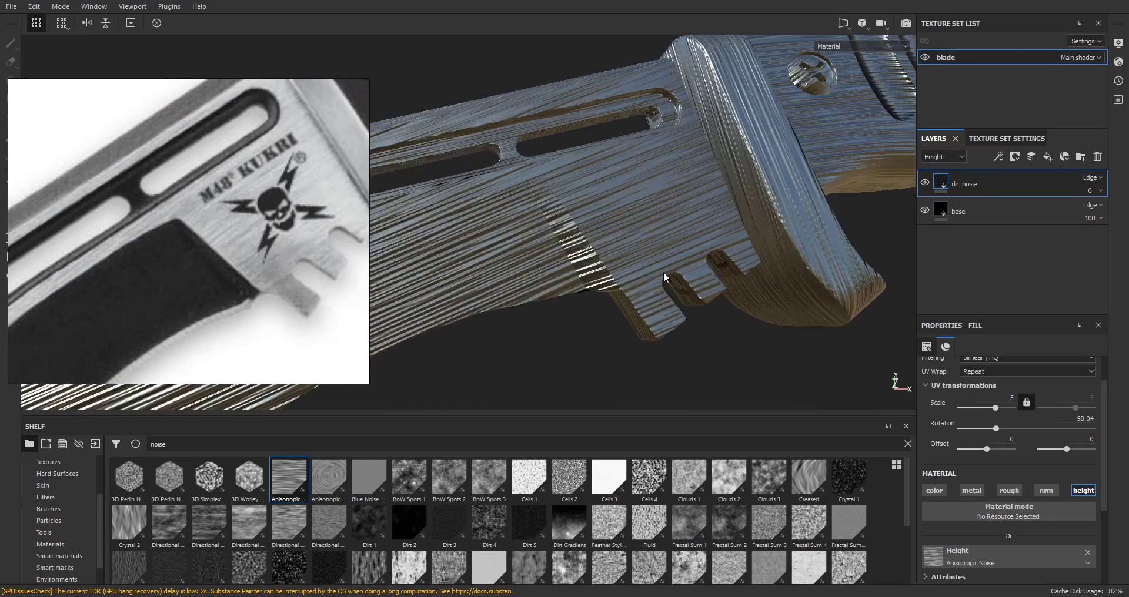
pyautogui.keyDown('alt'); pyautogui.moveTo(665, 274); pyautogui.dragTo(651, 237); pyautogui.keyUp('alt')
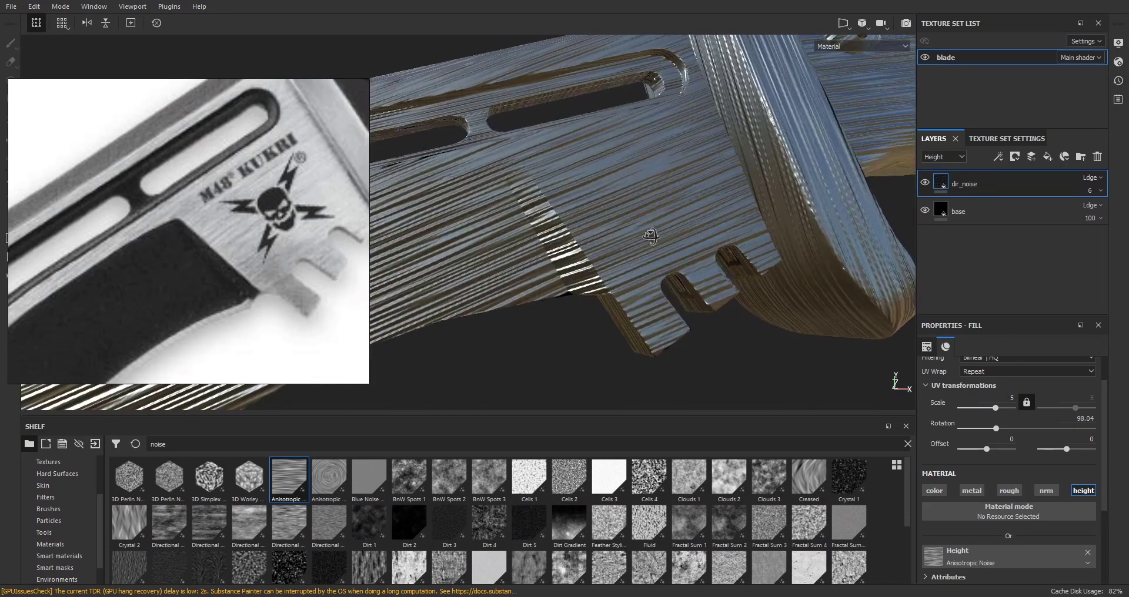
pyautogui.click(1005, 395)
pyautogui.write('7')
pyautogui.press('Return')
# - Try a much denser noise pattern with the dir_noise layer's UV scale at 87
pyautogui.keyDown('alt'); pyautogui.moveTo(756, 323); pyautogui.dragTo(613, 238); pyautogui.keyUp('alt')
pyautogui.scroll(2, 602, 242)
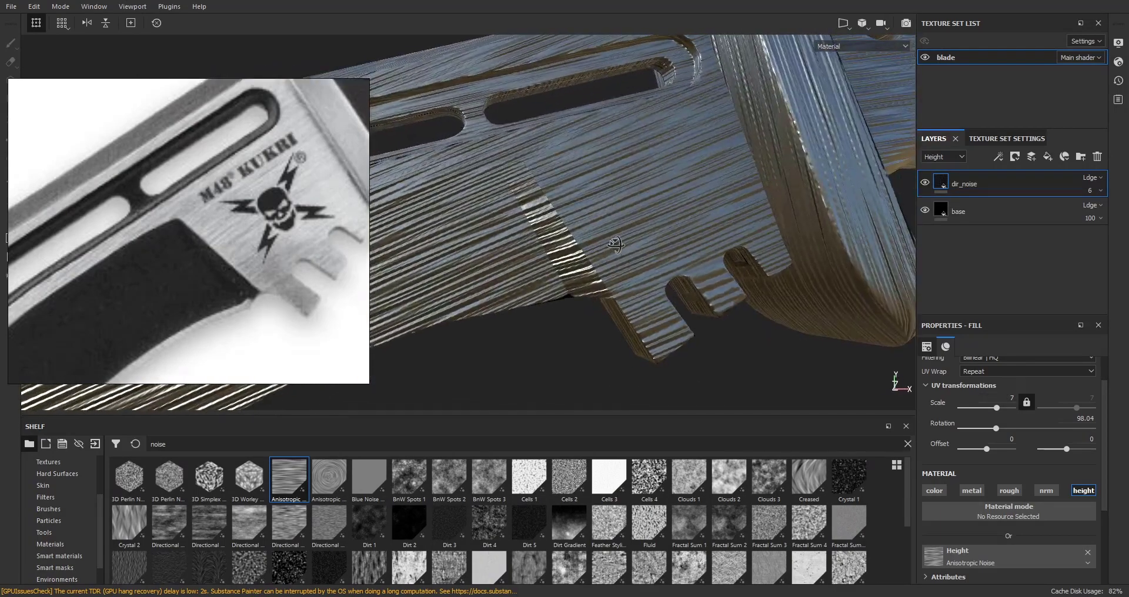
pyautogui.click(1006, 396)
pyautogui.write('87')
pyautogui.press('Return')
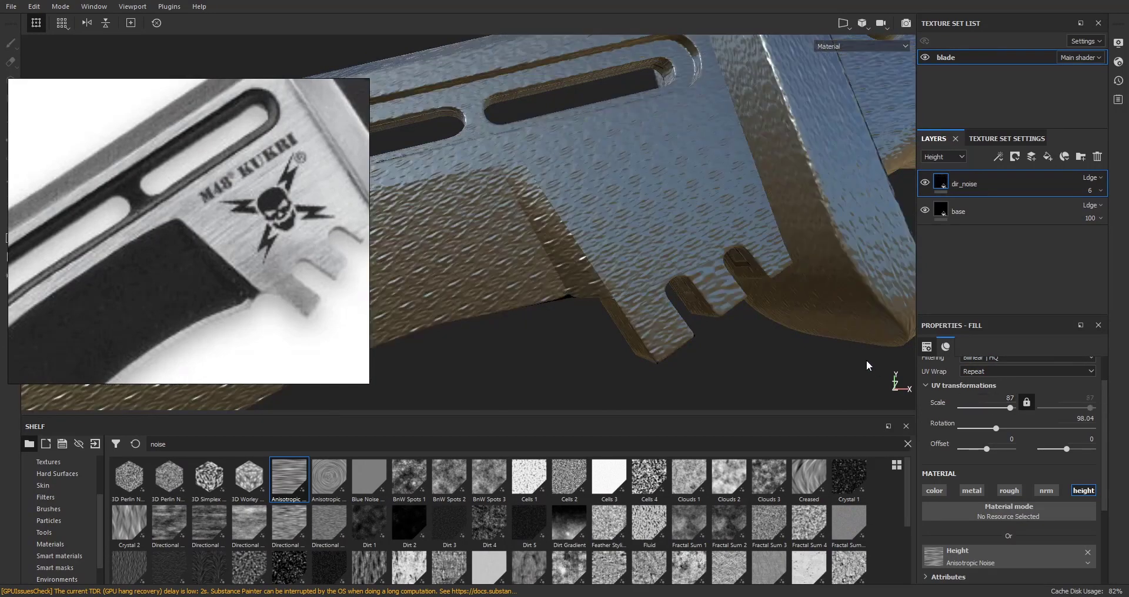
# - Set the dir_noise layer's UV scale to 8
pyautogui.click(998, 407)
pyautogui.click(999, 398)
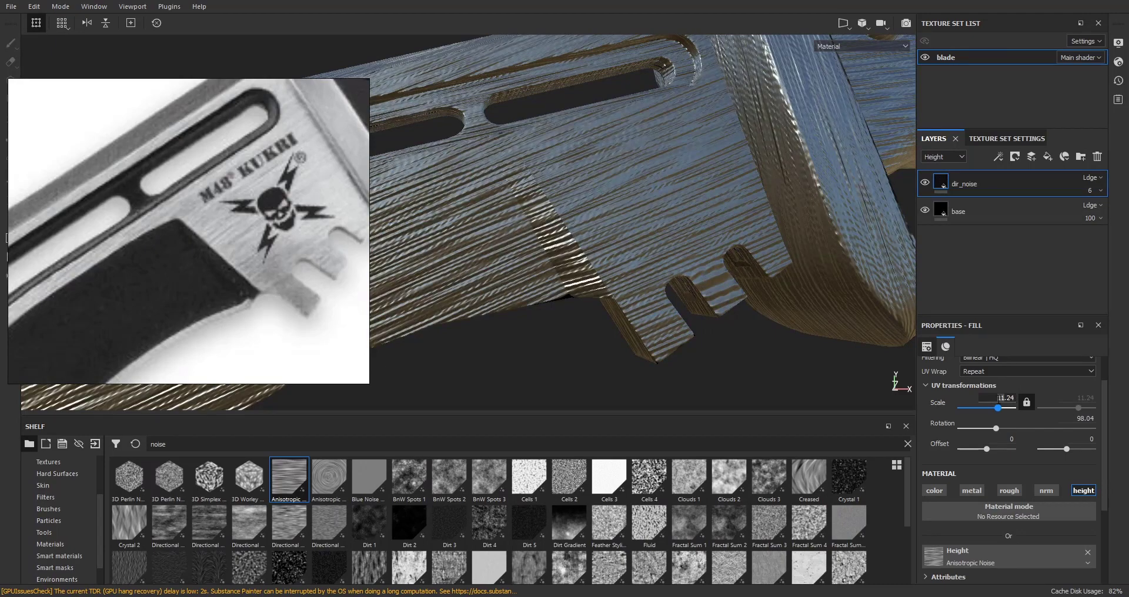
pyautogui.write('8')
pyautogui.press('Return')
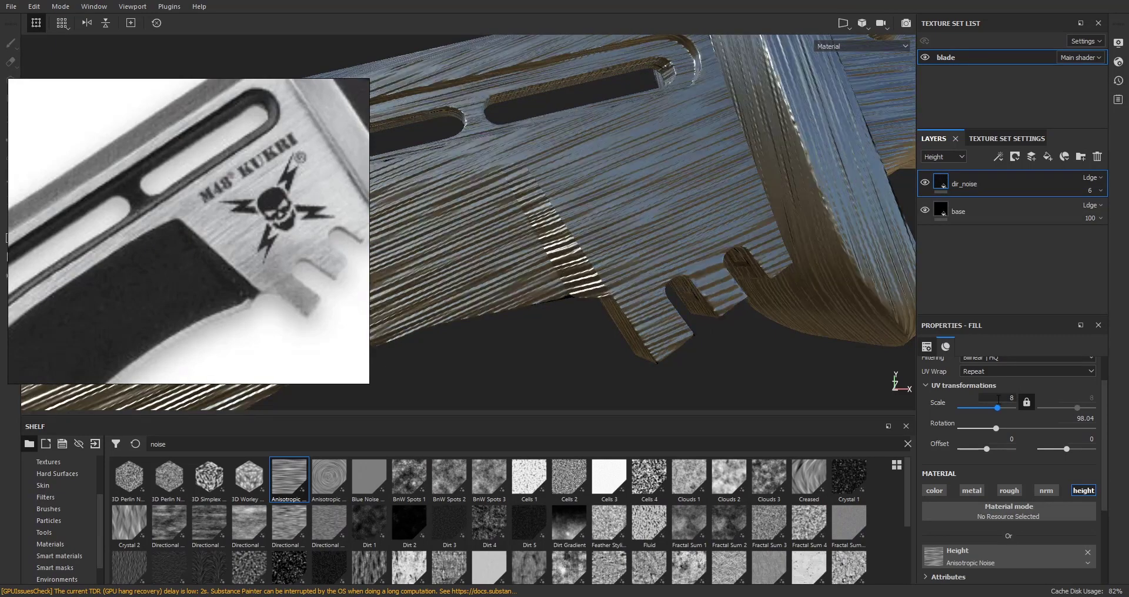
# - Reduce the dir_noise layer's height opacity to 3
pyautogui.scroll(3, 647, 225)
pyautogui.scroll(-3, 648, 227)
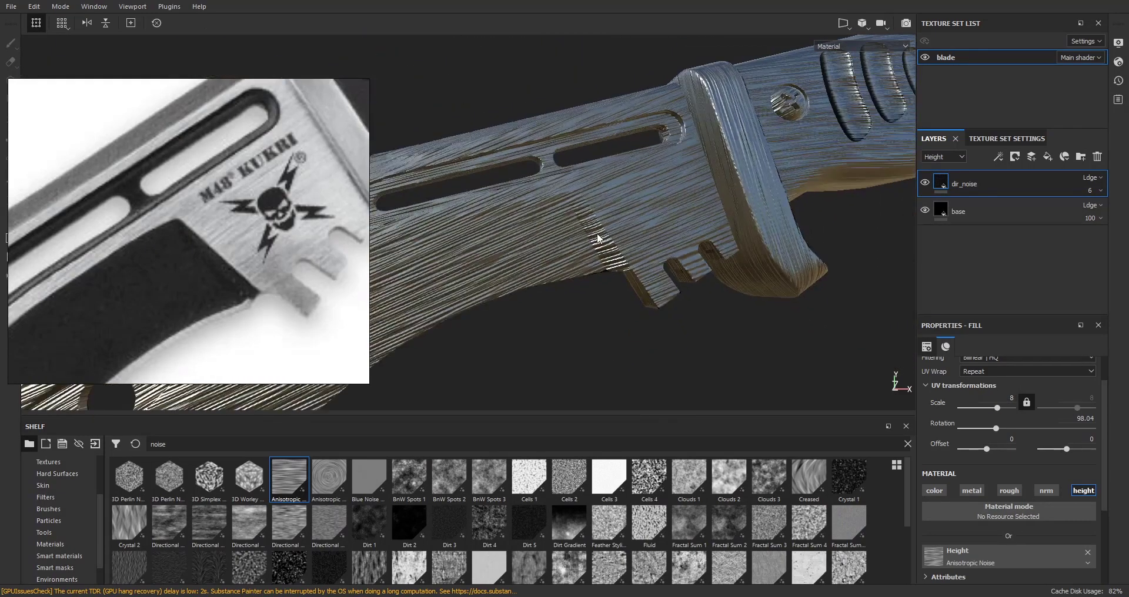
pyautogui.scroll(3, 657, 219)
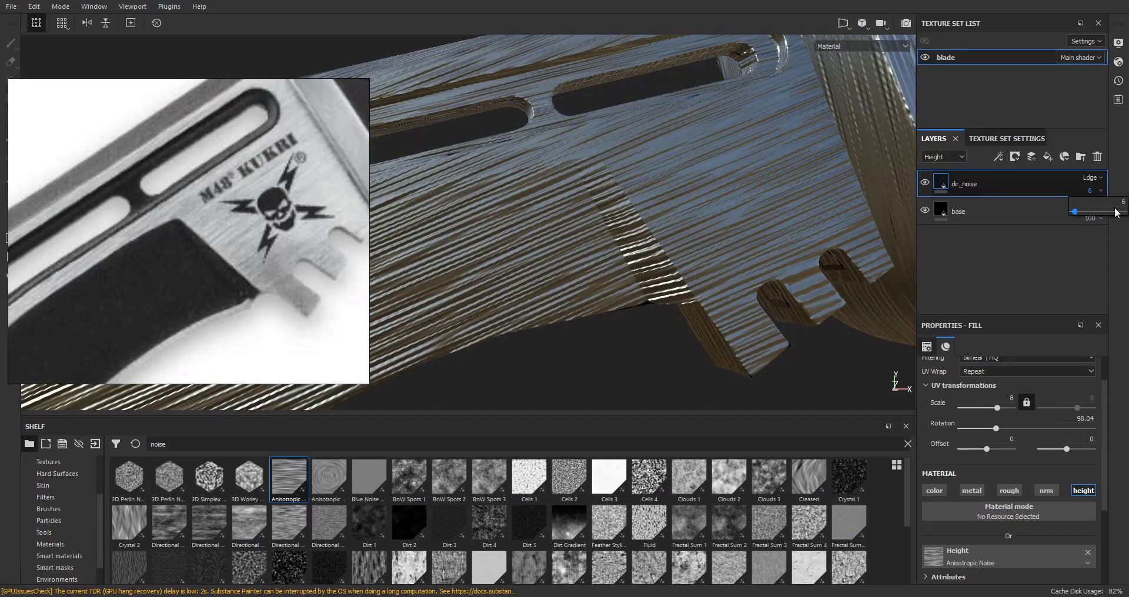
pyautogui.click(1115, 203)
pyautogui.write('3')
pyautogui.press('Return')
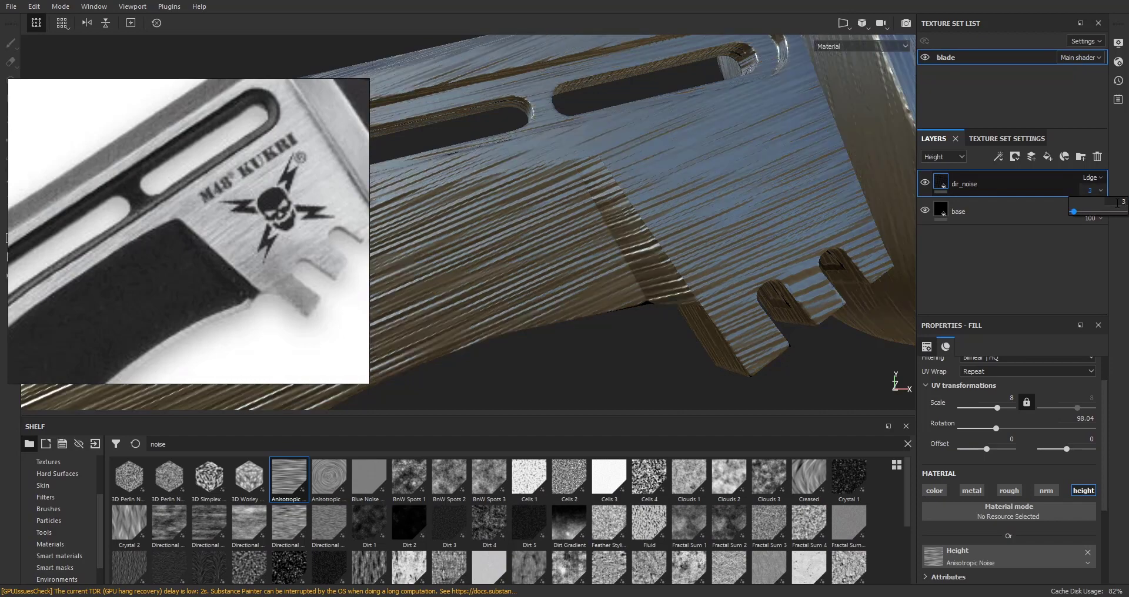
# - Inspect the brushed streaks across the whole kukri and around the guard from several angles
pyautogui.keyDown('alt'); pyautogui.moveTo(683, 266); pyautogui.dragTo(499, 294, button='right'); pyautogui.keyUp('alt')
pyautogui.keyDown('alt'); pyautogui.moveTo(500, 294); pyautogui.dragTo(665, 180, button='middle'); pyautogui.keyUp('alt')
pyautogui.keyDown('alt'); pyautogui.moveTo(665, 180); pyautogui.dragTo(485, 355, button='right'); pyautogui.keyUp('alt')
pyautogui.keyDown('alt'); pyautogui.moveTo(485, 356); pyautogui.dragTo(586, 320, button='middle'); pyautogui.keyUp('alt')
pyautogui.keyDown('alt'); pyautogui.moveTo(586, 319); pyautogui.dragTo(586, 288); pyautogui.keyUp('alt')
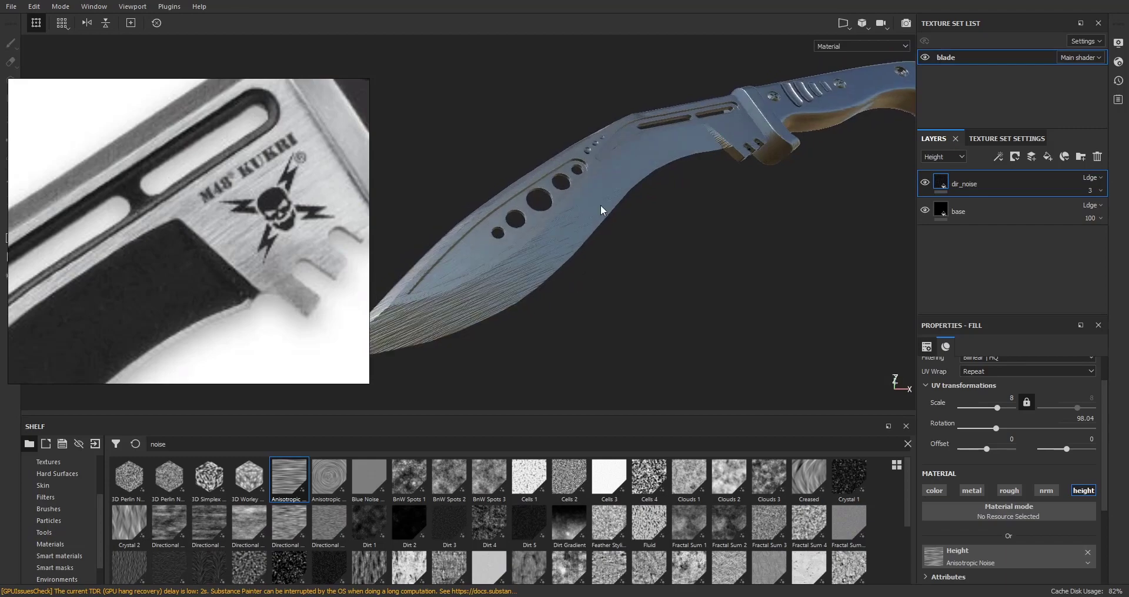
pyautogui.keyDown('alt'); pyautogui.moveTo(601, 204); pyautogui.dragTo(620, 164, button='right'); pyautogui.keyUp('alt')
pyautogui.keyDown('alt'); pyautogui.moveTo(620, 165); pyautogui.dragTo(608, 263); pyautogui.keyUp('alt')
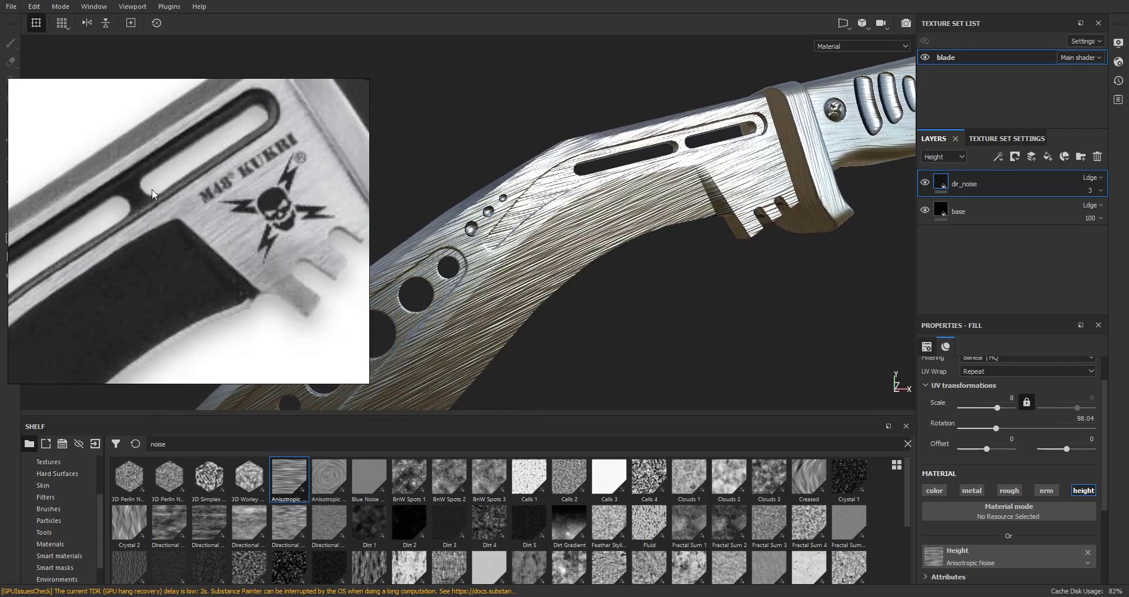
# - Compare the model's brushed-metal streaks with the grain direction and finish of the blade in the reference photo
pyautogui.scroll(-2, 158, 194)
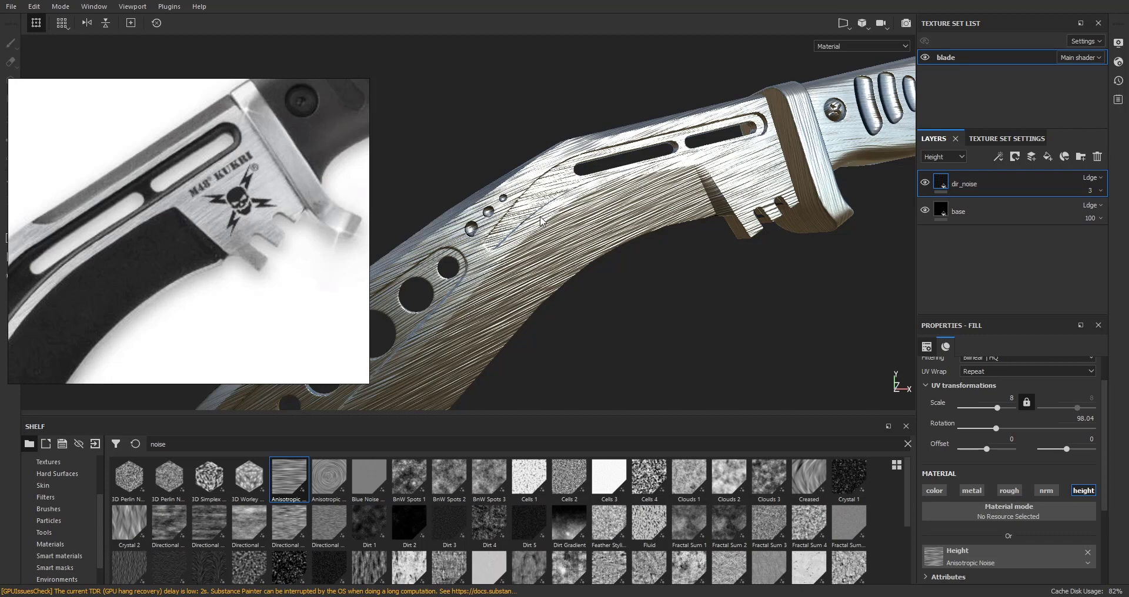
pyautogui.scroll(-2, 540, 219)
pyautogui.scroll(5, 540, 219)
pyautogui.keyDown('alt'); pyautogui.moveTo(527, 210); pyautogui.dragTo(535, 206); pyautogui.keyUp('alt')
pyautogui.keyDown('alt'); pyautogui.moveTo(523, 209); pyautogui.dragTo(590, 190, button='middle'); pyautogui.keyUp('alt')
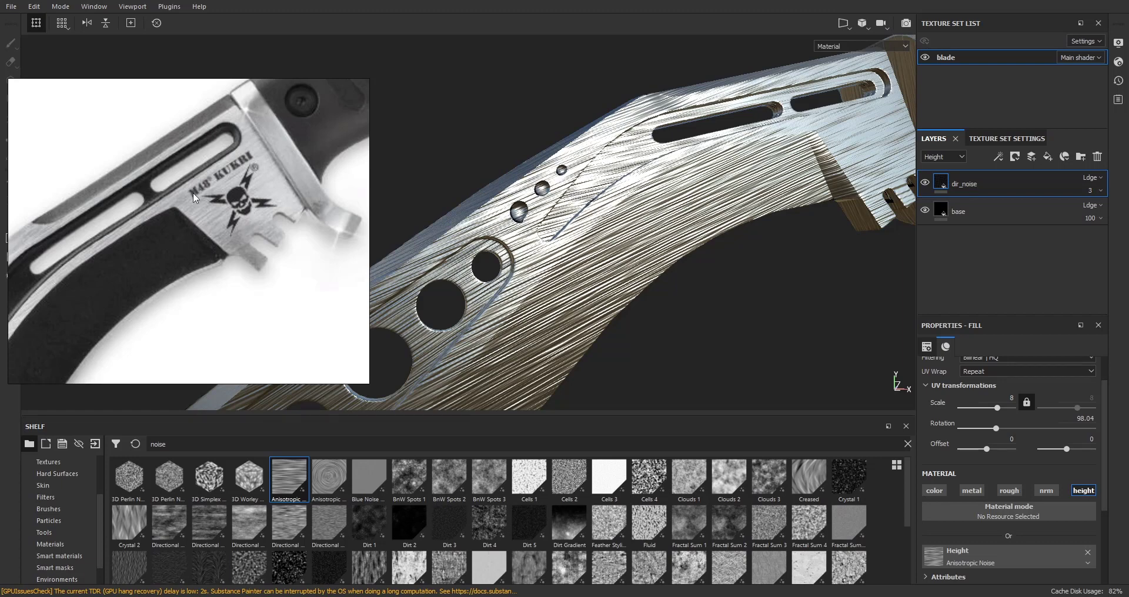
pyautogui.scroll(-5, 160, 200)
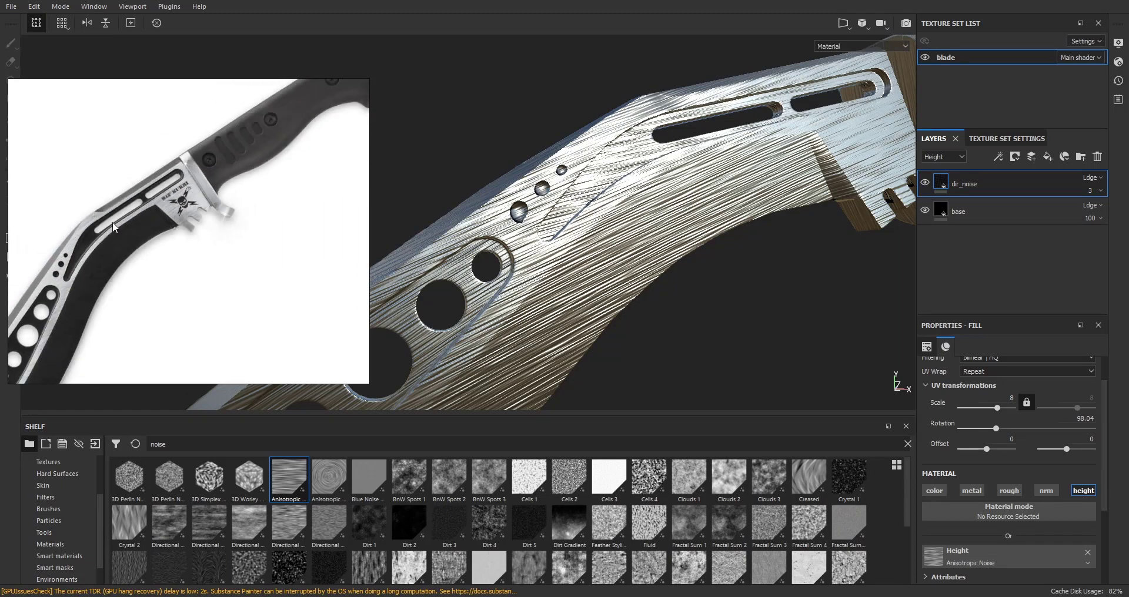
pyautogui.scroll(5, 179, 197)
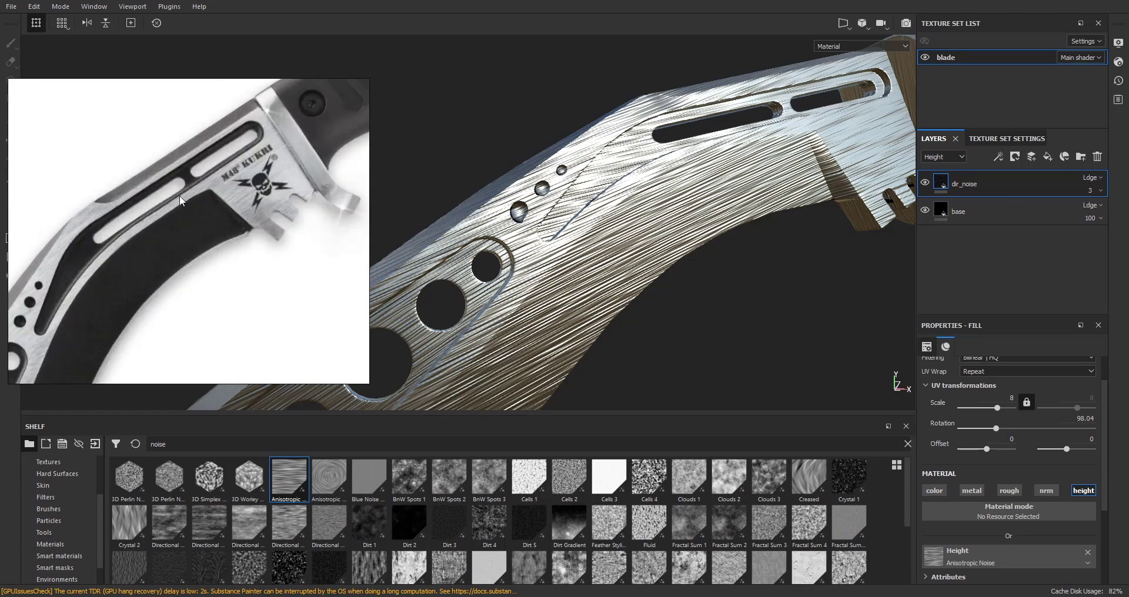
pyautogui.scroll(3, 588, 234)
pyautogui.scroll(-5, 588, 234)
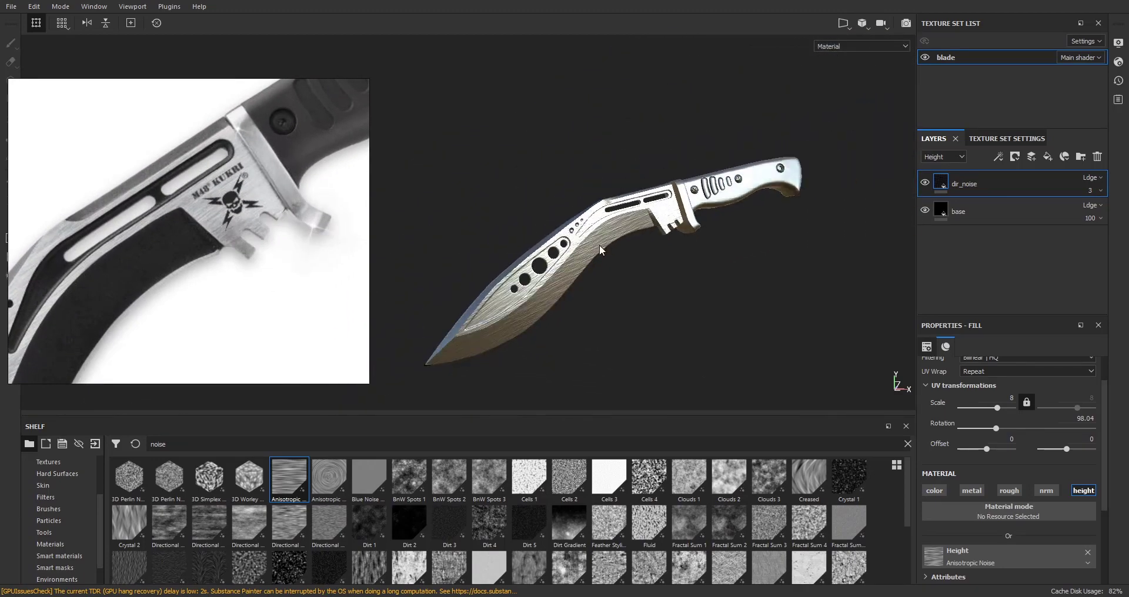
pyautogui.scroll(6, 582, 236)
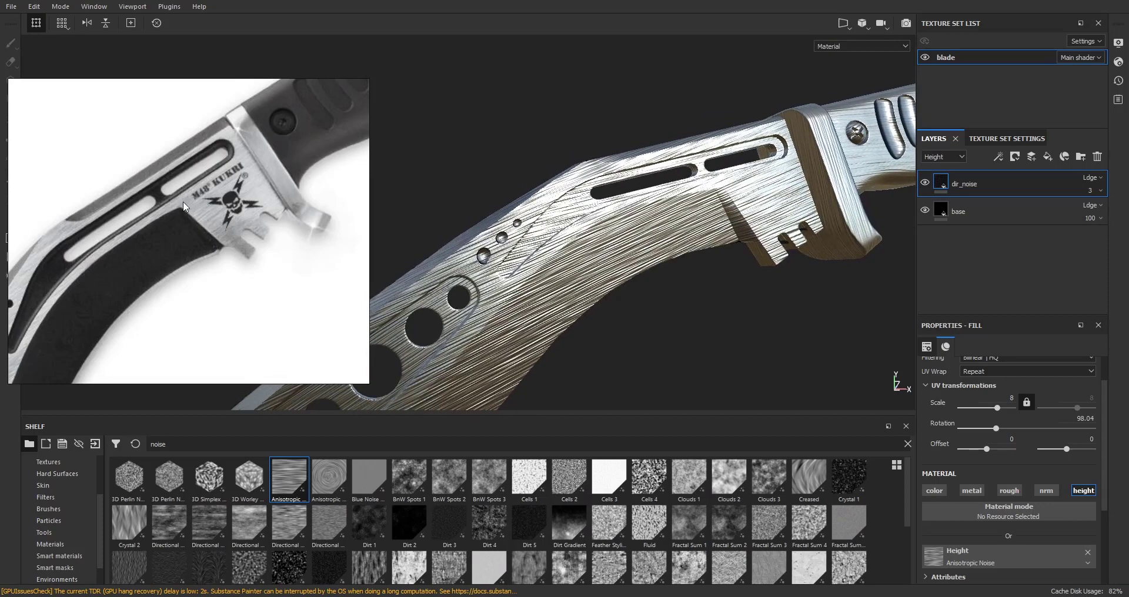
pyautogui.scroll(-2, 147, 197)
pyautogui.moveTo(143, 209); pyautogui.dragTo(235, 155, button='middle')
pyautogui.scroll(4, 181, 190)
pyautogui.moveTo(181, 189); pyautogui.dragTo(139, 280, button='middle')
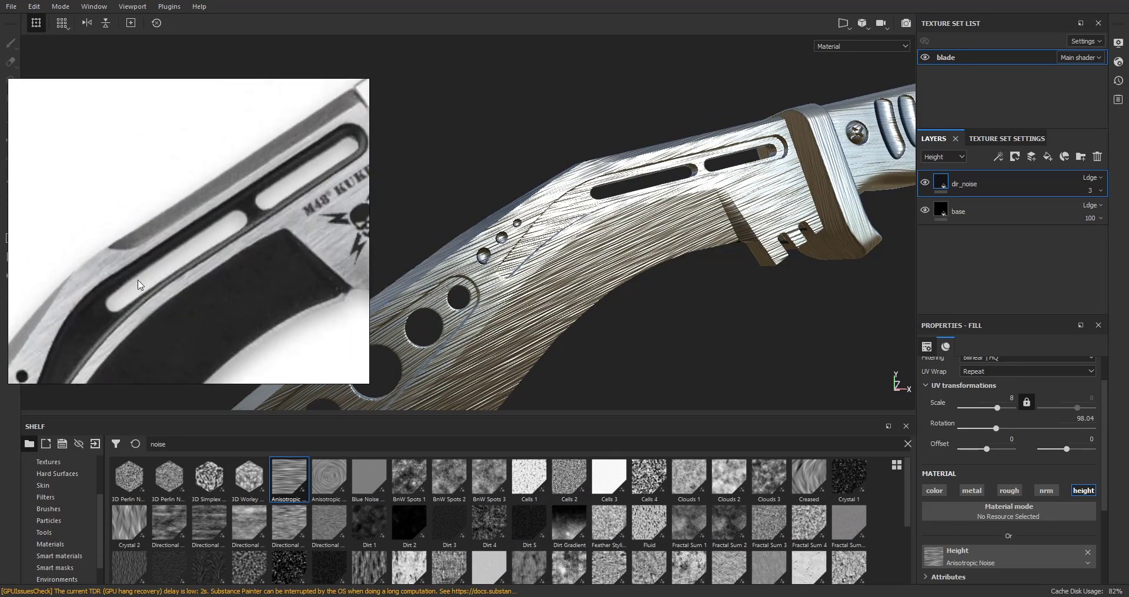
pyautogui.moveTo(312, 134); pyautogui.dragTo(226, 137, button='middle')
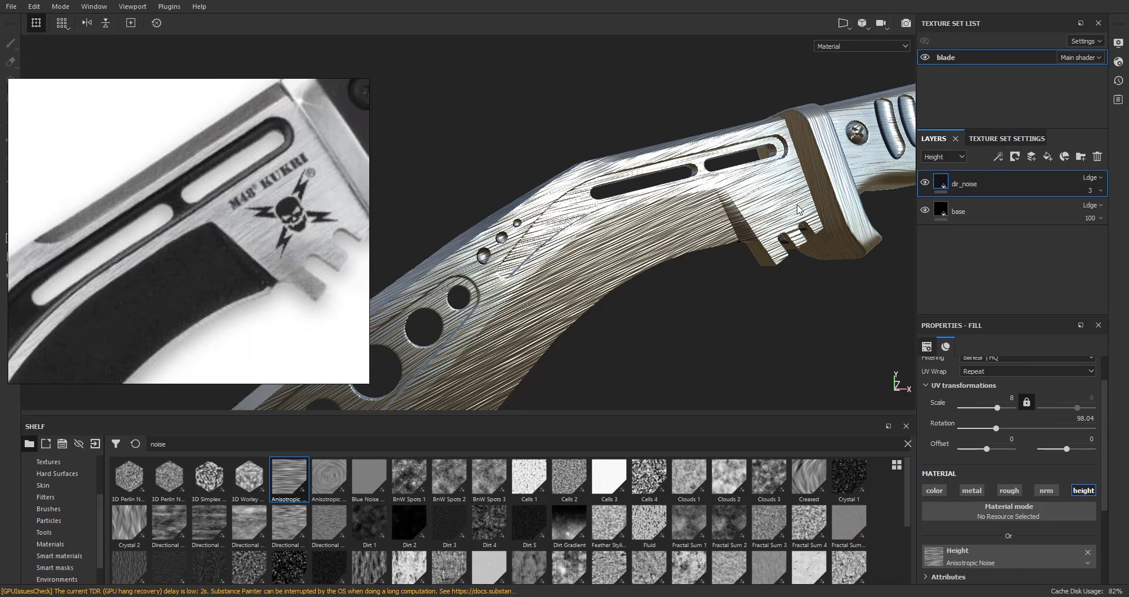
# - Add a fill layer above dir_noise and limit it to the height channel
pyautogui.click(1050, 156)
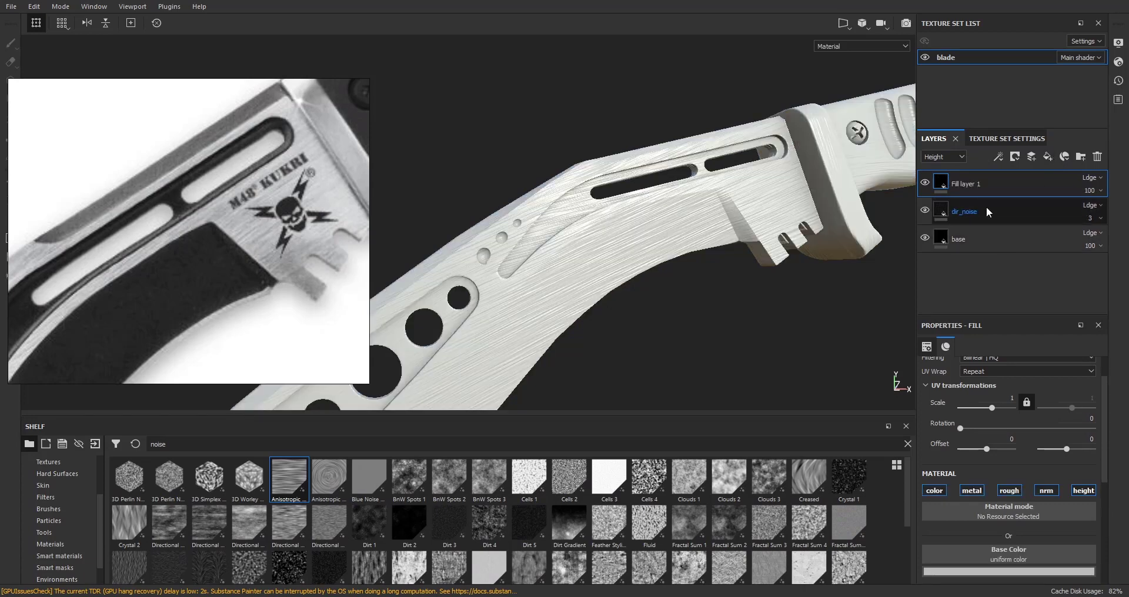
pyautogui.click(1046, 490)
pyautogui.click(1009, 490)
pyautogui.click(971, 490)
pyautogui.click(941, 490)
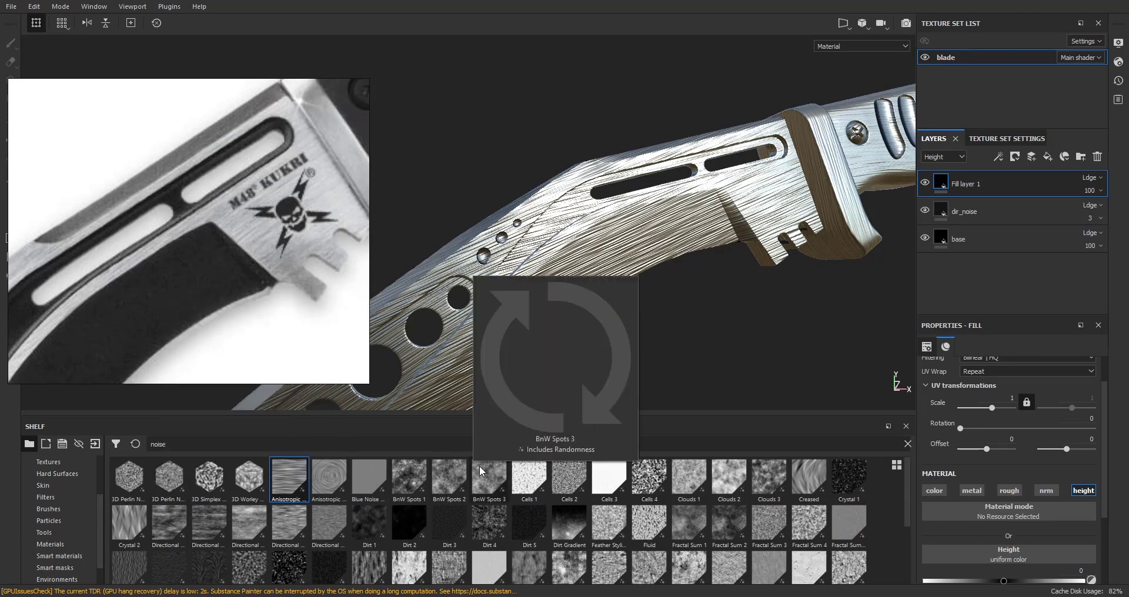
# - Assign the Blue Noise Fast texture to the new fill layer's height
pyautogui.moveTo(426, 468)
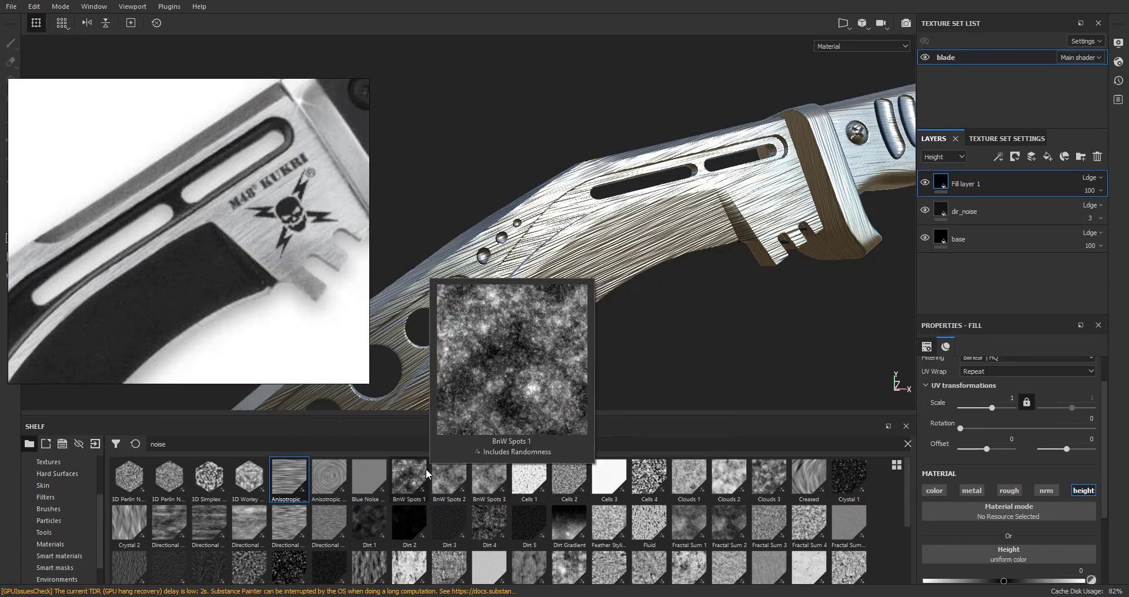
pyautogui.moveTo(379, 471)
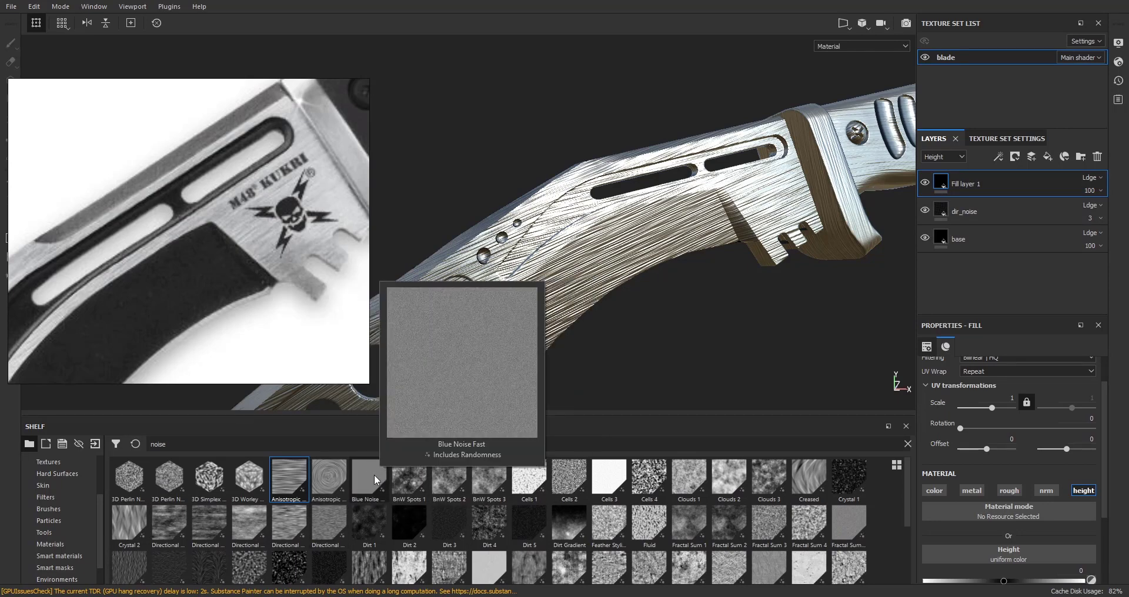
pyautogui.moveTo(374, 475); pyautogui.dragTo(1020, 560)
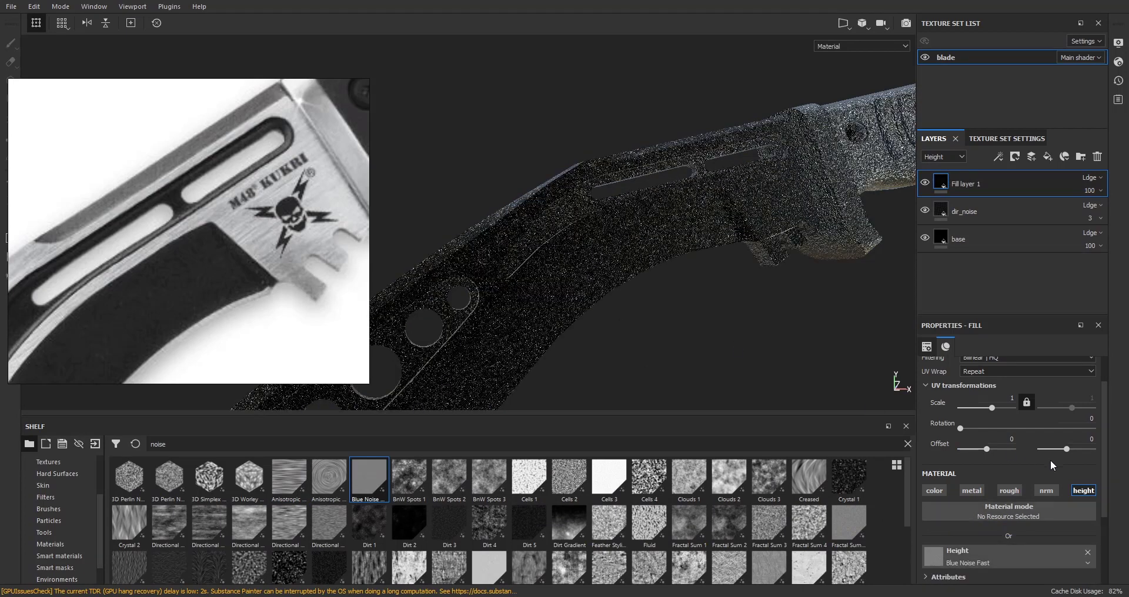
# - Reduce the Blue Noise fill layer's height opacity to 2
pyautogui.click(1090, 192)
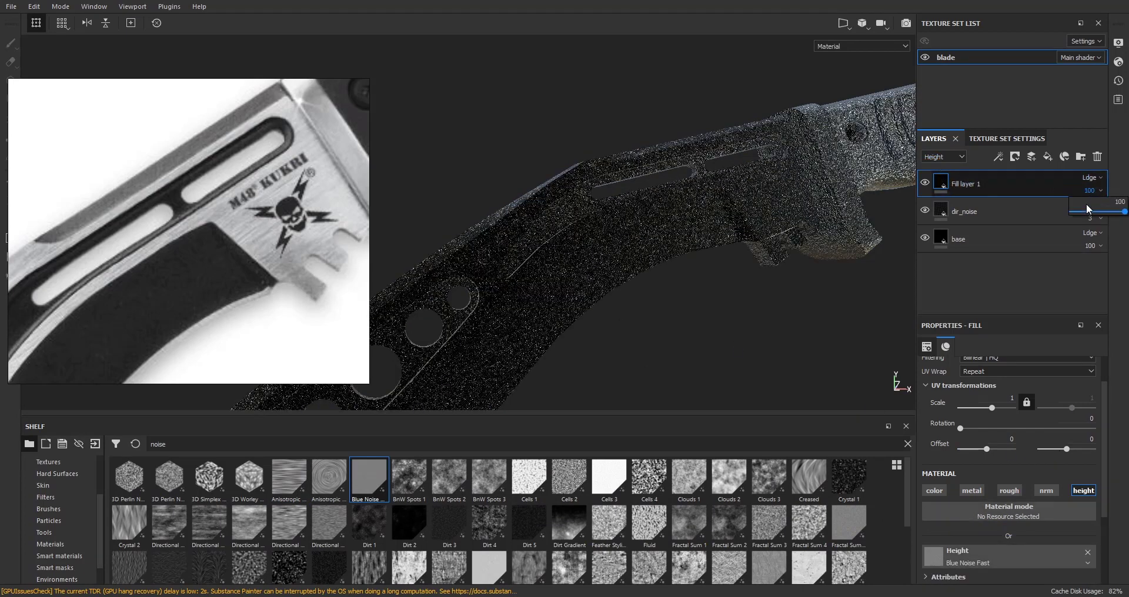
pyautogui.moveTo(1091, 214); pyautogui.dragTo(1075, 216)
pyautogui.scroll(6, 618, 237)
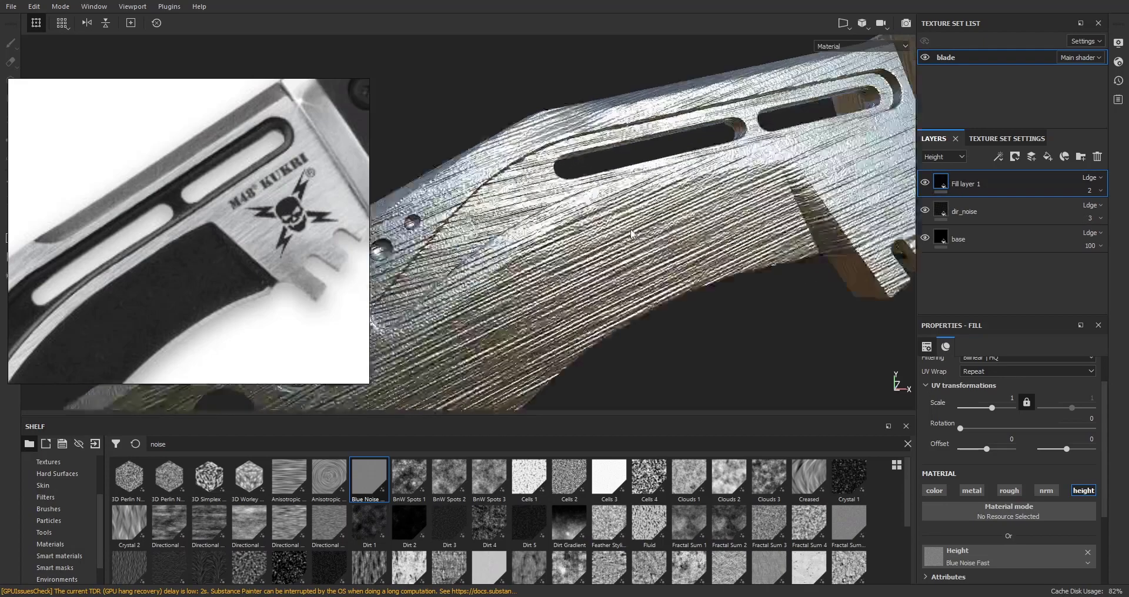
pyautogui.scroll(-4, 618, 237)
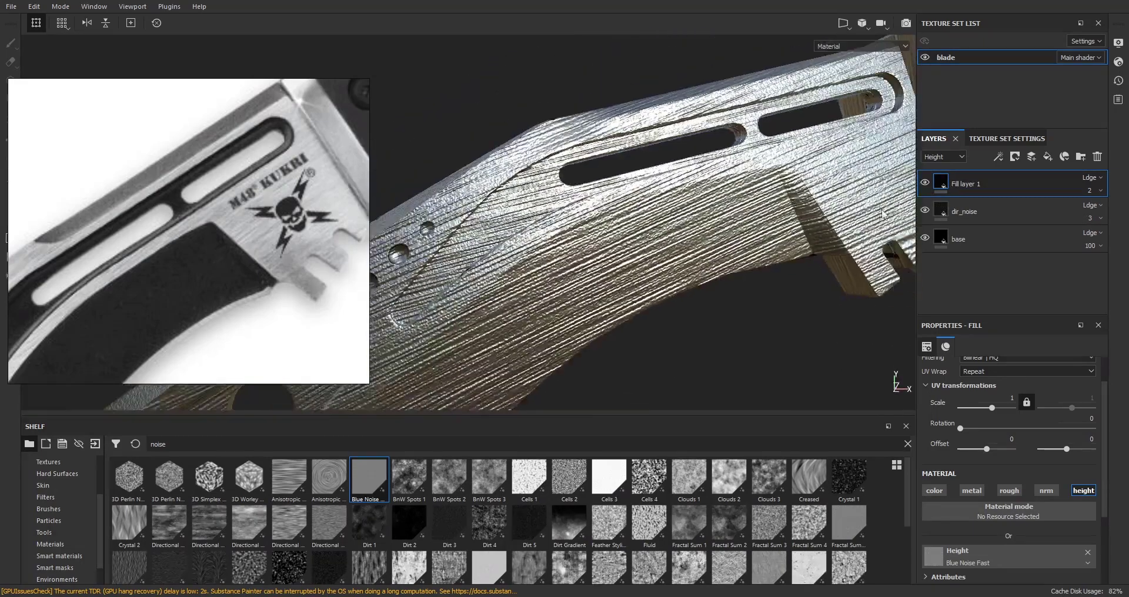
# - Compare the blade surface with the Blue Noise layer hidden and shown, near the slots and along the whole blade
pyautogui.click(928, 183)
pyautogui.click(928, 183)
pyautogui.click(927, 184)
pyautogui.click(928, 184)
pyautogui.scroll(-5, 643, 251)
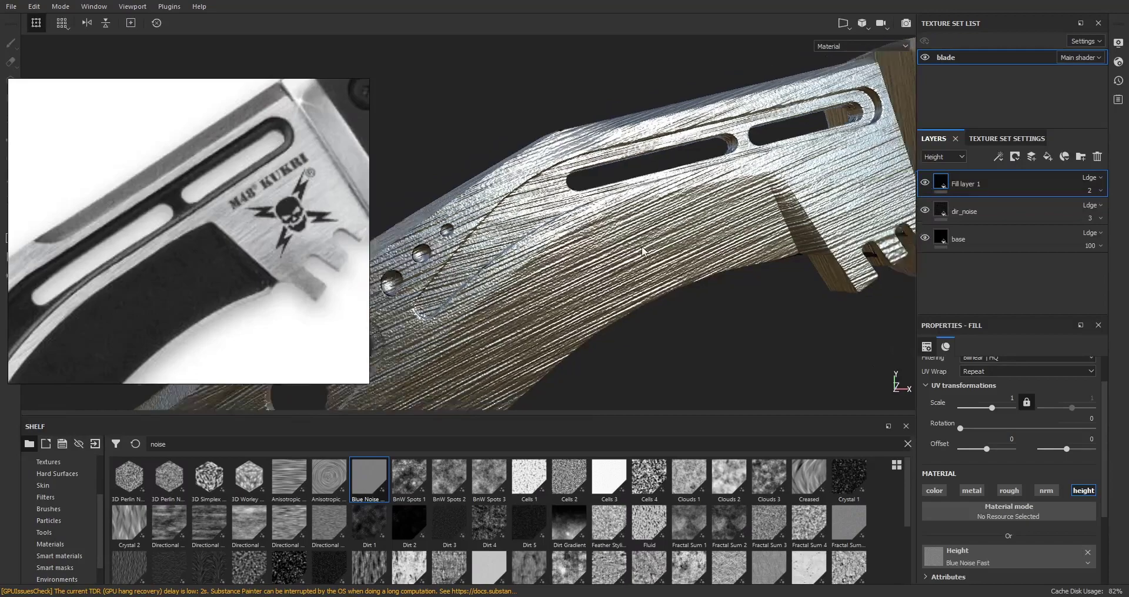
pyautogui.keyDown('alt'); pyautogui.moveTo(625, 297); pyautogui.dragTo(630, 220, button='middle'); pyautogui.keyUp('alt')
pyautogui.keyDown('alt'); pyautogui.moveTo(630, 220); pyautogui.dragTo(628, 194); pyautogui.keyUp('alt')
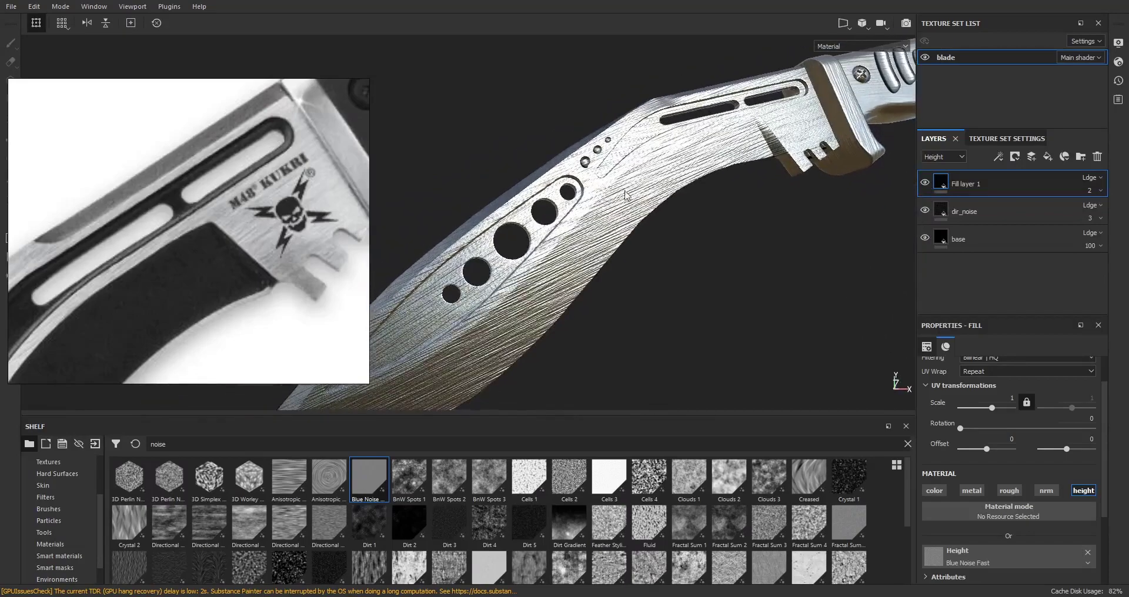
pyautogui.scroll(5, 629, 193)
pyautogui.keyDown('alt'); pyautogui.moveTo(720, 67); pyautogui.dragTo(685, 188, button='middle'); pyautogui.keyUp('alt')
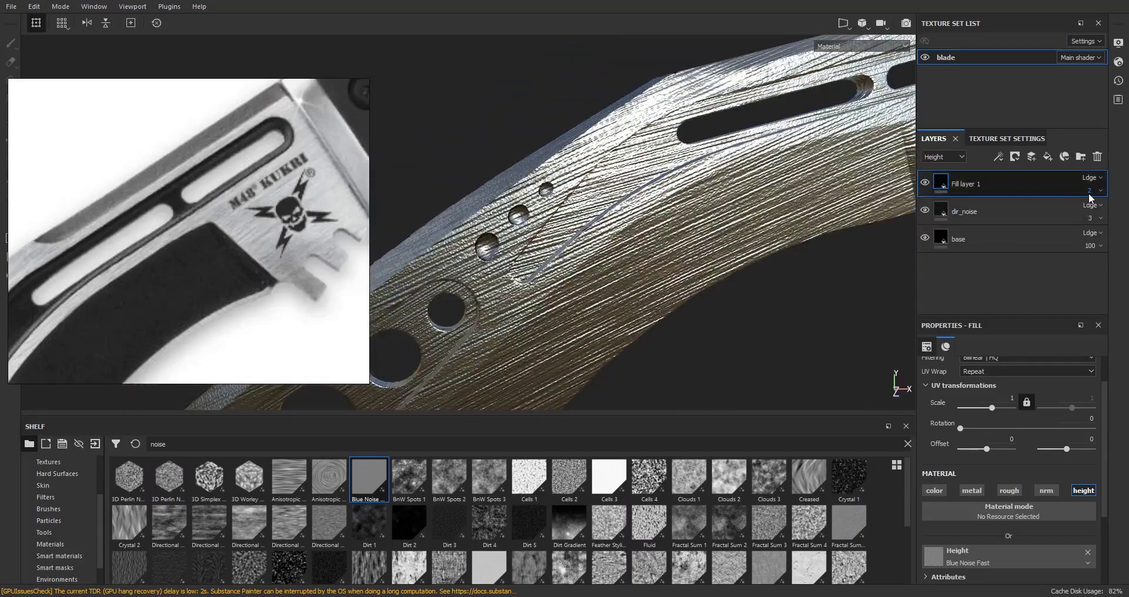
# - Set the Blue Noise fill layer's height opacity to 1
pyautogui.click(1093, 191)
pyautogui.click(1111, 203)
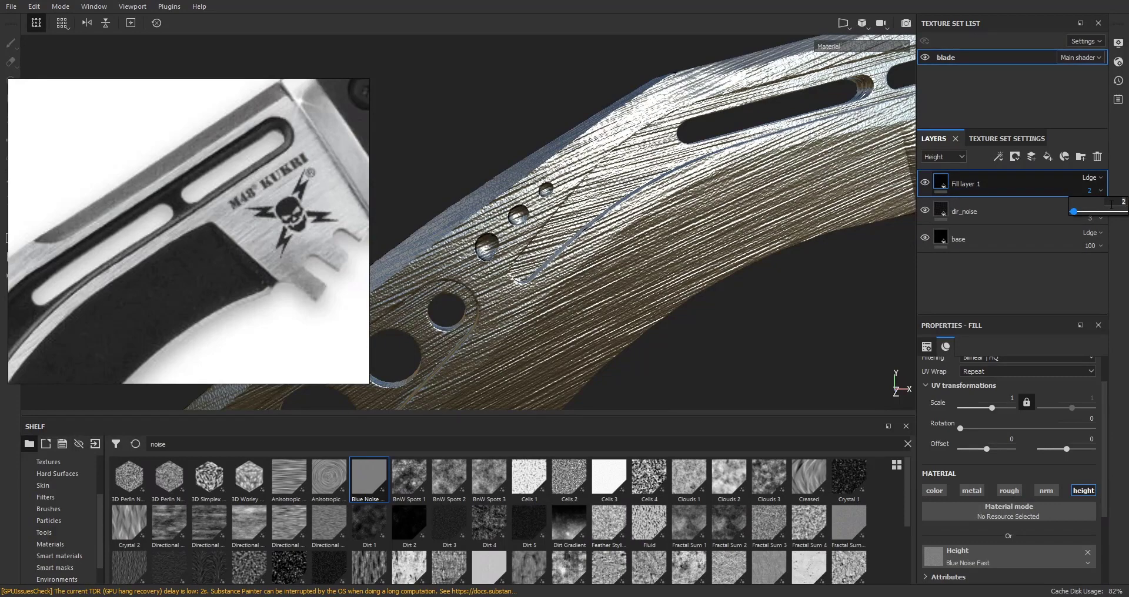
pyautogui.press('Return')
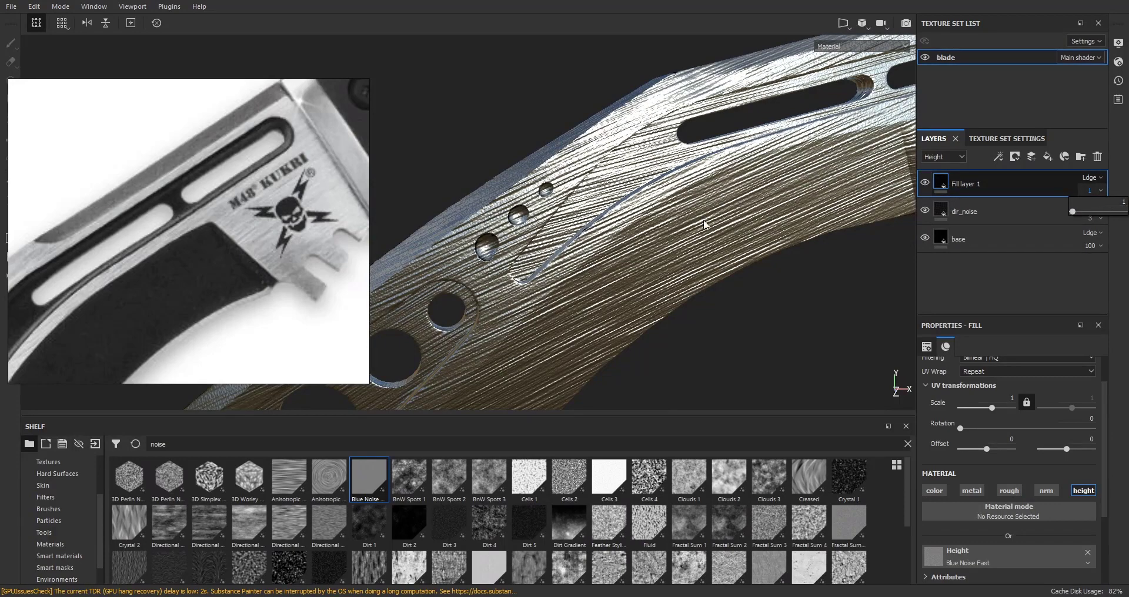
pyautogui.keyDown('alt'); pyautogui.moveTo(703, 220); pyautogui.dragTo(717, 194); pyautogui.keyUp('alt')
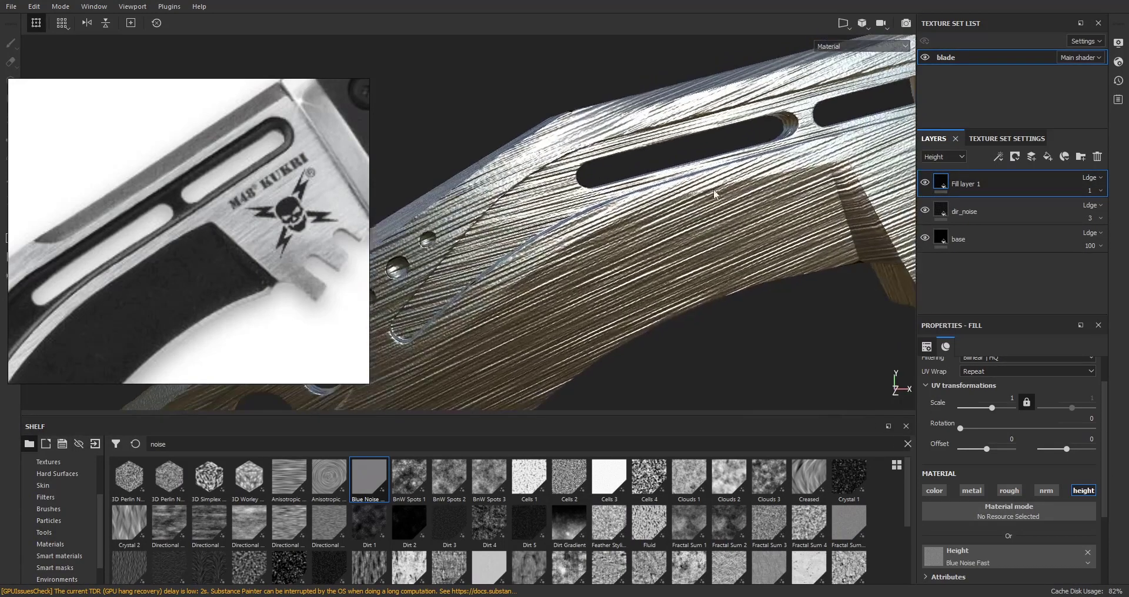
# - Toggle the Blue Noise layer's visibility to judge its fine grain, and examine the blade from farther away
pyautogui.click(927, 183)
pyautogui.click(928, 182)
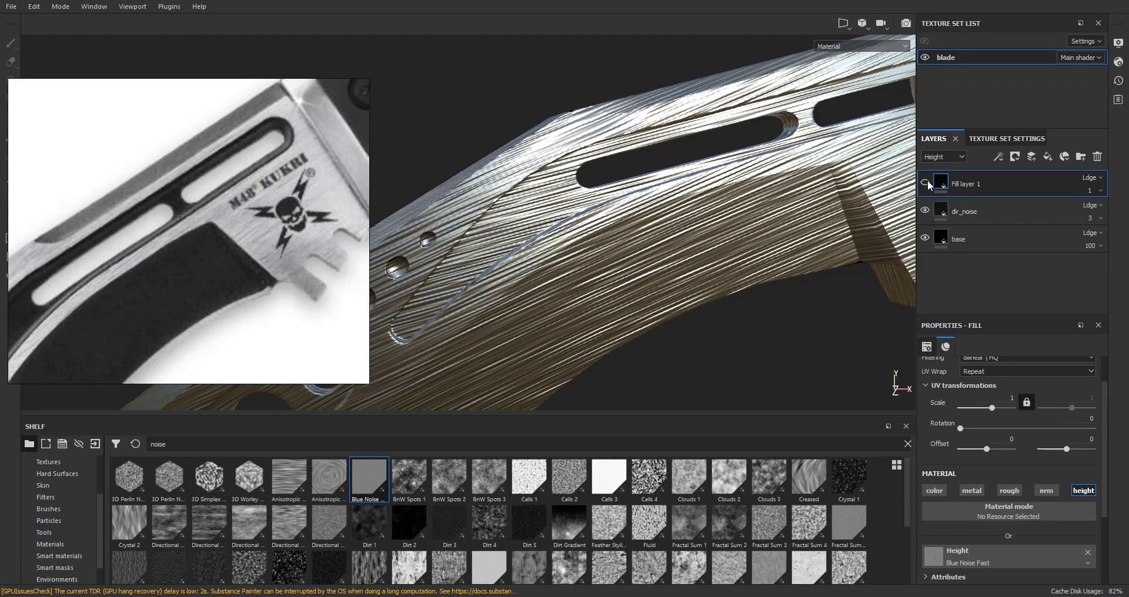
pyautogui.click(927, 183)
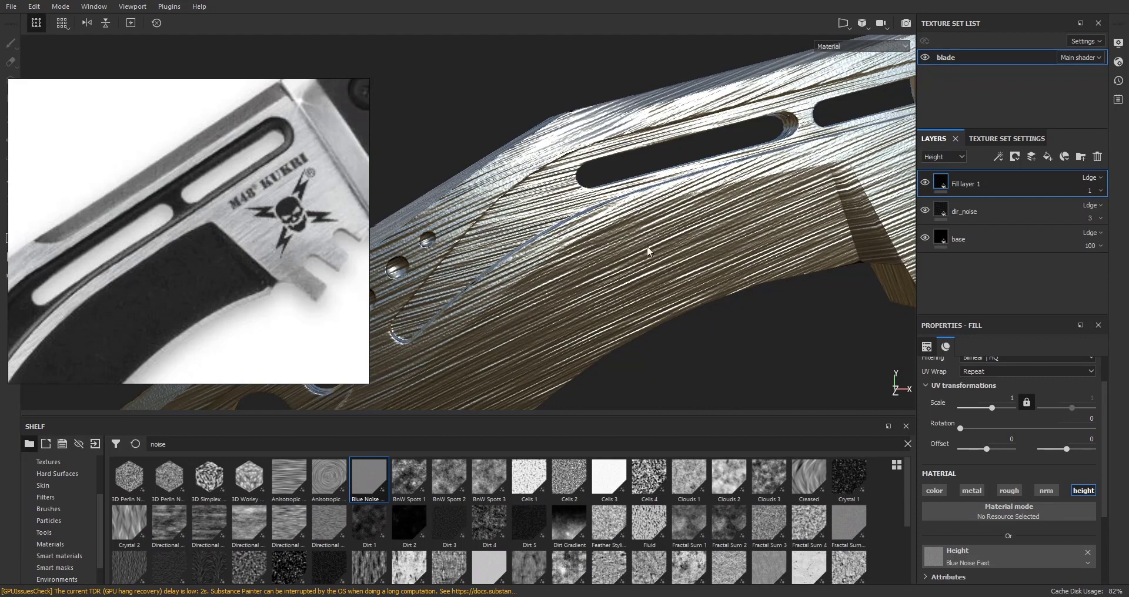
pyautogui.scroll(-4, 648, 251)
pyautogui.scroll(-4, 647, 246)
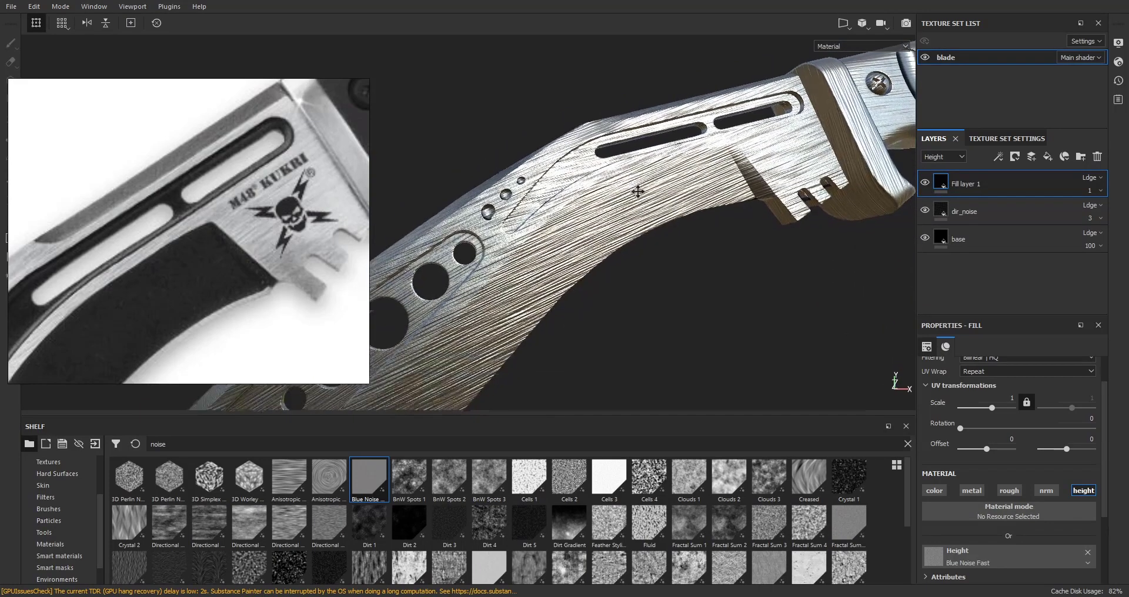
pyautogui.keyDown('alt'); pyautogui.moveTo(646, 247); pyautogui.dragTo(610, 225); pyautogui.keyUp('alt')
pyautogui.scroll(3, 610, 226)
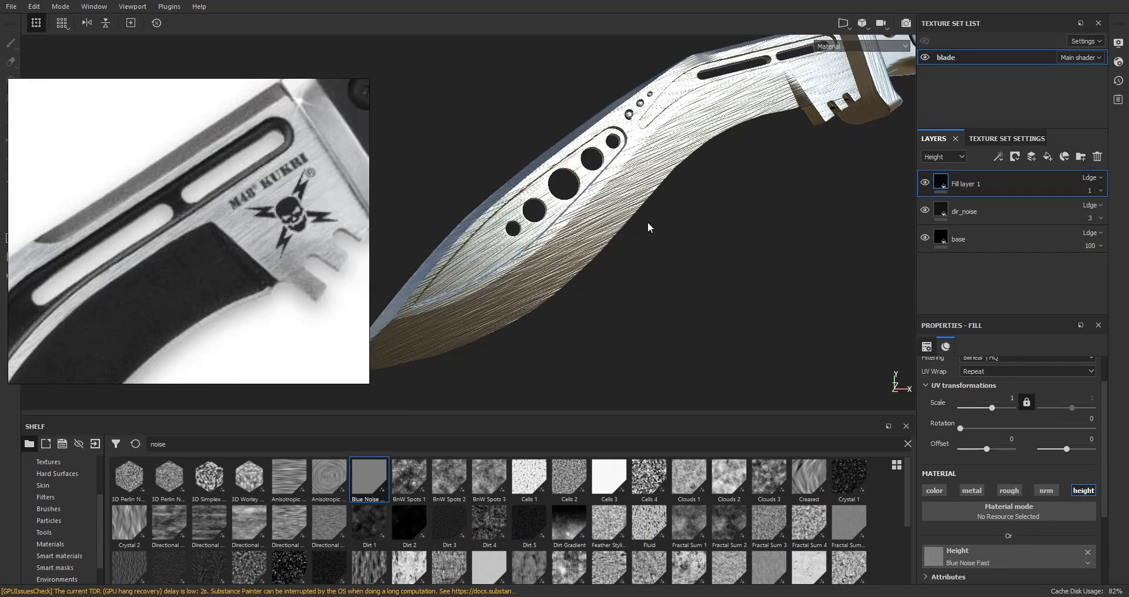
# - Set the dir_noise layer's height opacity to 2 and check the streaks around the slots and guard
pyautogui.click(1095, 221)
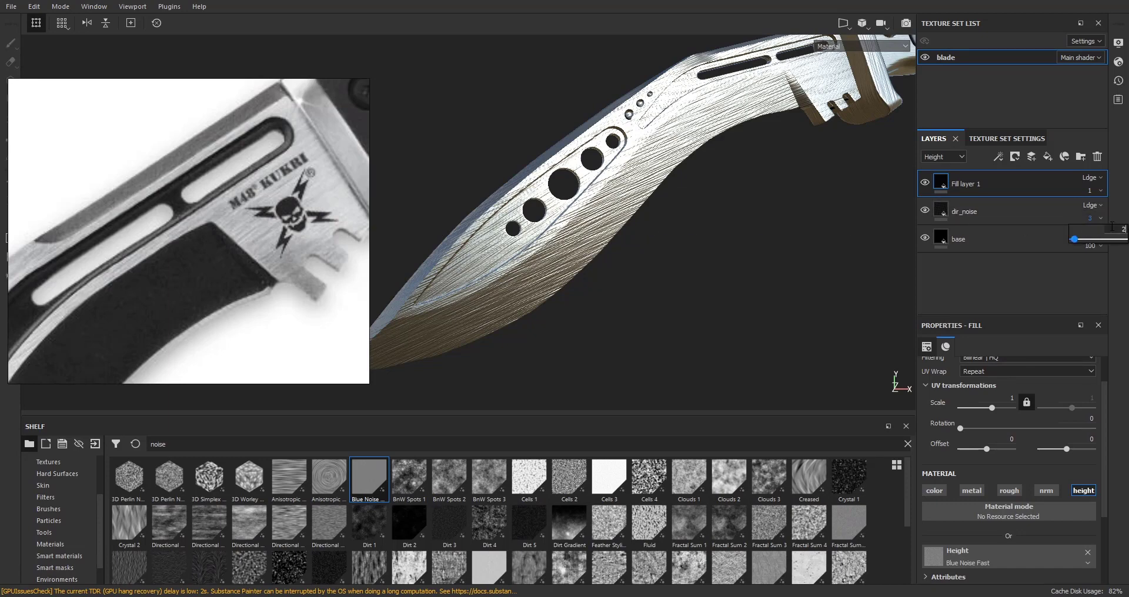
pyautogui.write('2')
pyautogui.press('Return')
pyautogui.keyDown('alt'); pyautogui.moveTo(637, 266); pyautogui.dragTo(594, 244); pyautogui.keyUp('alt')
pyautogui.keyDown('alt'); pyautogui.moveTo(697, 137); pyautogui.dragTo(511, 275, button='middle'); pyautogui.keyUp('alt')
pyautogui.keyDown('alt'); pyautogui.moveTo(510, 275); pyautogui.dragTo(595, 235, button='right'); pyautogui.keyUp('alt')
pyautogui.moveTo(595, 235)
pyautogui.keyDown('alt'); pyautogui.mouseDown()
pyautogui.moveTo(577, 194)
pyautogui.moveTo(615, 242)
pyautogui.mouseUp(); pyautogui.keyUp('alt')
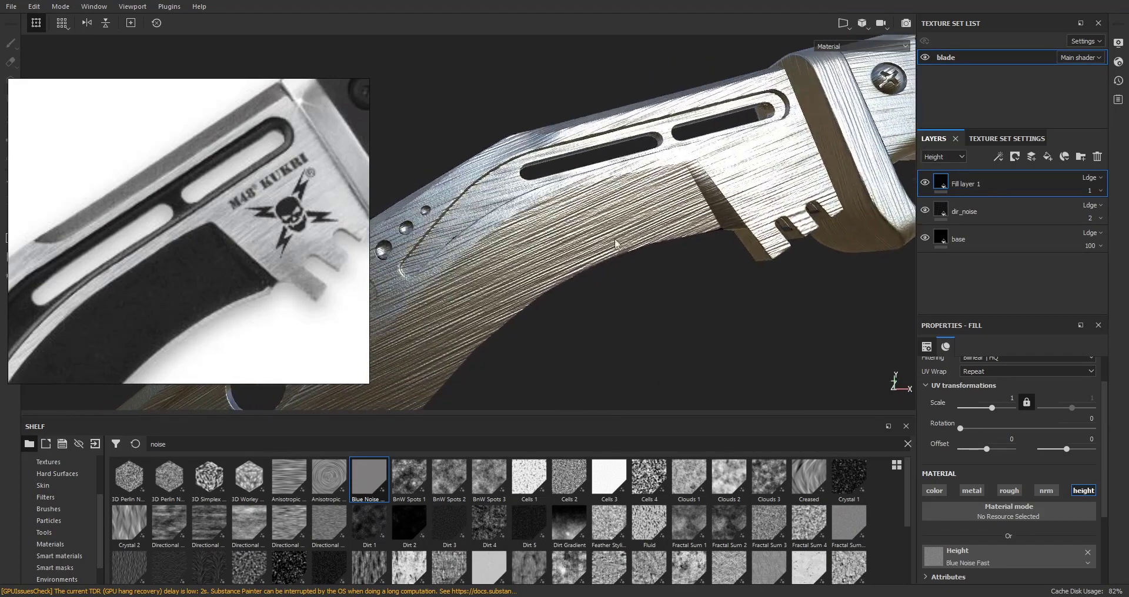
pyautogui.scroll(-1, 608, 238)
pyautogui.keyDown('alt'); pyautogui.moveTo(644, 185); pyautogui.dragTo(640, 218); pyautogui.keyUp('alt')
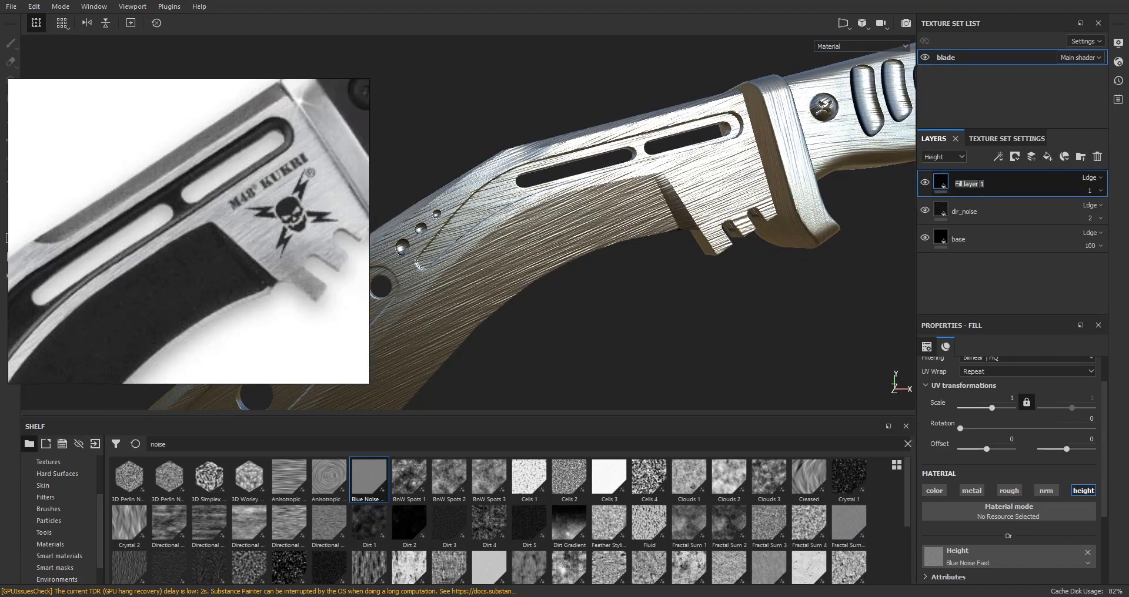
# - Rename the Blue Noise fill layer to noise and add a new fill layer named dirt above it
pyautogui.write('noise')
pyautogui.click(1049, 157)
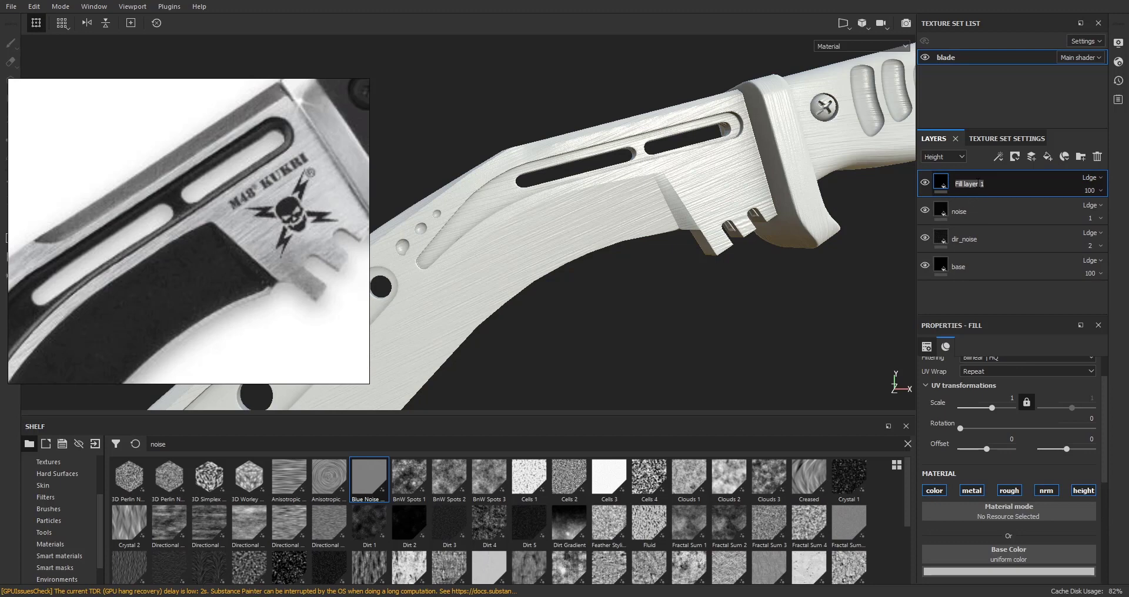
pyautogui.write('dirt')
pyautogui.press('Return')
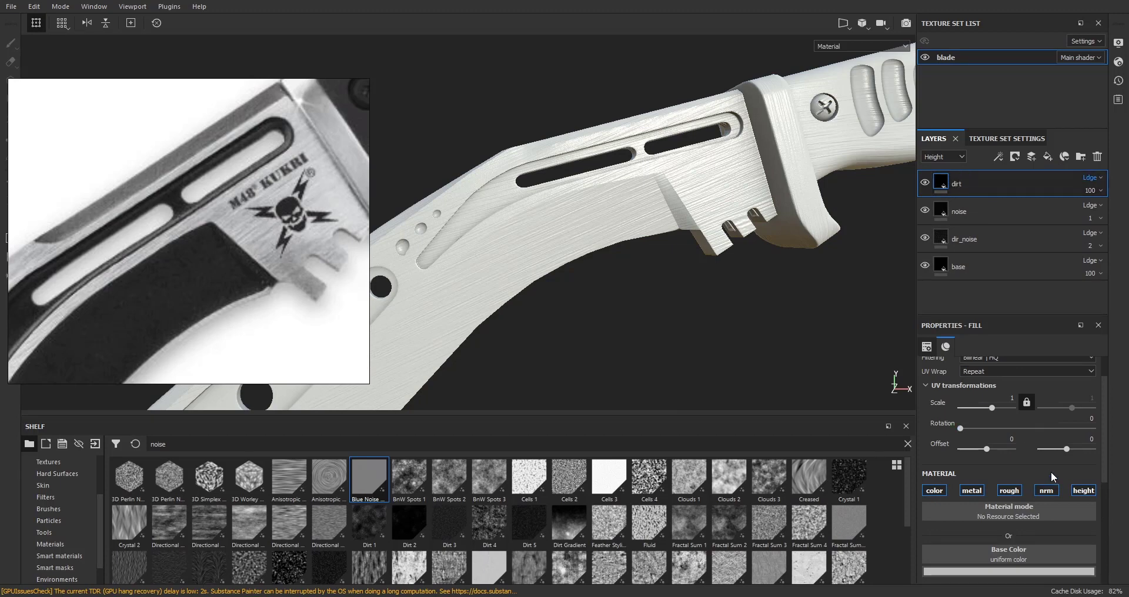
# - Turn off the dirt layer's height, normal, roughness and metallic channels, keeping only color
pyautogui.click(1082, 490)
pyautogui.click(1046, 490)
pyautogui.click(1009, 490)
pyautogui.click(971, 490)
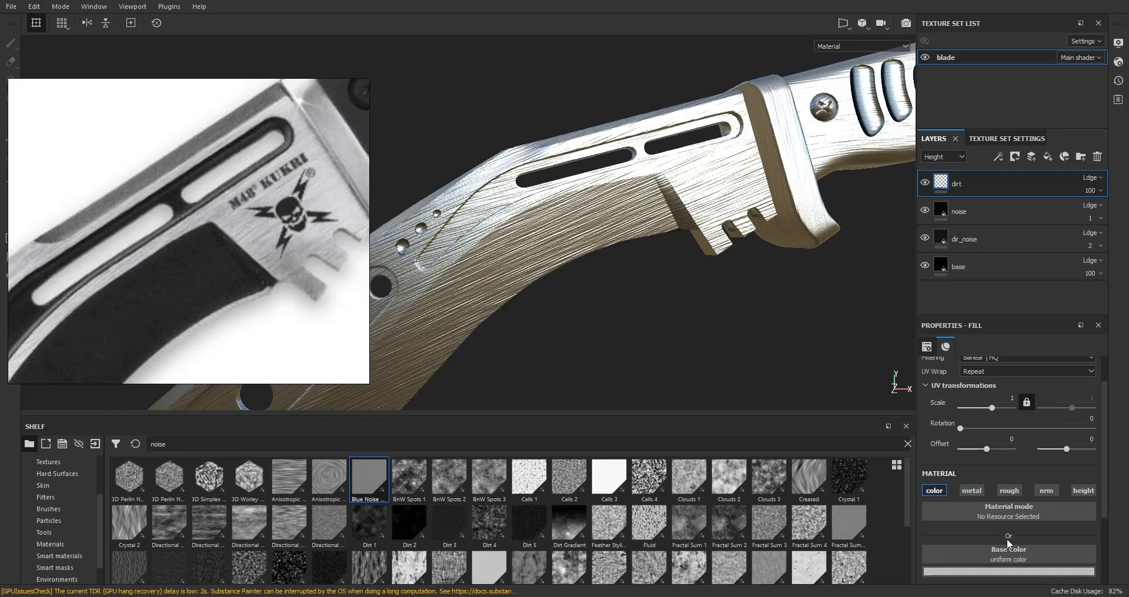
# - Set the dirt layer's base color to a very dark brown, RGB 0.010, 0.006, 0.004
pyautogui.scroll(-3, 1029, 555)
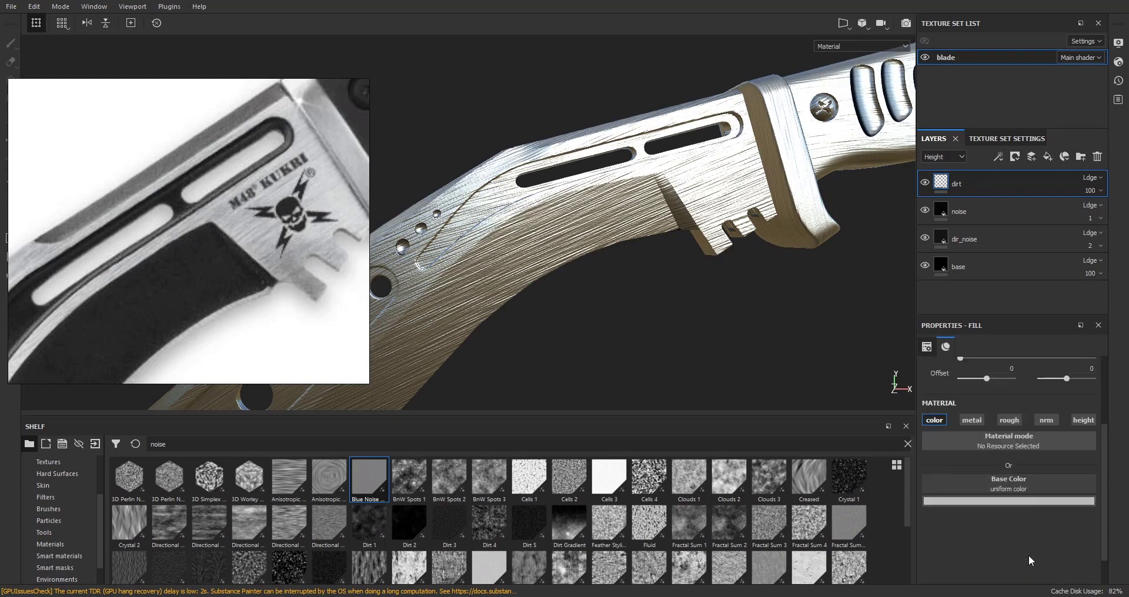
pyautogui.click(1032, 500)
pyautogui.moveTo(1113, 402); pyautogui.dragTo(1117, 470)
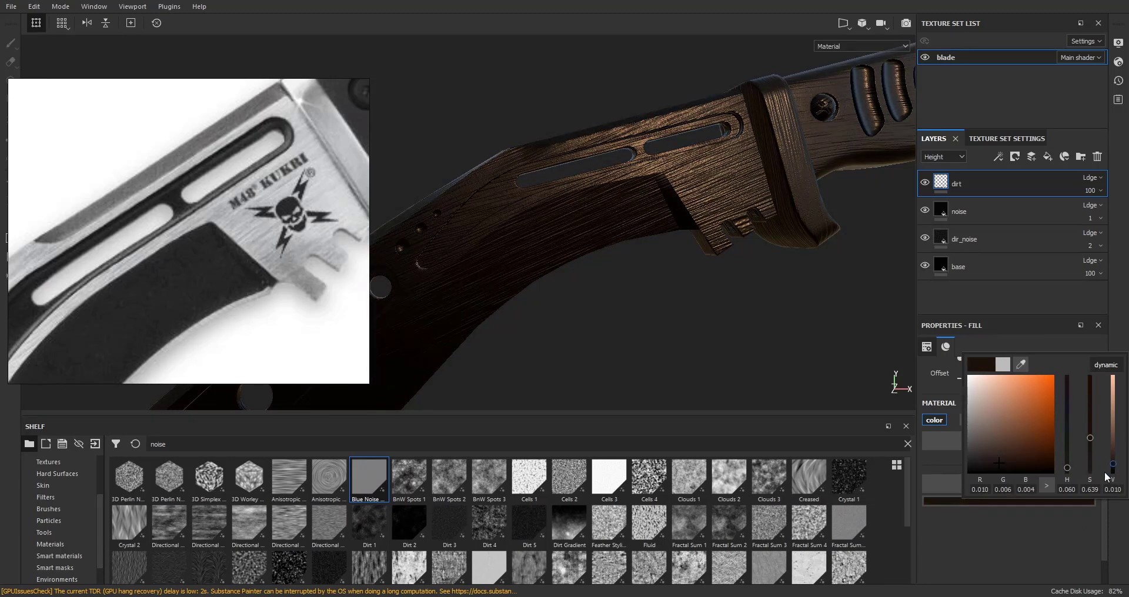
pyautogui.click(1021, 513)
# - Add a black mask to the dirt layer and put an empty generator on that mask
pyautogui.keyDown('alt'); pyautogui.moveTo(567, 288); pyautogui.dragTo(632, 250); pyautogui.keyUp('alt')
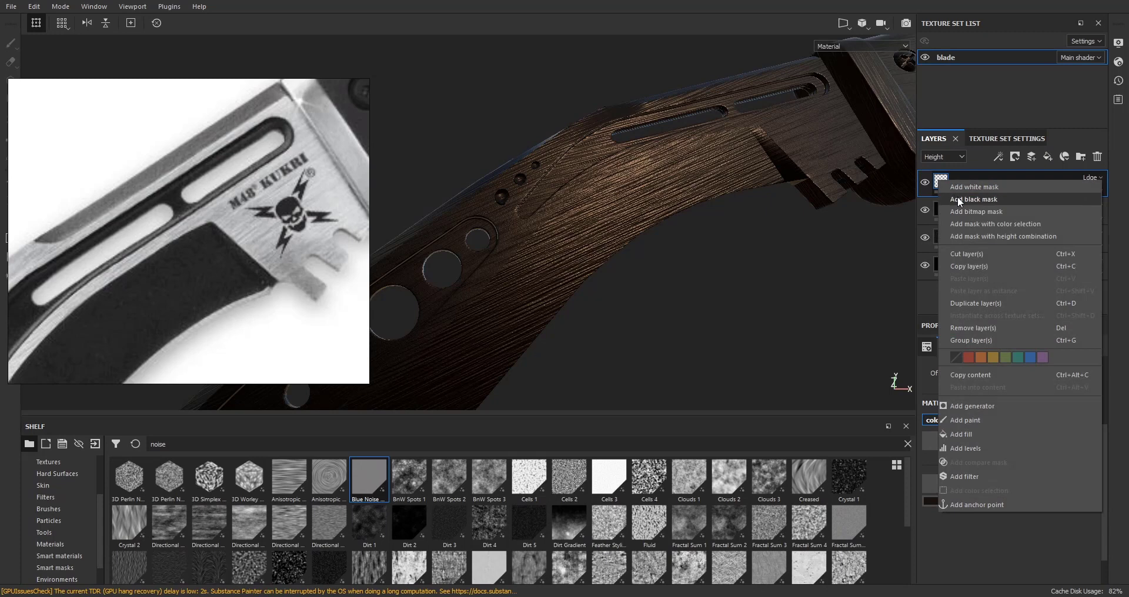
pyautogui.click(958, 199)
pyautogui.rightClick(963, 183)
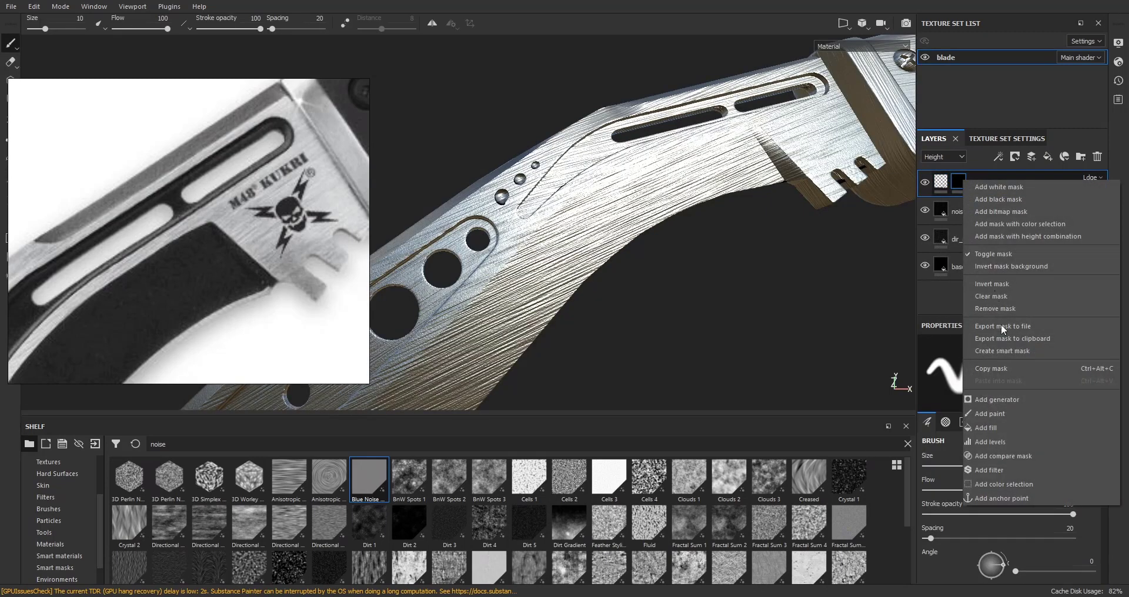
pyautogui.click(1029, 402)
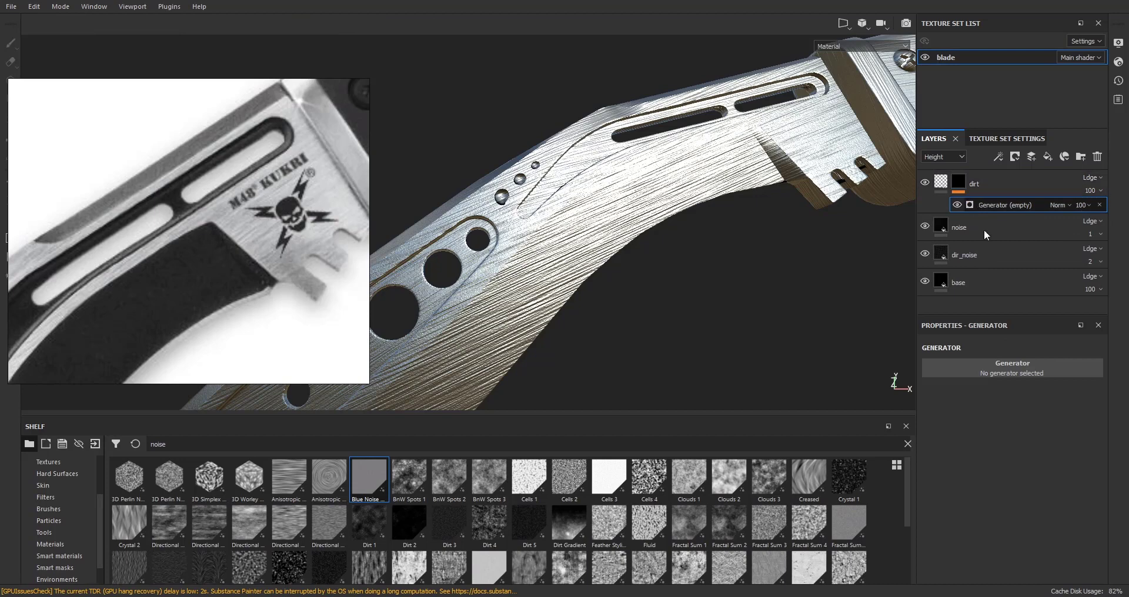
# - Choose Curvature as the dirt mask's generator and check how the dirt is distributed over the blade and guard
pyautogui.click(1002, 369)
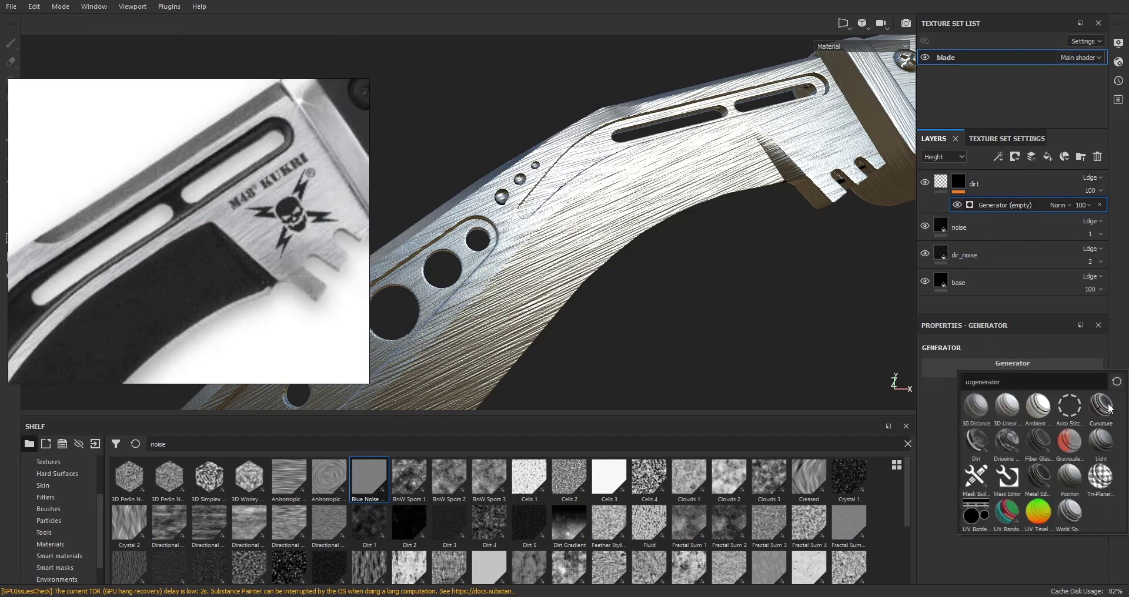
pyautogui.moveTo(1109, 408)
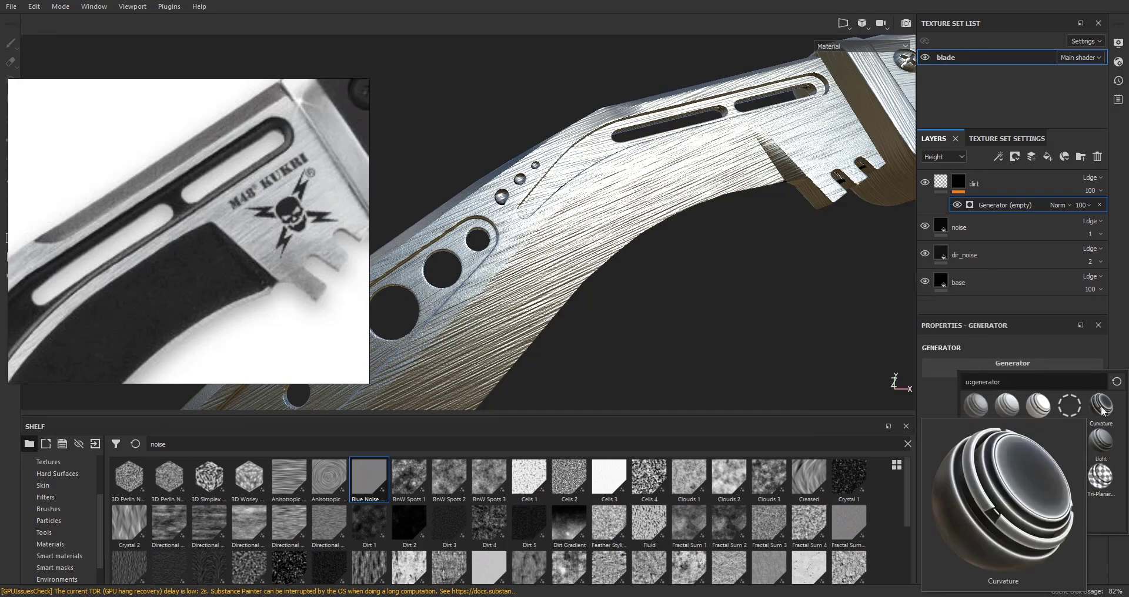
pyautogui.click(1103, 411)
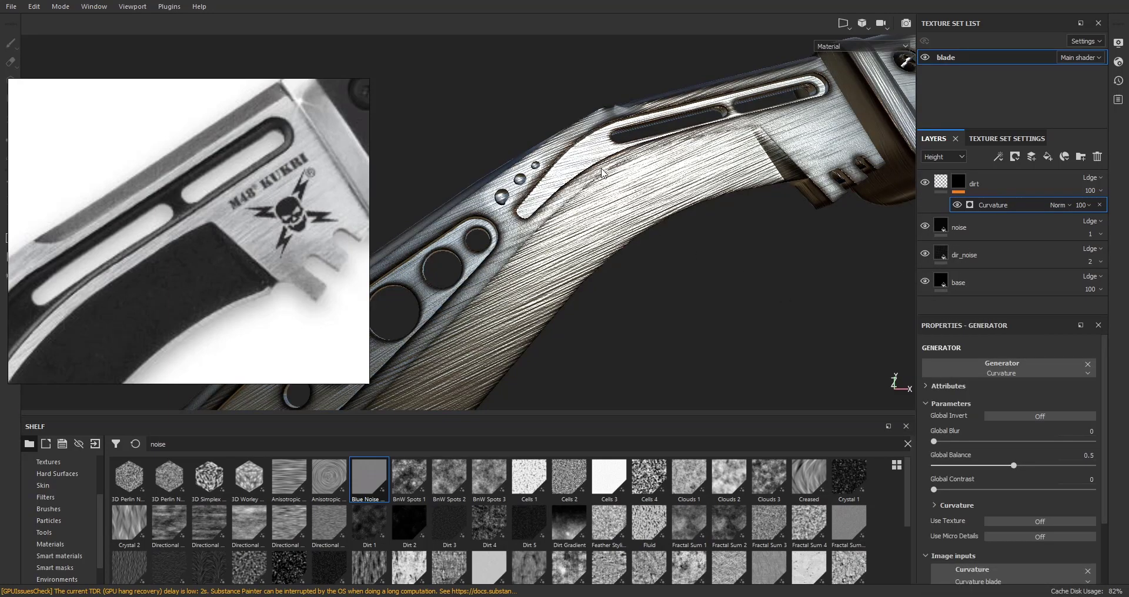
pyautogui.moveTo(605, 146)
pyautogui.keyDown('alt'); pyautogui.mouseDown()
pyautogui.moveTo(609, 189)
pyautogui.moveTo(516, 186)
pyautogui.mouseUp(); pyautogui.keyUp('alt')
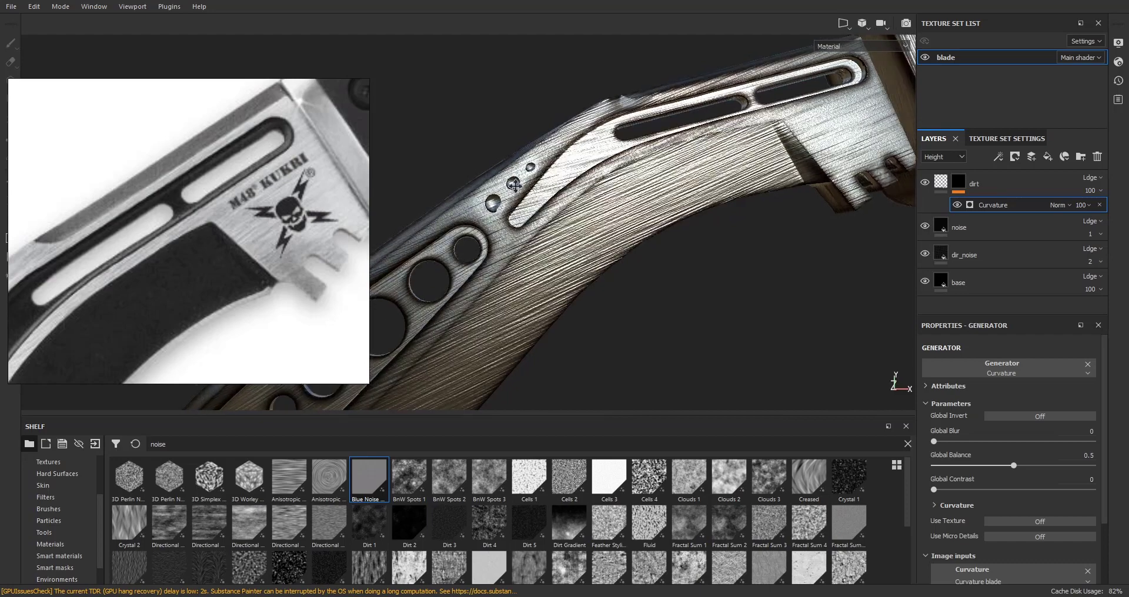
pyautogui.keyDown('alt'); pyautogui.moveTo(515, 186); pyautogui.dragTo(594, 160, button='middle'); pyautogui.keyUp('alt')
pyautogui.keyDown('alt'); pyautogui.moveTo(623, 162); pyautogui.dragTo(608, 181, button='right'); pyautogui.keyUp('alt')
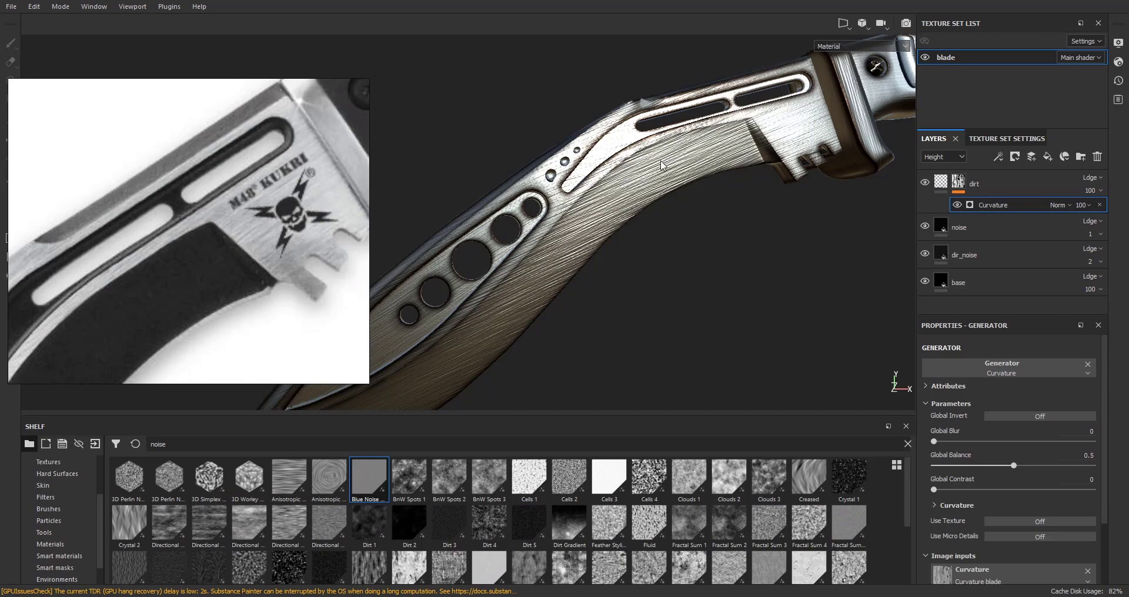
pyautogui.moveTo(664, 166)
pyautogui.keyDown('alt'); pyautogui.mouseDown()
pyautogui.moveTo(653, 150)
pyautogui.moveTo(661, 186)
pyautogui.moveTo(659, 155)
pyautogui.mouseUp(); pyautogui.keyUp('alt')
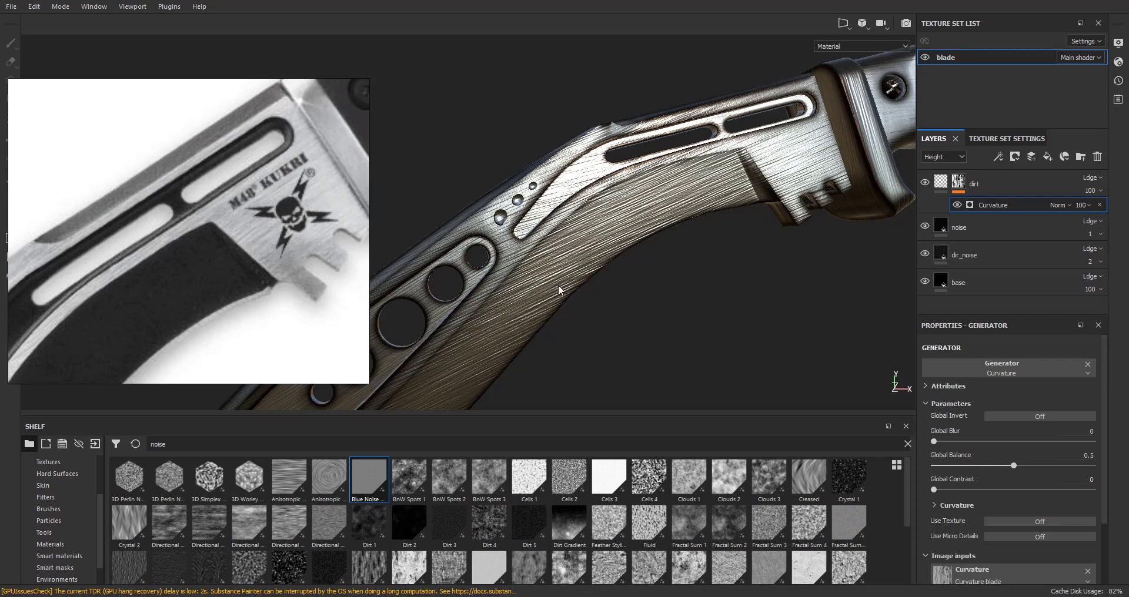
# - Switch the layer stack to the Base Color channel and set the dirt layer's opacity to 60
pyautogui.keyDown('alt'); pyautogui.moveTo(558, 285); pyautogui.dragTo(574, 261); pyautogui.keyUp('alt')
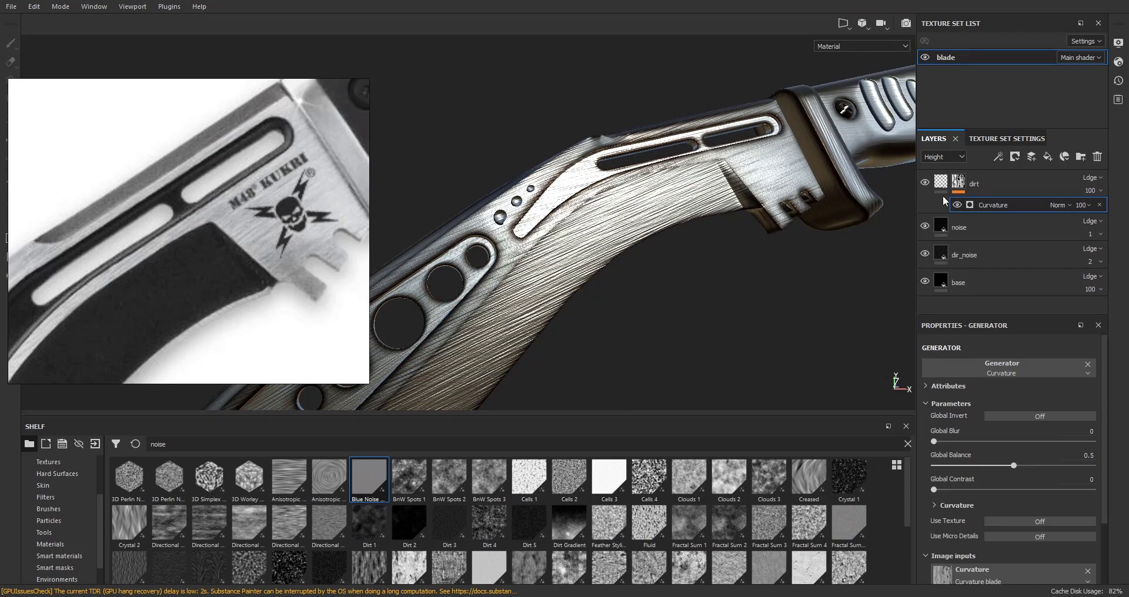
pyautogui.click(942, 156)
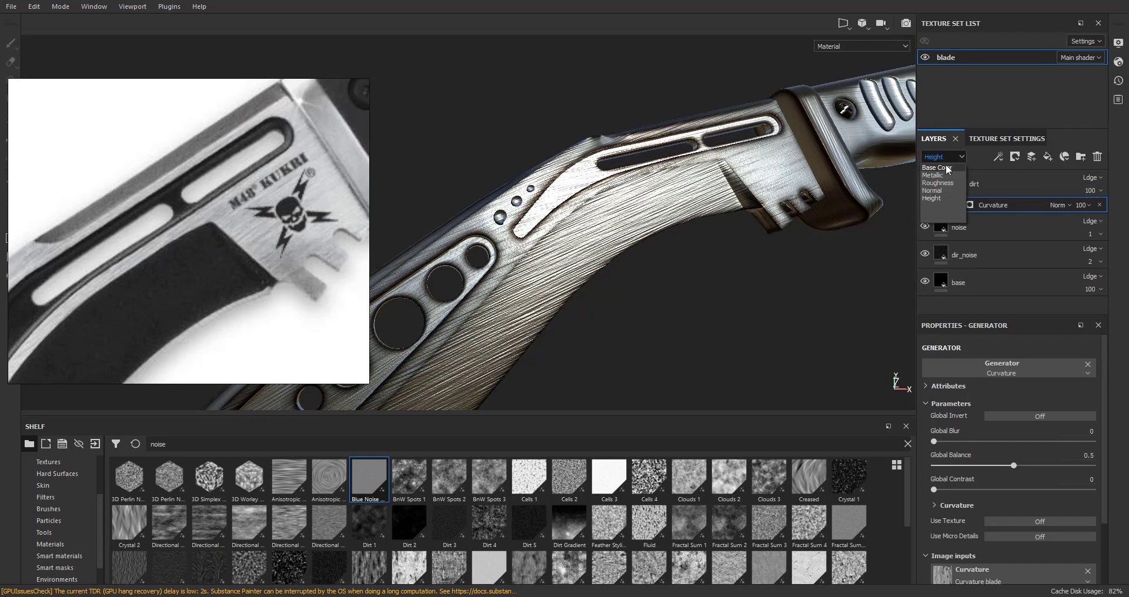
pyautogui.click(944, 168)
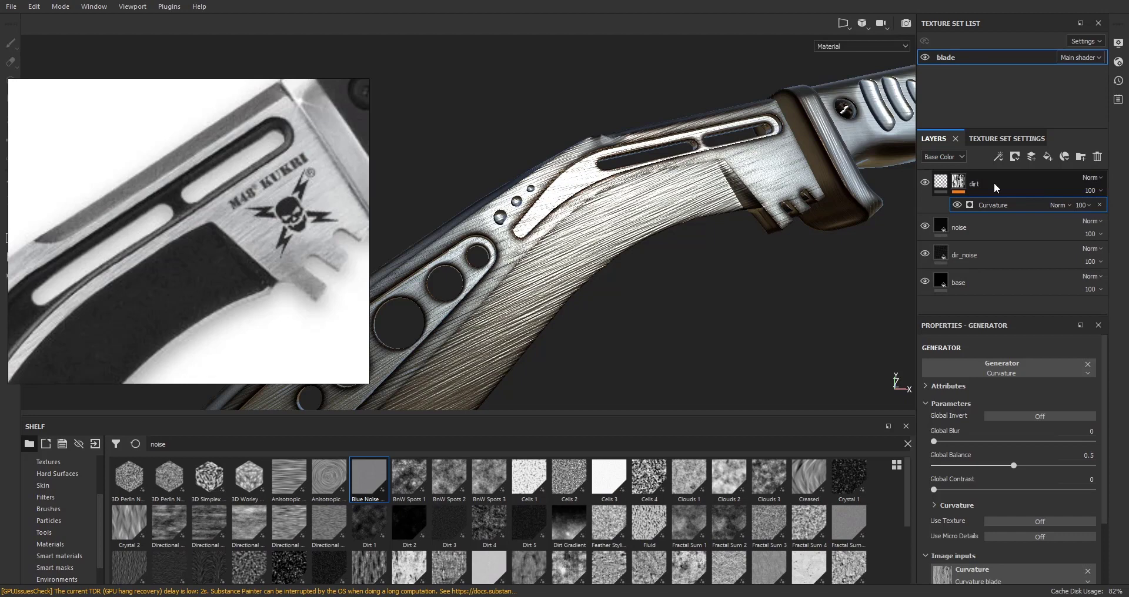
pyautogui.click(1094, 192)
pyautogui.moveTo(1111, 209)
pyautogui.mouseDown()
pyautogui.moveTo(1091, 215)
pyautogui.moveTo(1102, 211)
pyautogui.mouseUp()
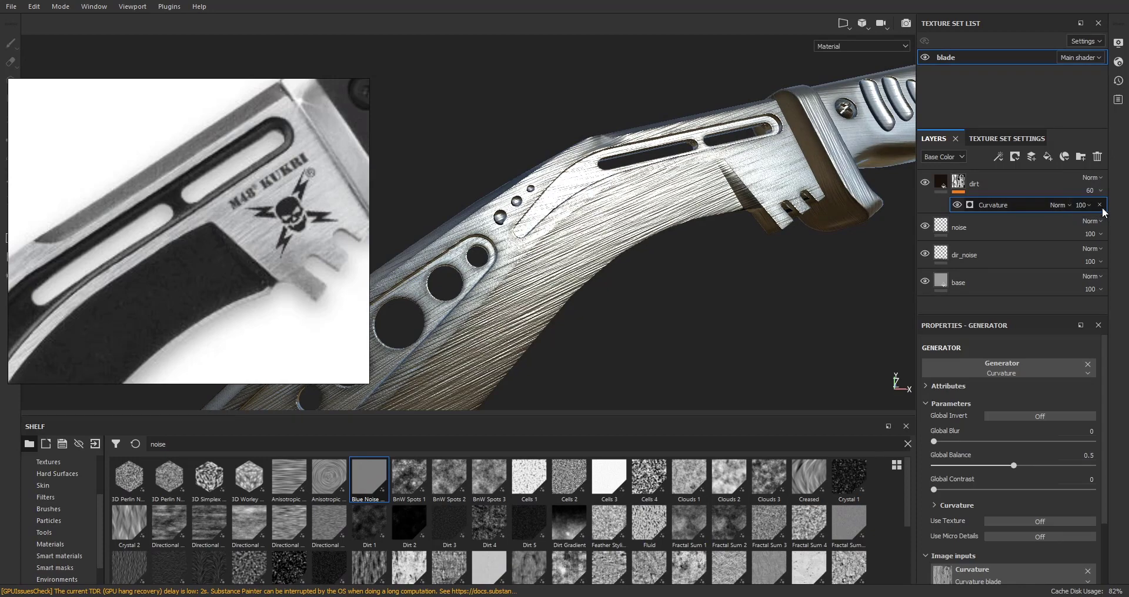
# - Compare the blade with and without the dirt layer from several angles and check it against the reference photo
pyautogui.keyDown('alt'); pyautogui.moveTo(725, 205); pyautogui.dragTo(662, 237); pyautogui.keyUp('alt')
pyautogui.keyDown('alt'); pyautogui.moveTo(612, 249); pyautogui.dragTo(667, 211, button='middle'); pyautogui.keyUp('alt')
pyautogui.keyDown('alt'); pyautogui.moveTo(666, 211); pyautogui.dragTo(657, 210, button='right'); pyautogui.keyUp('alt')
pyautogui.moveTo(657, 210)
pyautogui.keyDown('alt'); pyautogui.mouseDown()
pyautogui.moveTo(653, 198)
pyautogui.moveTo(658, 207)
pyautogui.mouseUp(); pyautogui.keyUp('alt')
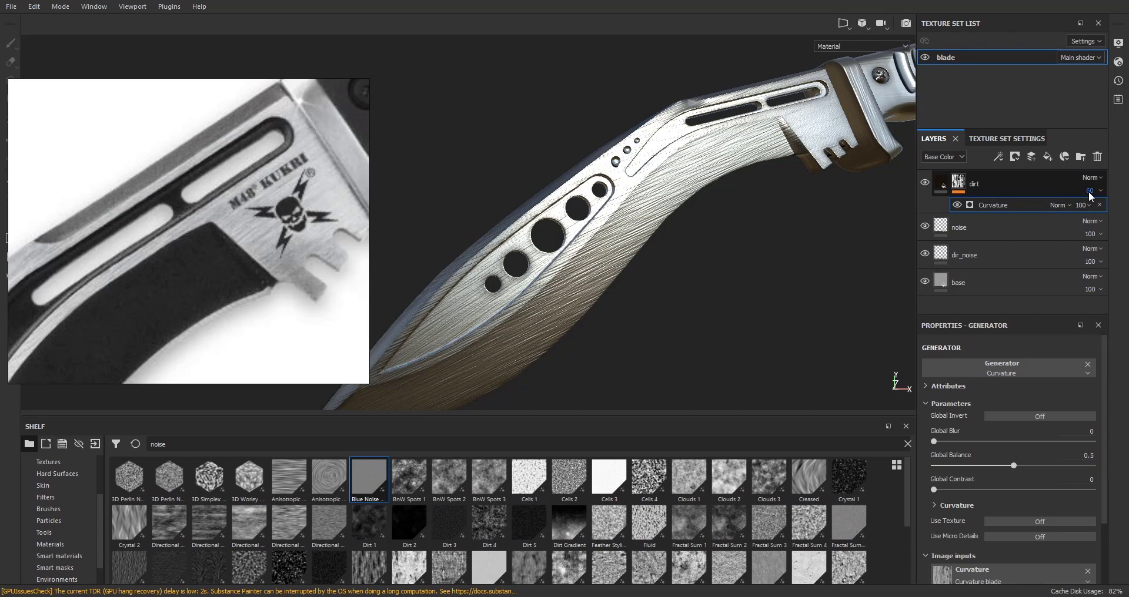
pyautogui.click(924, 182)
pyautogui.click(924, 183)
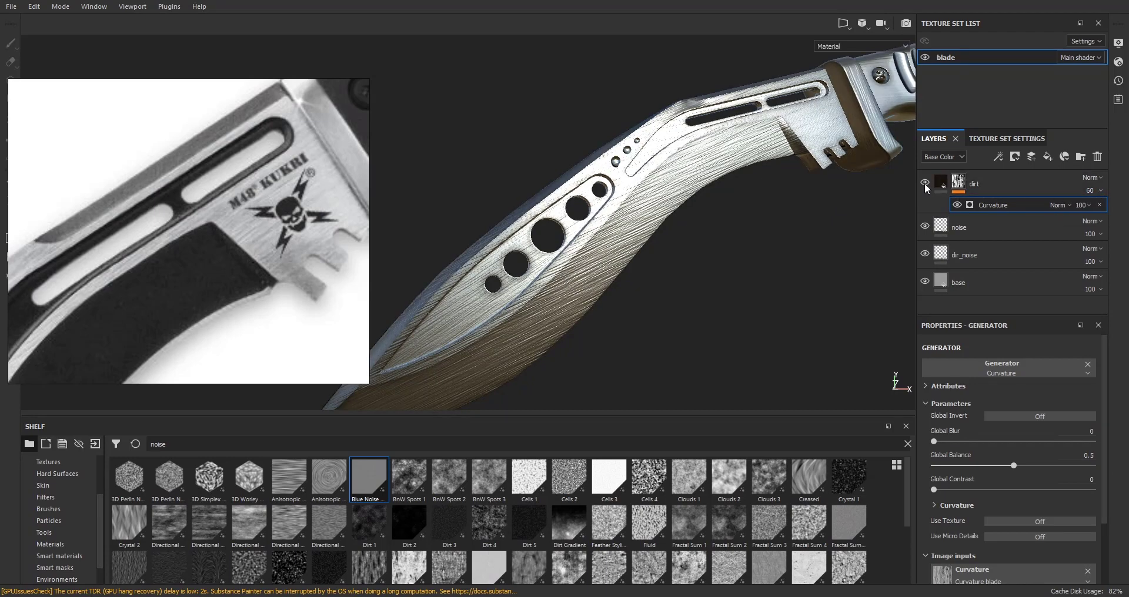
pyautogui.keyDown('alt'); pyautogui.moveTo(585, 238); pyautogui.dragTo(862, 232); pyautogui.keyUp('alt')
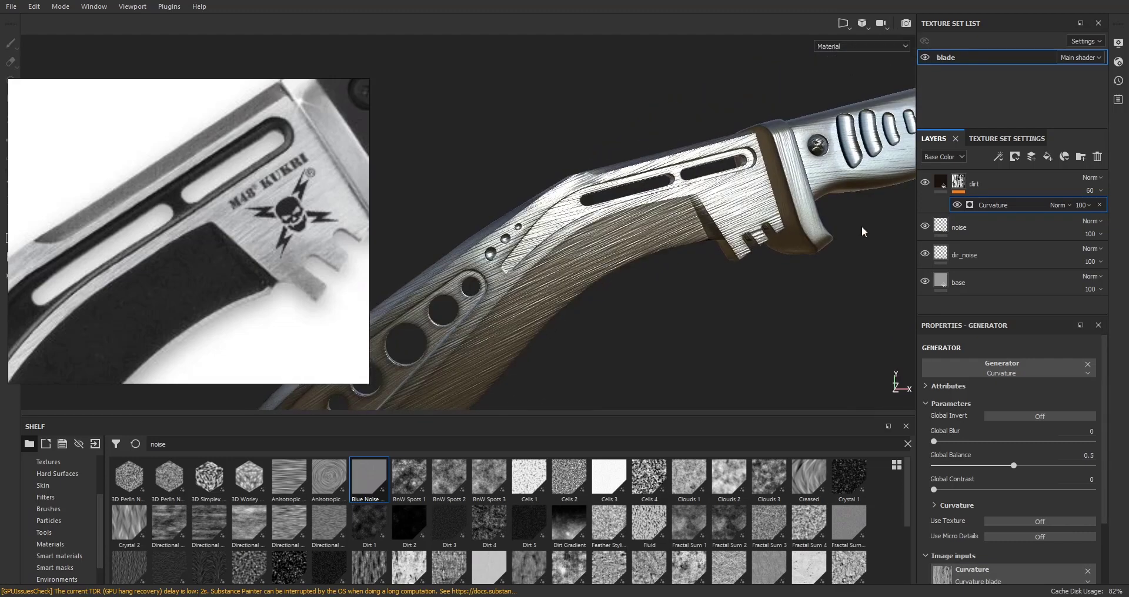
pyautogui.click(925, 182)
pyautogui.click(925, 182)
pyautogui.click(925, 181)
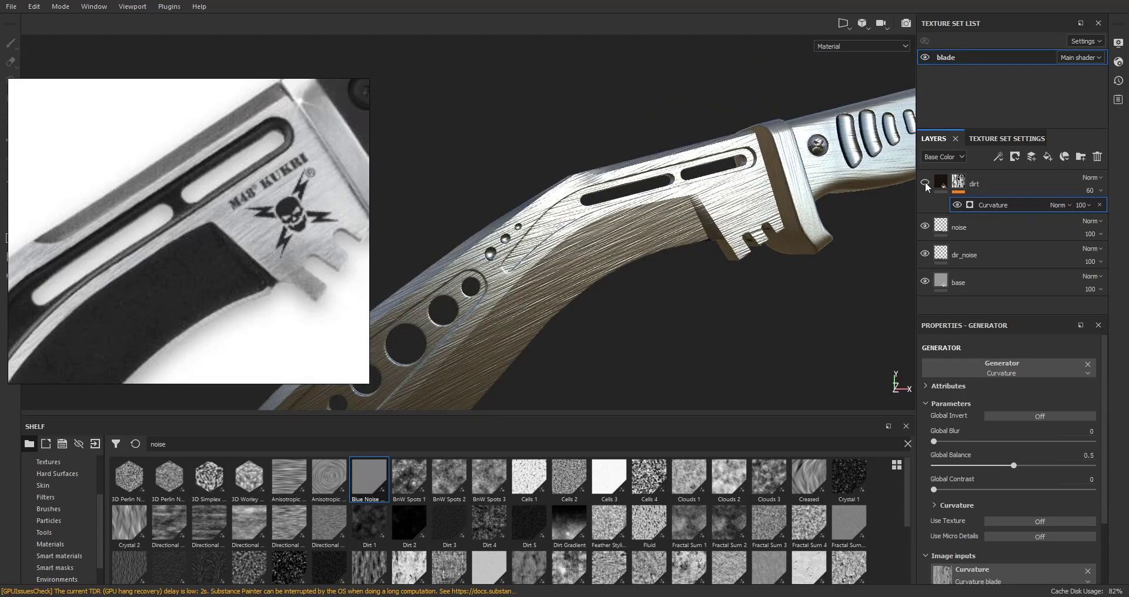
pyautogui.click(925, 183)
pyautogui.keyDown('alt'); pyautogui.moveTo(479, 273); pyautogui.dragTo(536, 253); pyautogui.keyUp('alt')
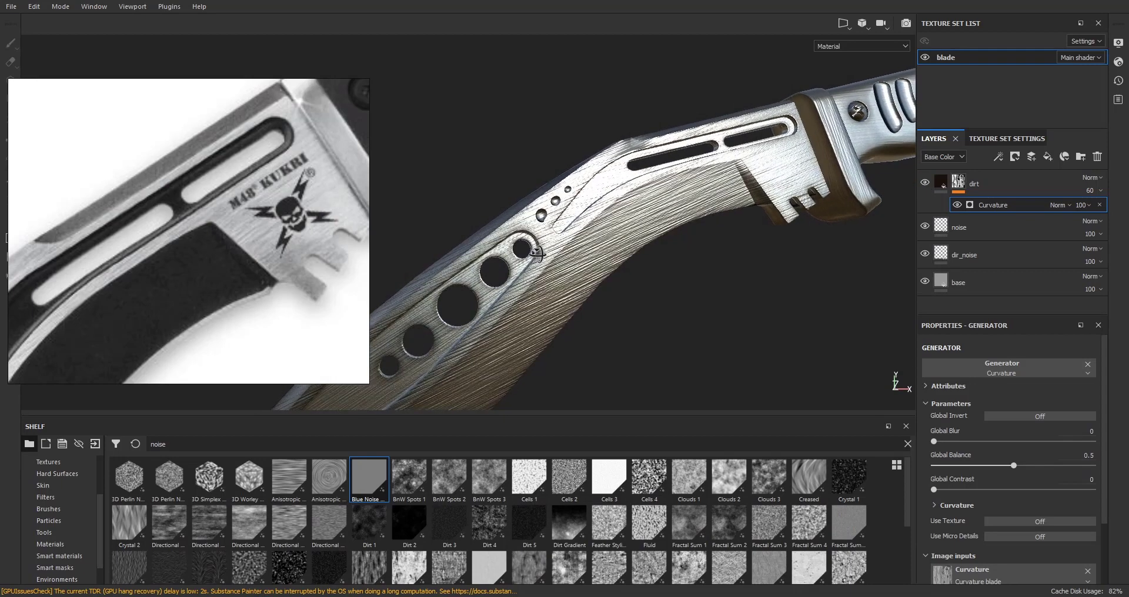
pyautogui.scroll(-4, 153, 238)
pyautogui.moveTo(151, 236); pyautogui.dragTo(230, 180, button='middle')
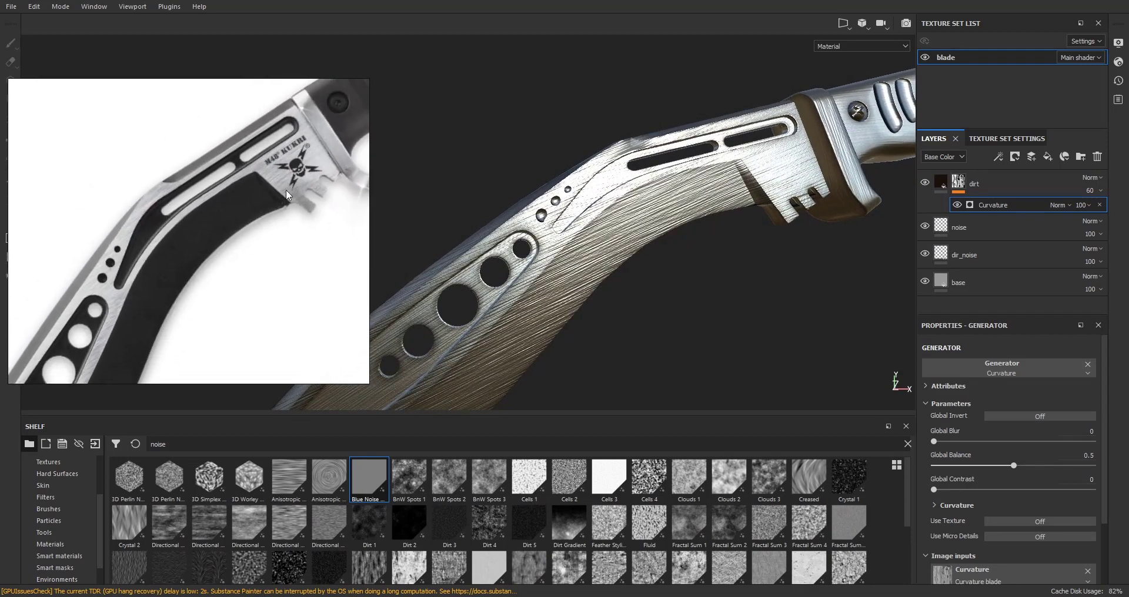
# - Add a fill layer above the dirt layer and name it "scra"
pyautogui.click(958, 187)
pyautogui.click(940, 182)
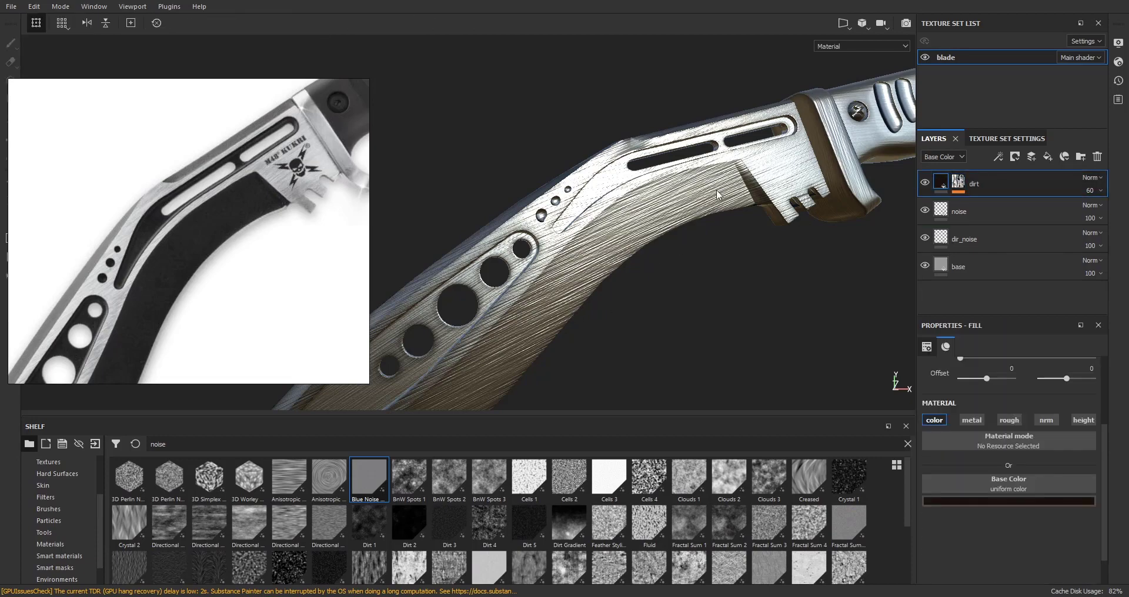
pyautogui.moveTo(718, 194)
pyautogui.keyDown('alt'); pyautogui.mouseDown()
pyautogui.moveTo(597, 217)
pyautogui.moveTo(723, 199)
pyautogui.mouseUp(); pyautogui.keyUp('alt')
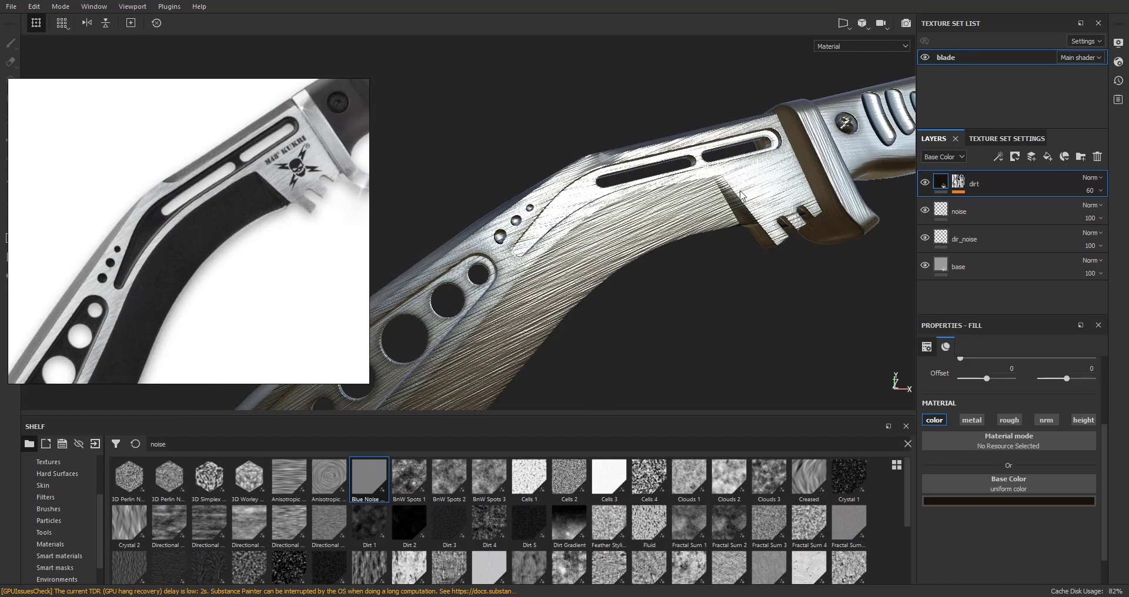
pyautogui.click(1045, 157)
pyautogui.doubleClick(983, 186)
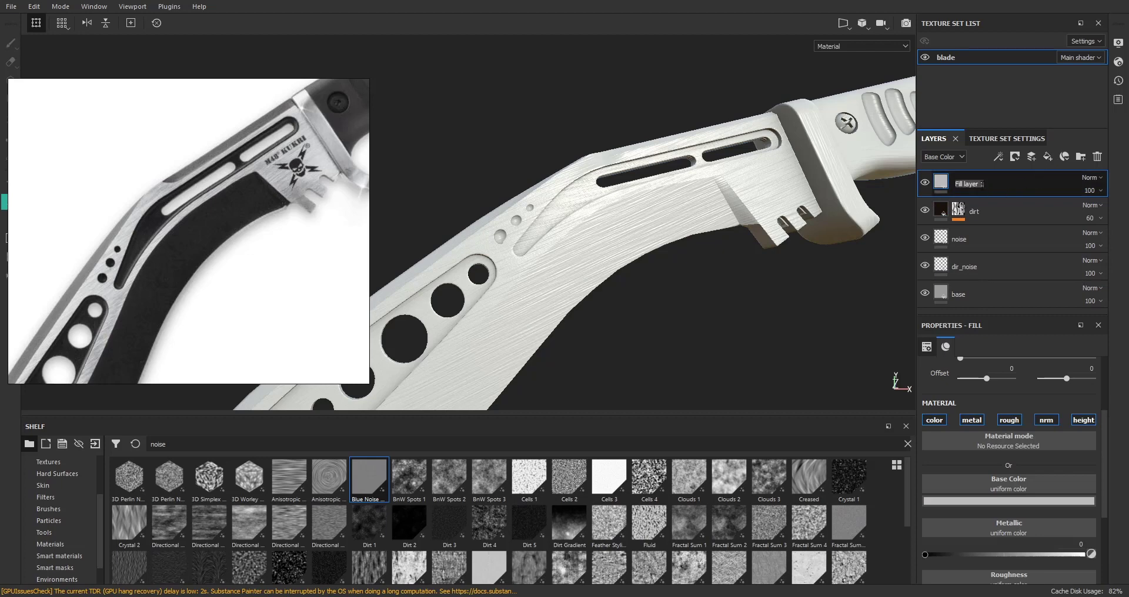
pyautogui.write('scra')
pyautogui.press('Return')
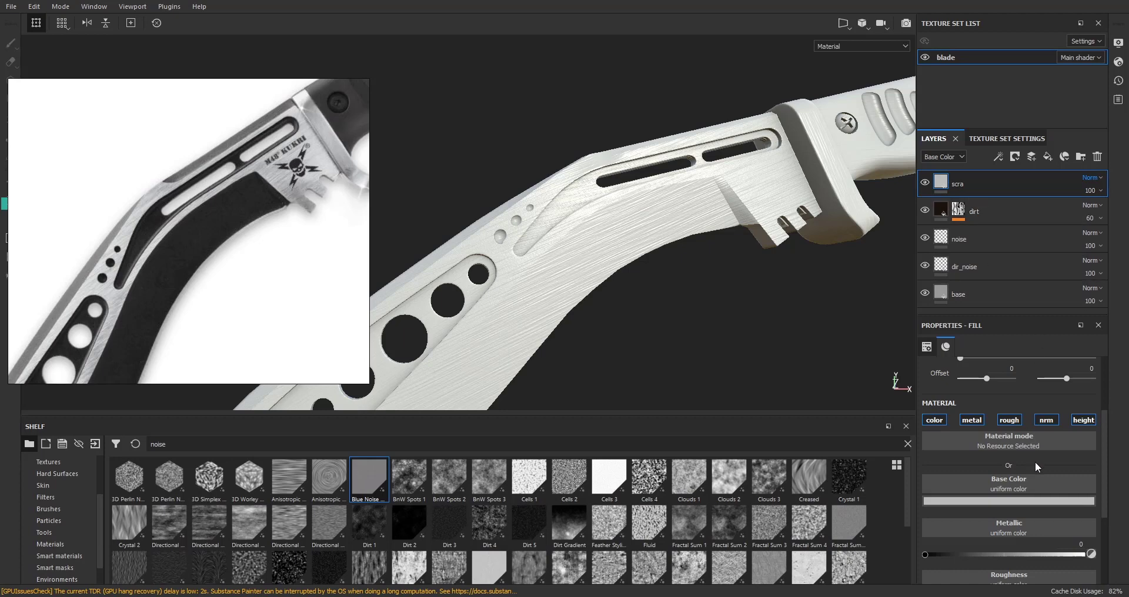
# - Turn off the scra layer's height, normal, roughness and metallic channels, keeping only color
pyautogui.click(1084, 420)
pyautogui.click(1046, 420)
pyautogui.click(1008, 420)
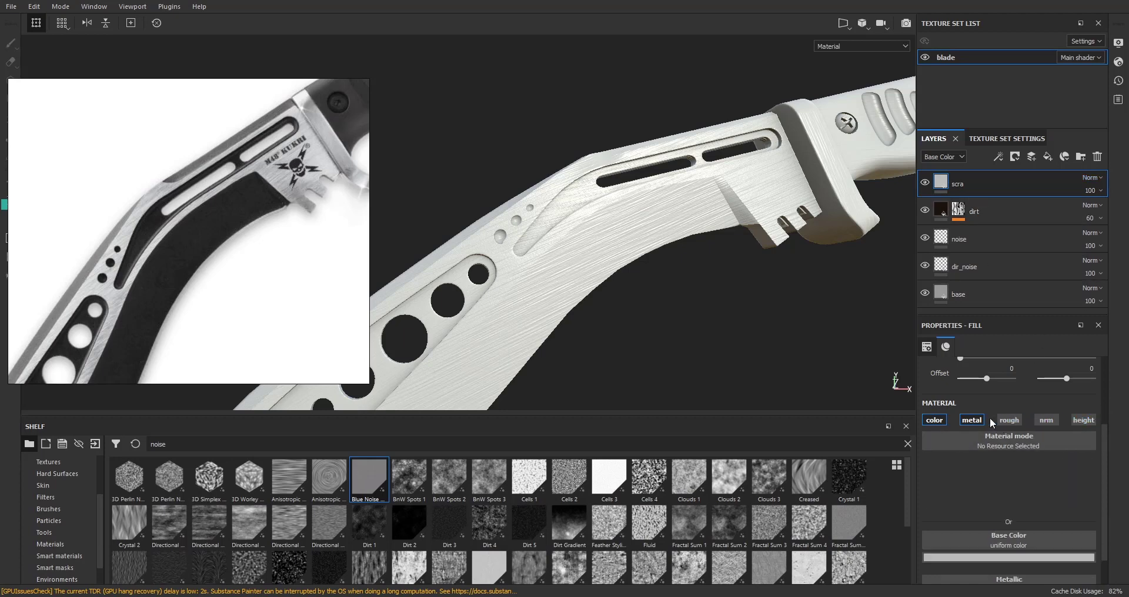
pyautogui.click(972, 420)
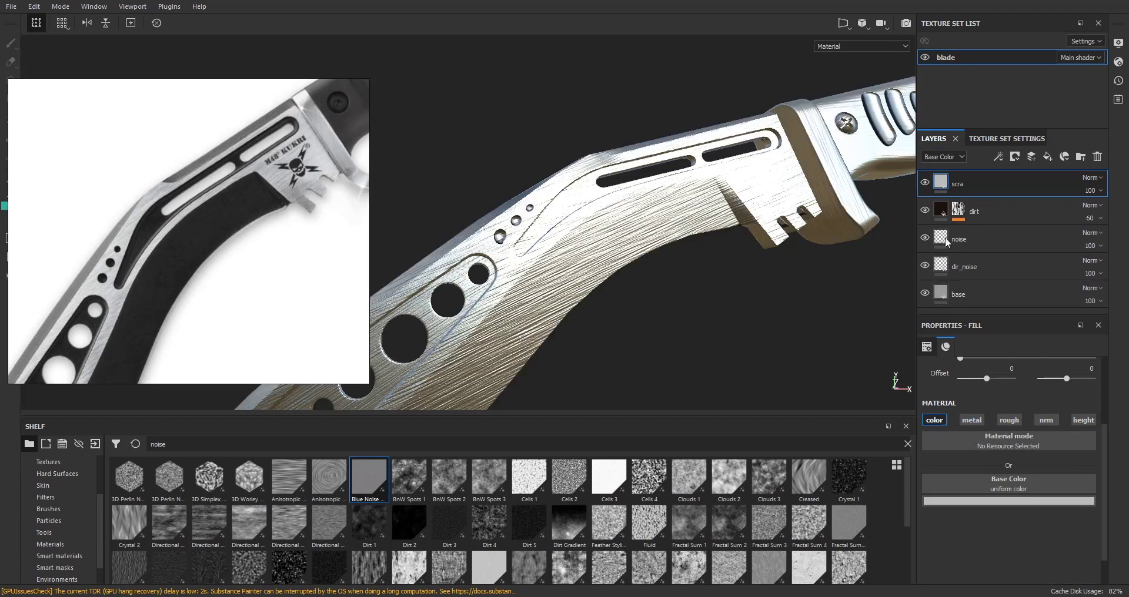
# - Add a black mask to the scra layer and put a fill effect on that mask
pyautogui.rightClick(941, 179)
pyautogui.click(990, 192)
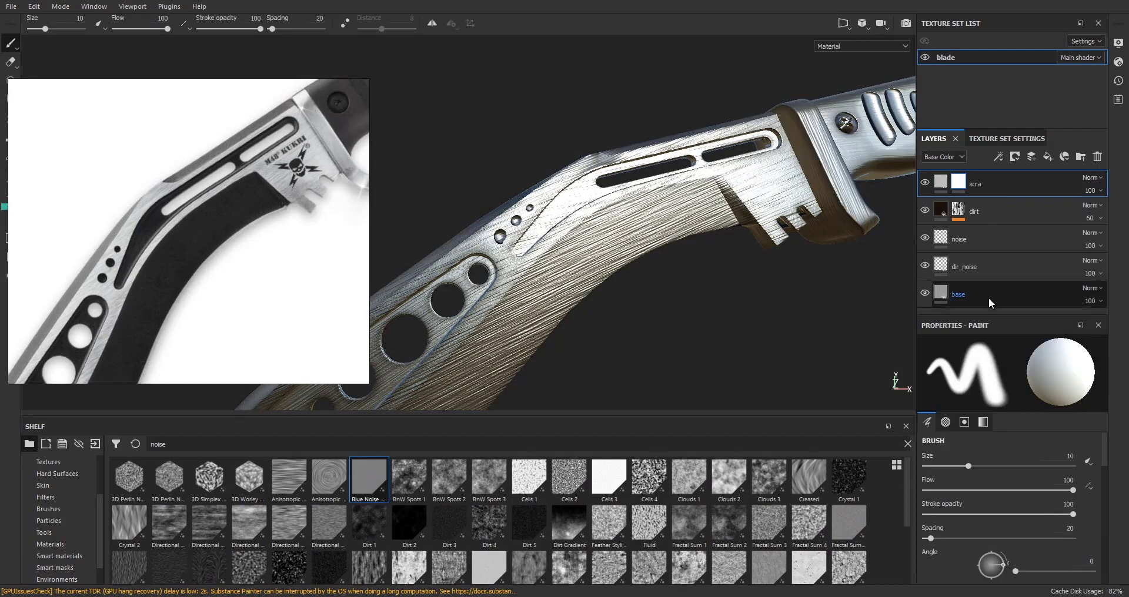
pyautogui.rightClick(960, 186)
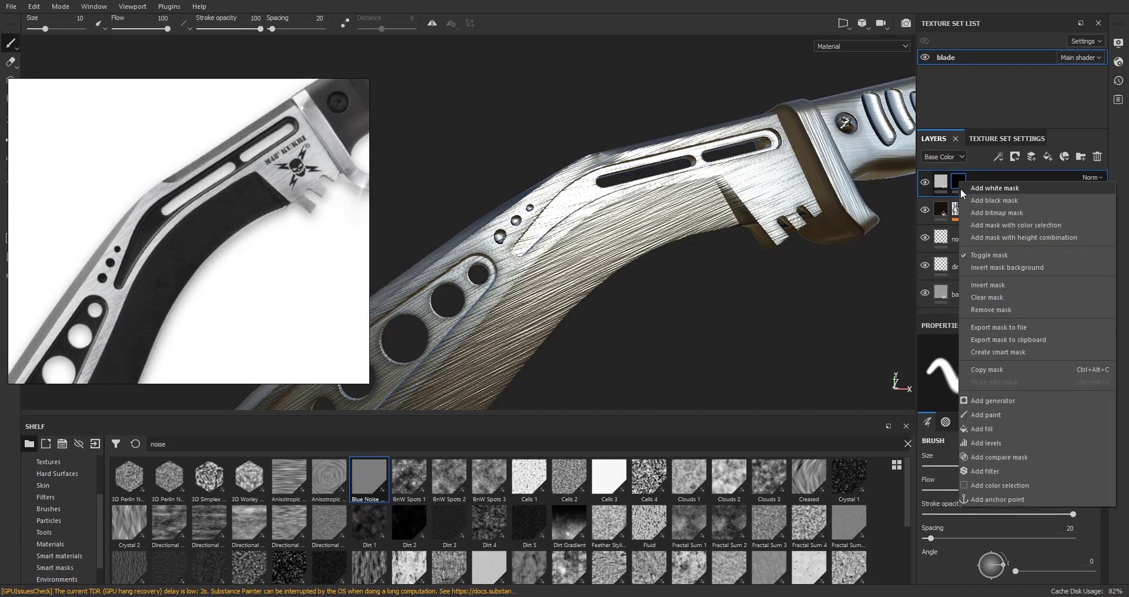
pyautogui.click(1011, 426)
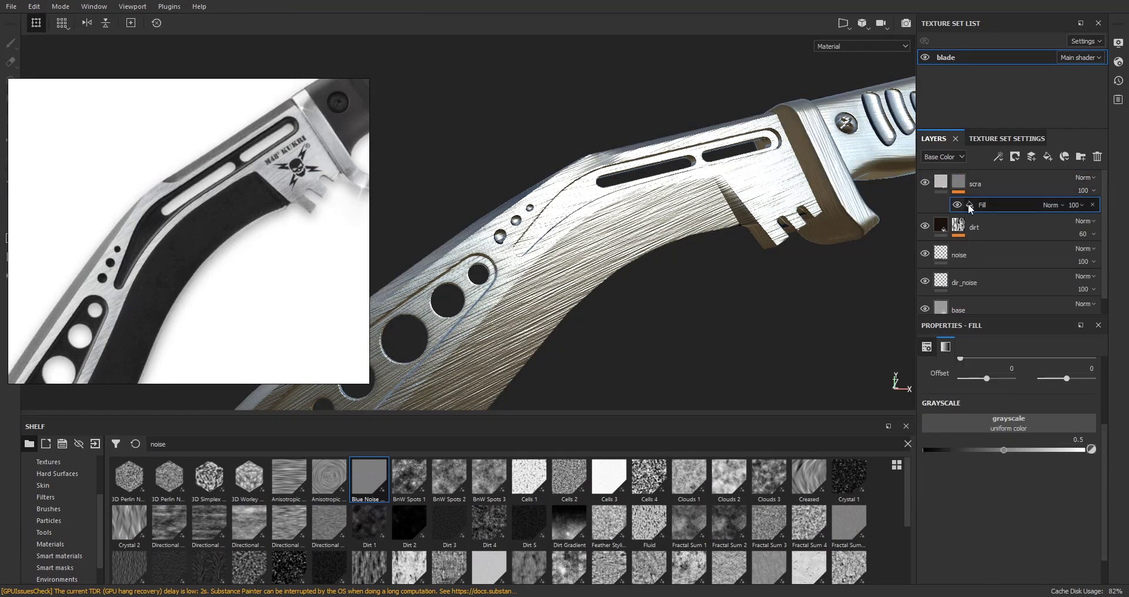
# - Search the shelf's procedurals for "scr" and assign Grunge Scratches Rough as the grayscale of the scra mask's fill
pyautogui.doubleClick(222, 444)
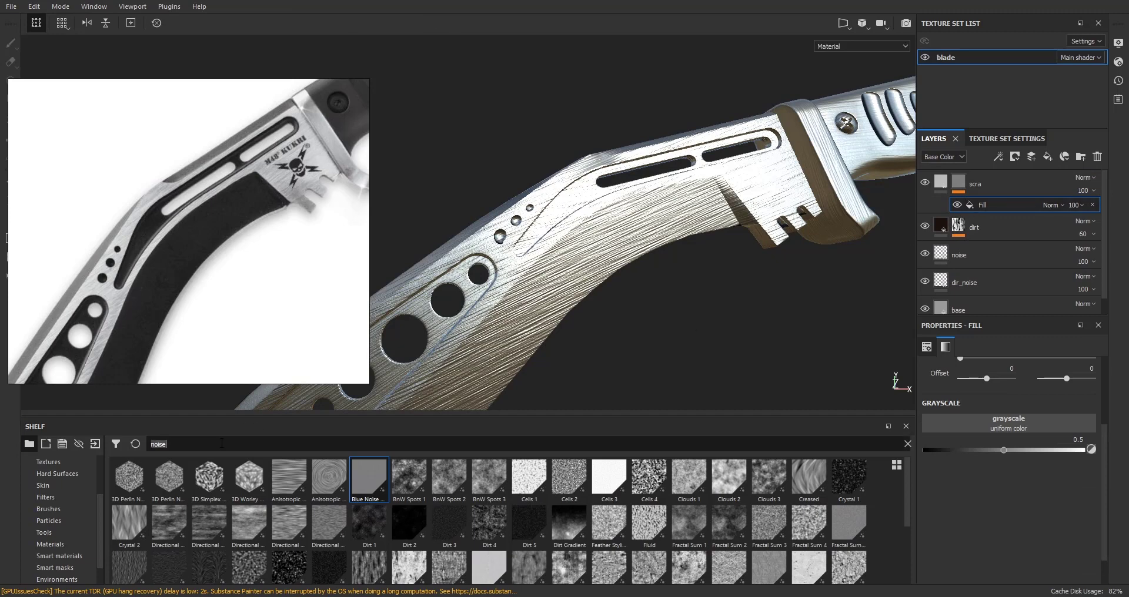
pyautogui.write('scr')
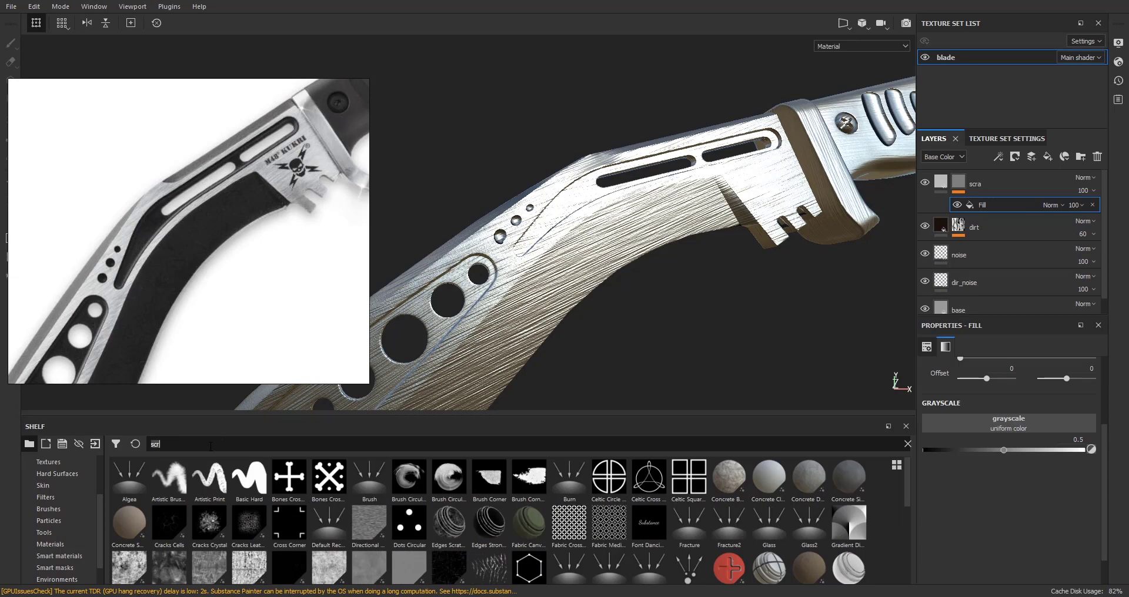
pyautogui.press('BackSpace')
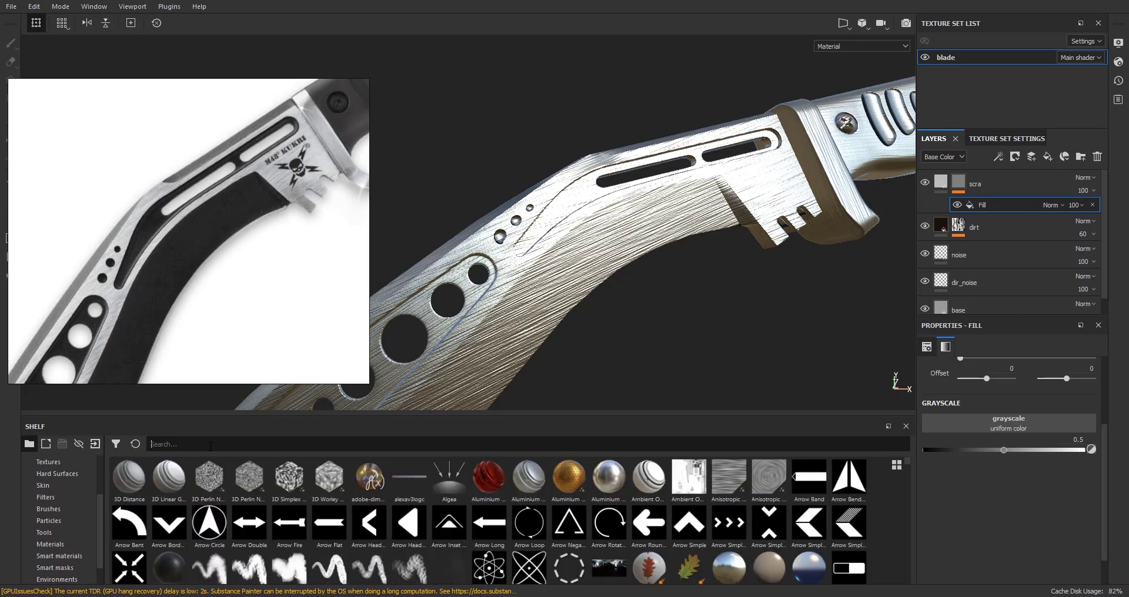
pyautogui.scroll(3, 71, 494)
pyautogui.click(71, 485)
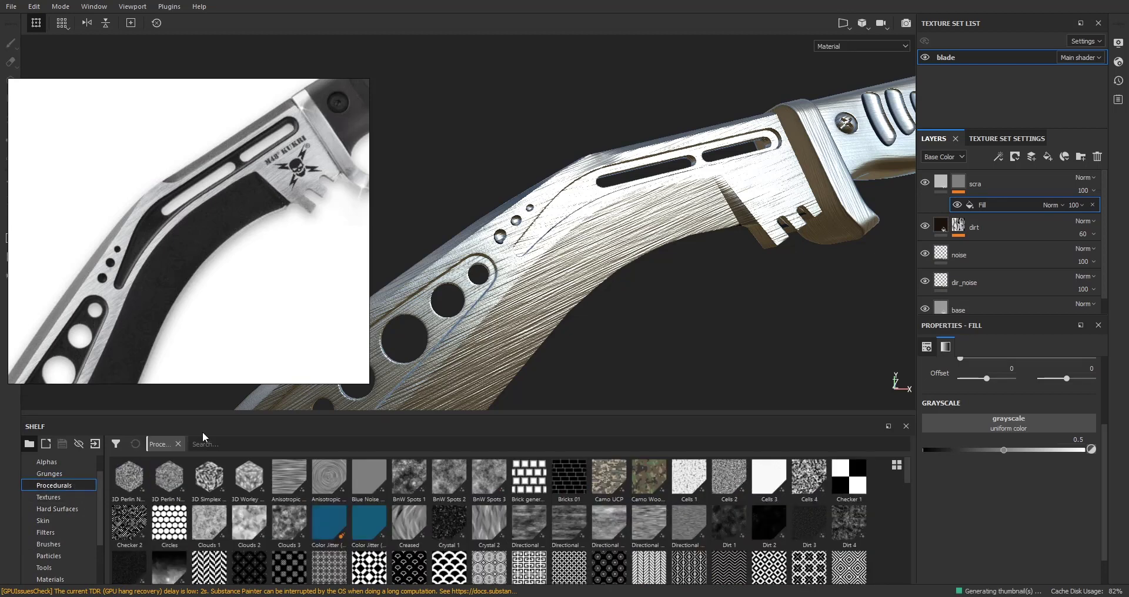
pyautogui.click(224, 444)
pyautogui.write('scr')
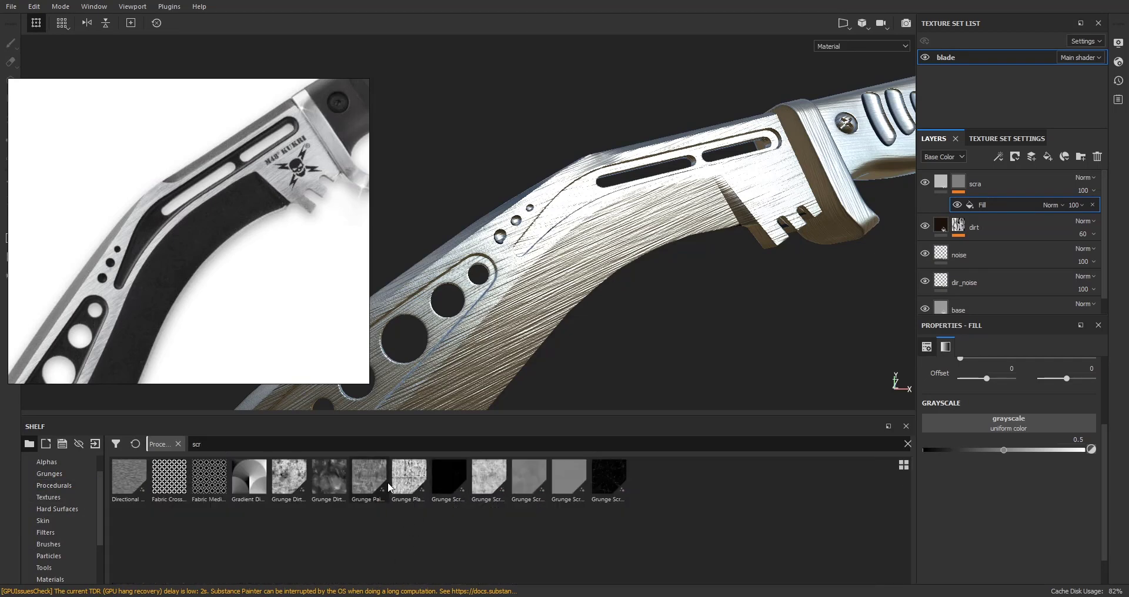
pyautogui.moveTo(410, 487)
pyautogui.moveTo(603, 483)
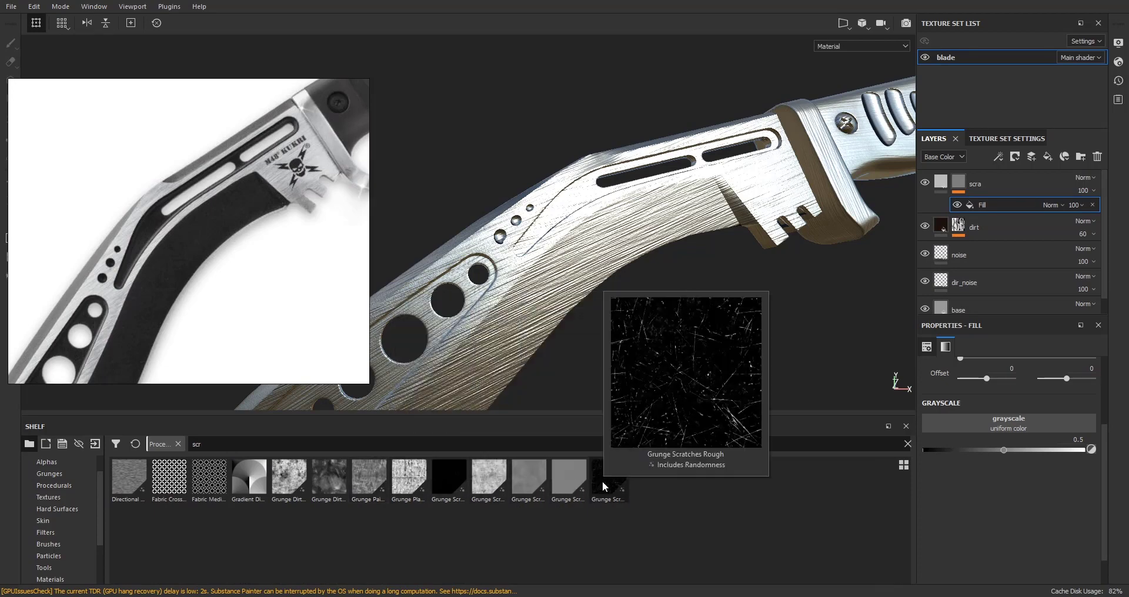
pyautogui.moveTo(611, 481); pyautogui.dragTo(1031, 428)
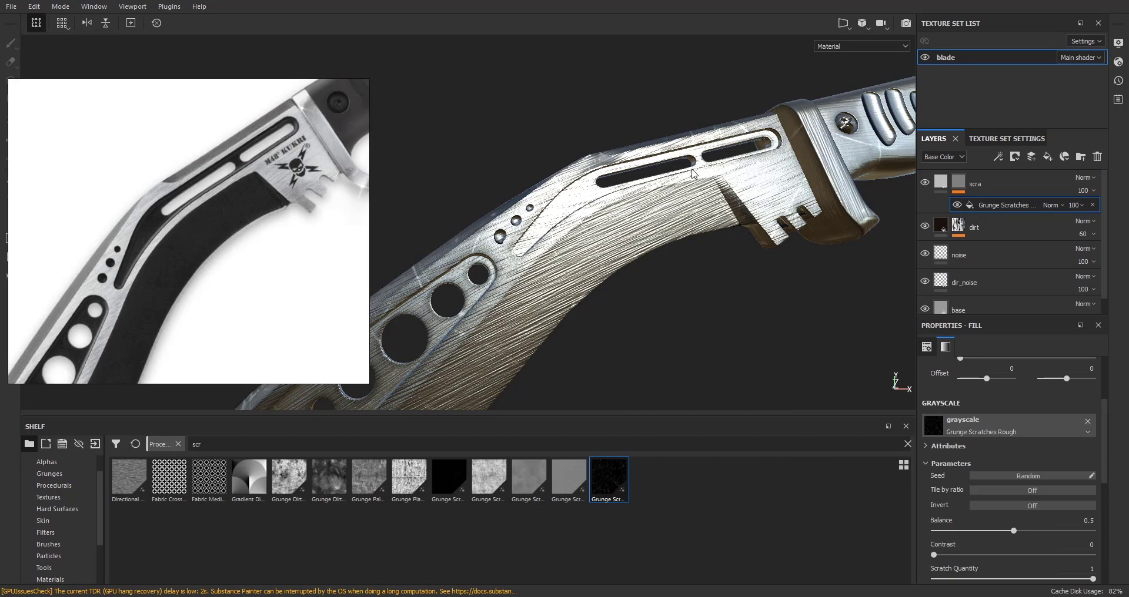
# - Set the scra layer's base color to a near-black brown, RGB 0.007, 0.005, 0.004
pyautogui.keyDown('alt'); pyautogui.moveTo(679, 173); pyautogui.dragTo(747, 122, button='middle'); pyautogui.keyUp('alt')
pyautogui.keyDown('alt'); pyautogui.moveTo(688, 156); pyautogui.dragTo(688, 164); pyautogui.keyUp('alt')
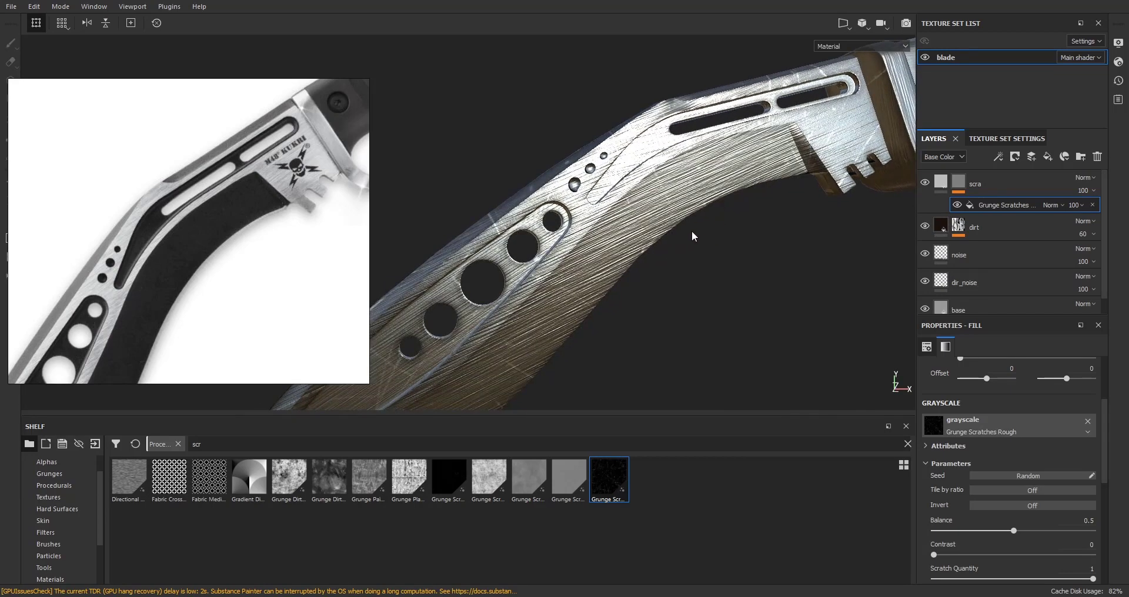
pyautogui.scroll(3, 998, 426)
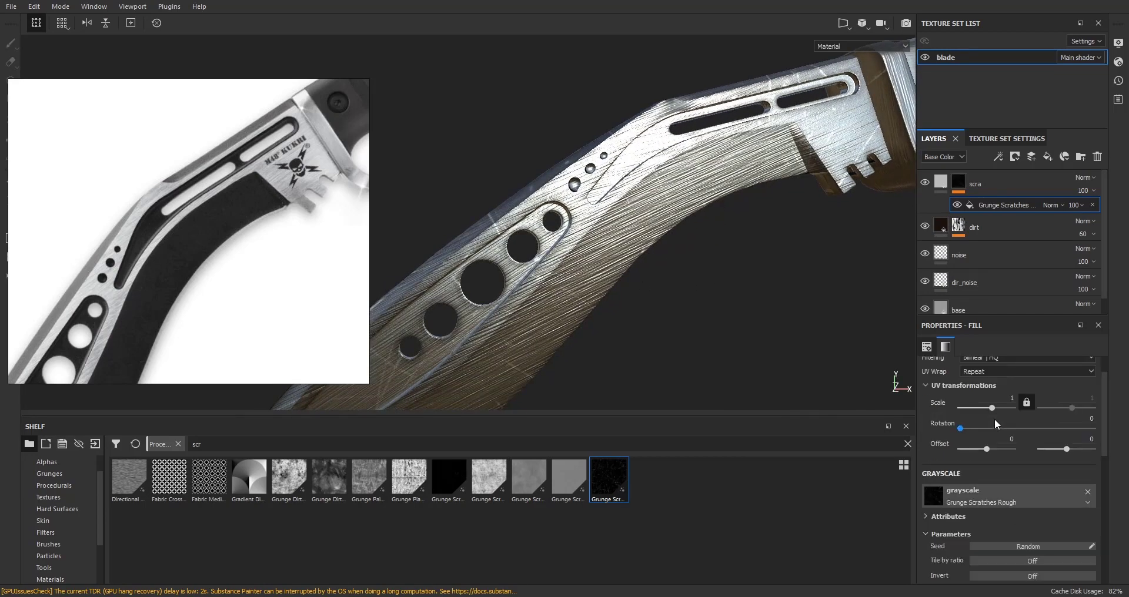
pyautogui.click(941, 182)
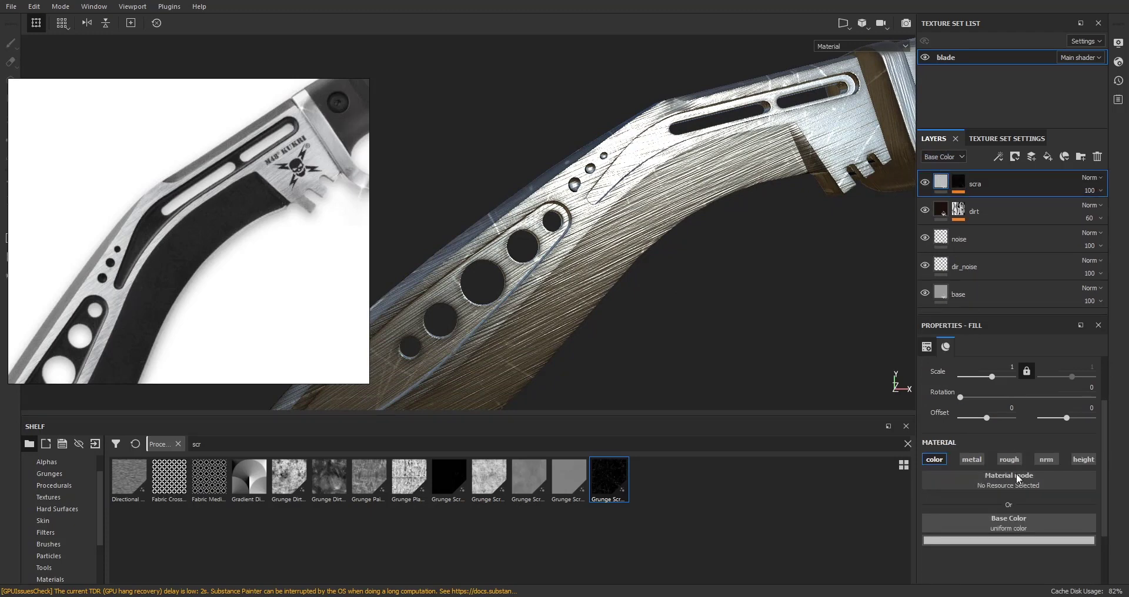
pyautogui.click(1028, 541)
pyautogui.moveTo(1119, 457); pyautogui.dragTo(1091, 504)
pyautogui.moveTo(981, 501); pyautogui.dragTo(988, 504)
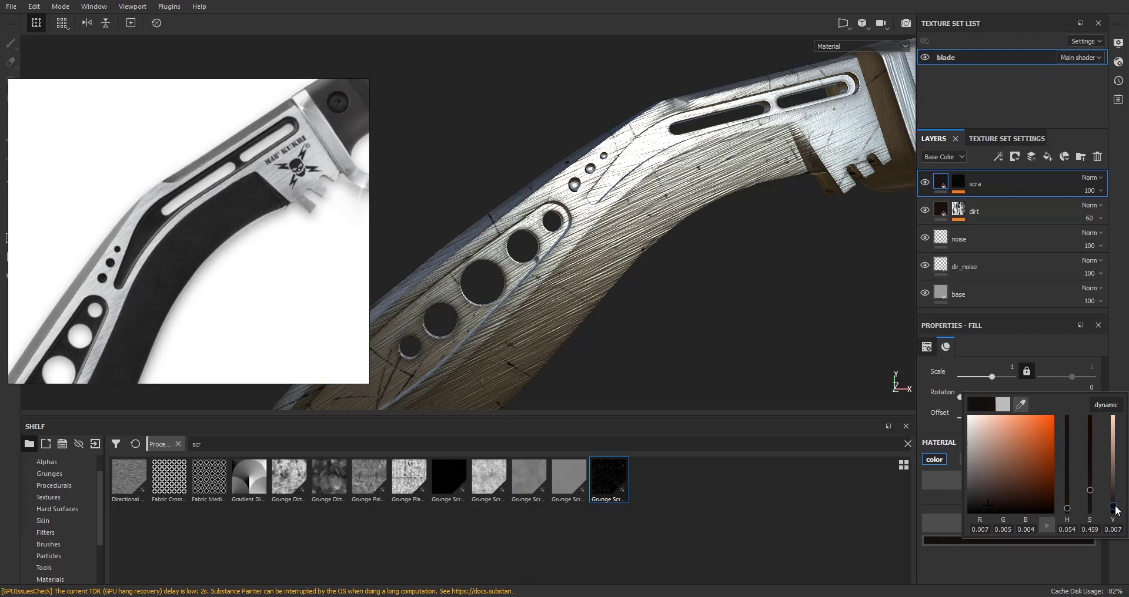
# - Enable the scra layer's height channel, set its height to -0.0327, and inspect the scratches along the blade
pyautogui.keyDown('alt'); pyautogui.moveTo(672, 347); pyautogui.dragTo(656, 327); pyautogui.keyUp('alt')
pyautogui.keyDown('alt'); pyautogui.moveTo(655, 328); pyautogui.dragTo(561, 343, button='right'); pyautogui.keyUp('alt')
pyautogui.keyDown('alt'); pyautogui.moveTo(562, 342); pyautogui.dragTo(651, 237, button='middle'); pyautogui.keyUp('alt')
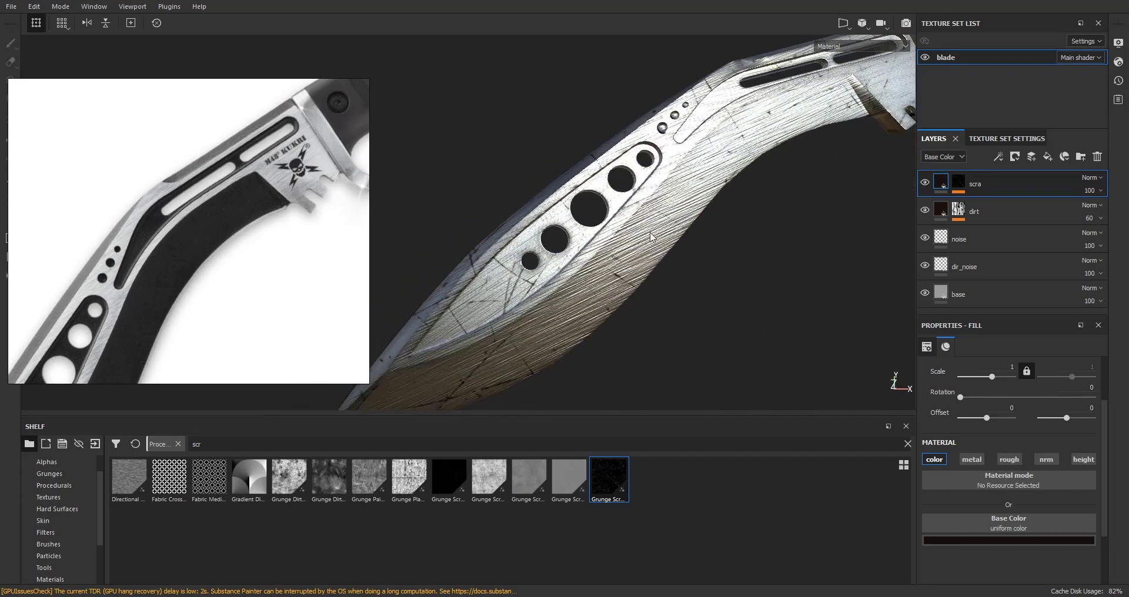
pyautogui.keyDown('alt'); pyautogui.moveTo(651, 237); pyautogui.dragTo(792, 168); pyautogui.keyUp('alt')
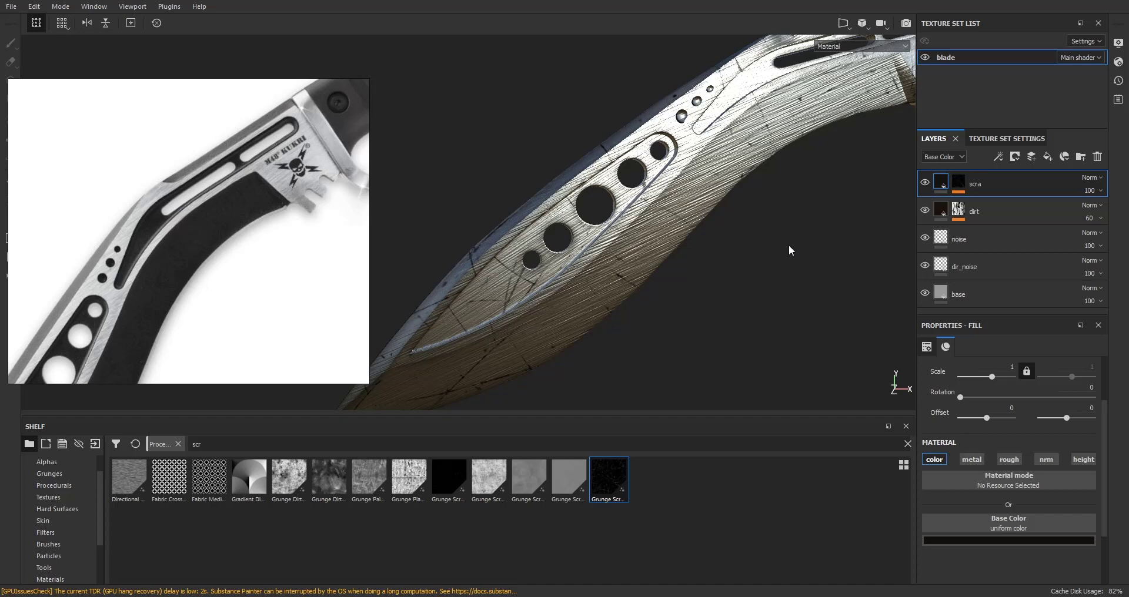
pyautogui.click(1084, 460)
pyautogui.scroll(-2, 1027, 482)
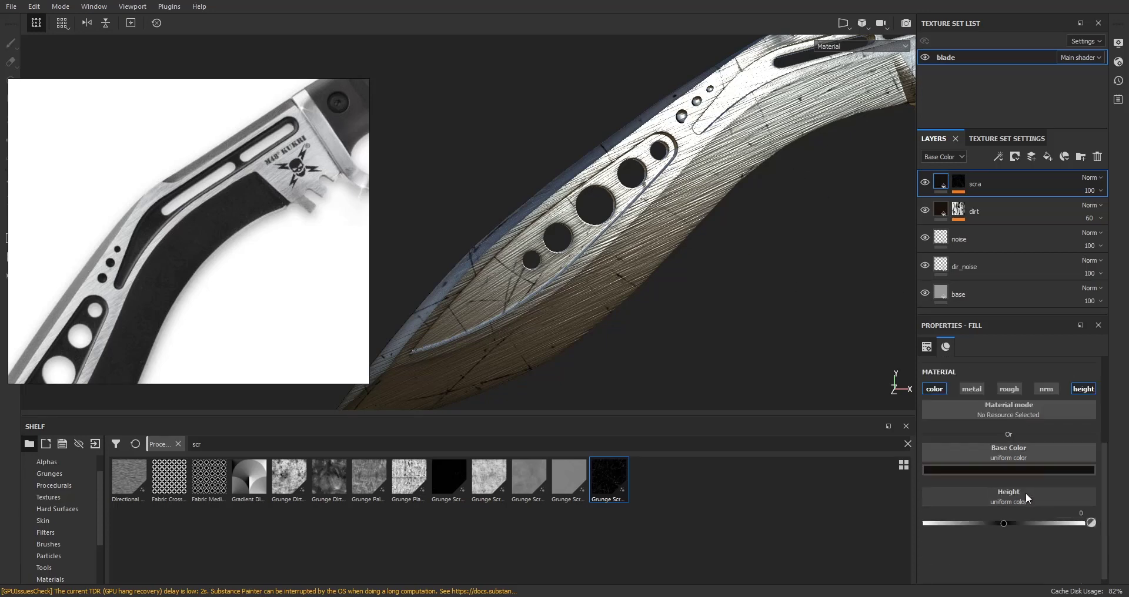
pyautogui.moveTo(1004, 524); pyautogui.dragTo(1002, 525)
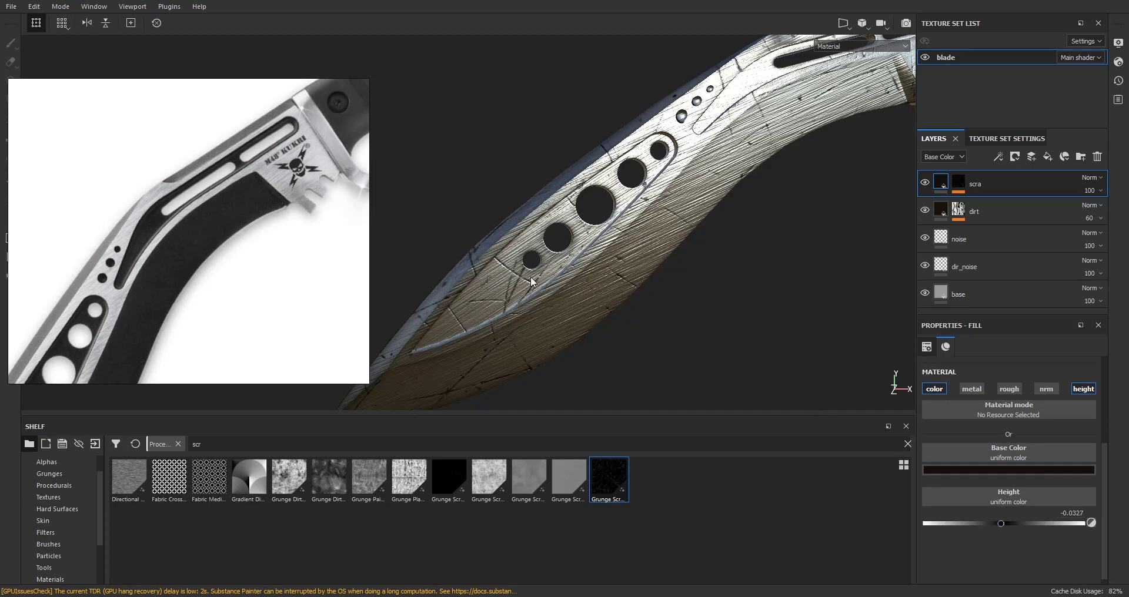
pyautogui.keyDown('alt'); pyautogui.moveTo(654, 188); pyautogui.dragTo(625, 226, button='middle'); pyautogui.keyUp('alt')
pyautogui.keyDown('alt'); pyautogui.moveTo(626, 226); pyautogui.dragTo(634, 174); pyautogui.keyUp('alt')
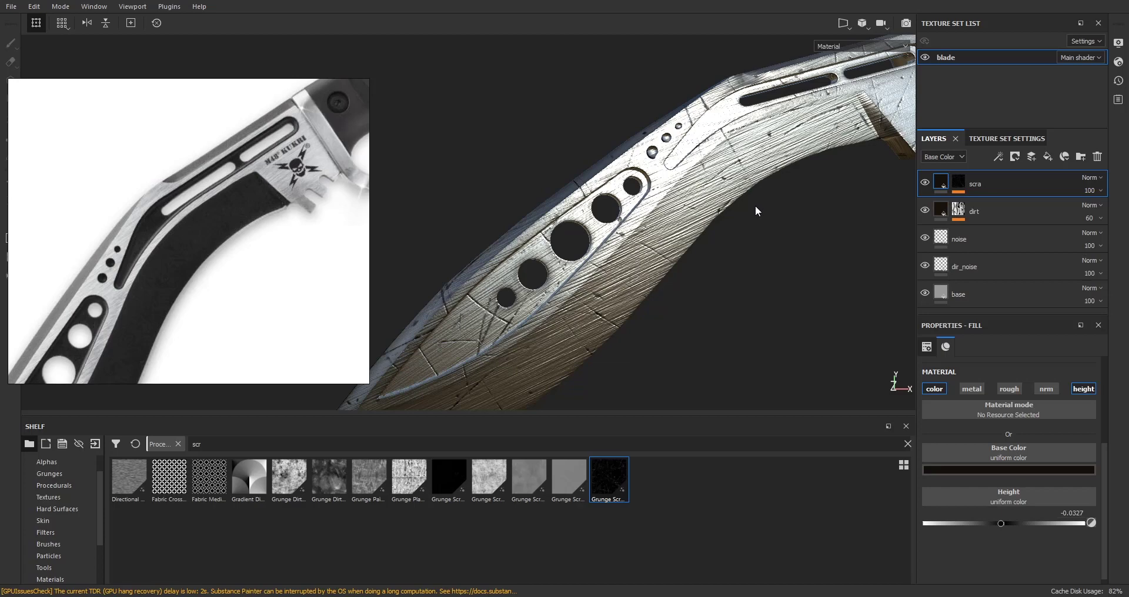
# - Set the balance of the Grunge Scratches Rough fill in the scra layer's mask to 0.32
pyautogui.keyDown('alt'); pyautogui.moveTo(743, 226); pyautogui.dragTo(739, 182, button='middle'); pyautogui.keyUp('alt')
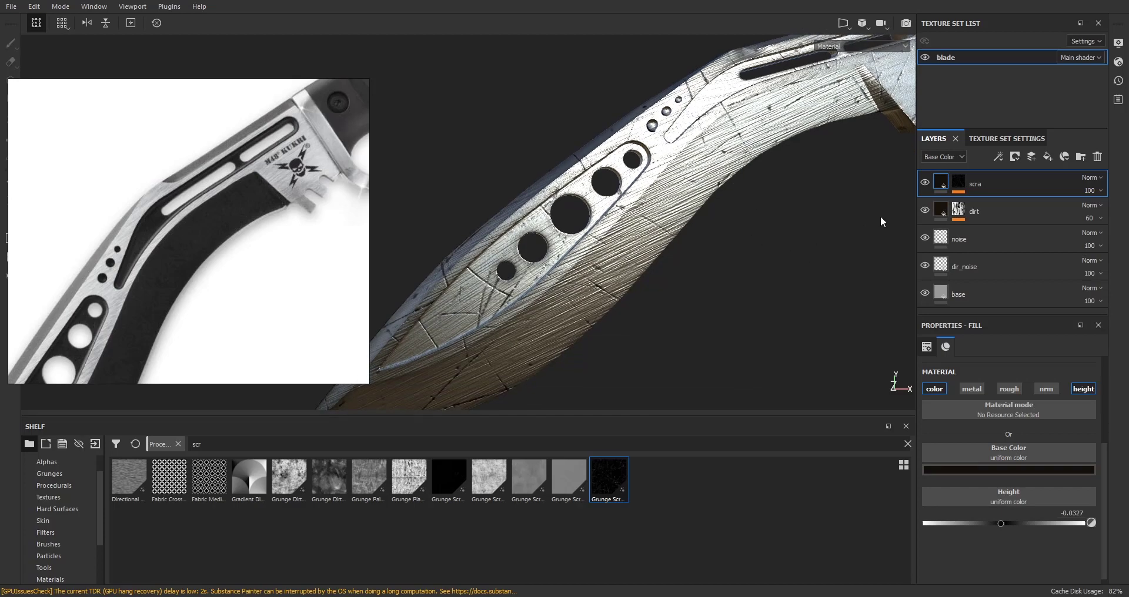
pyautogui.click(959, 182)
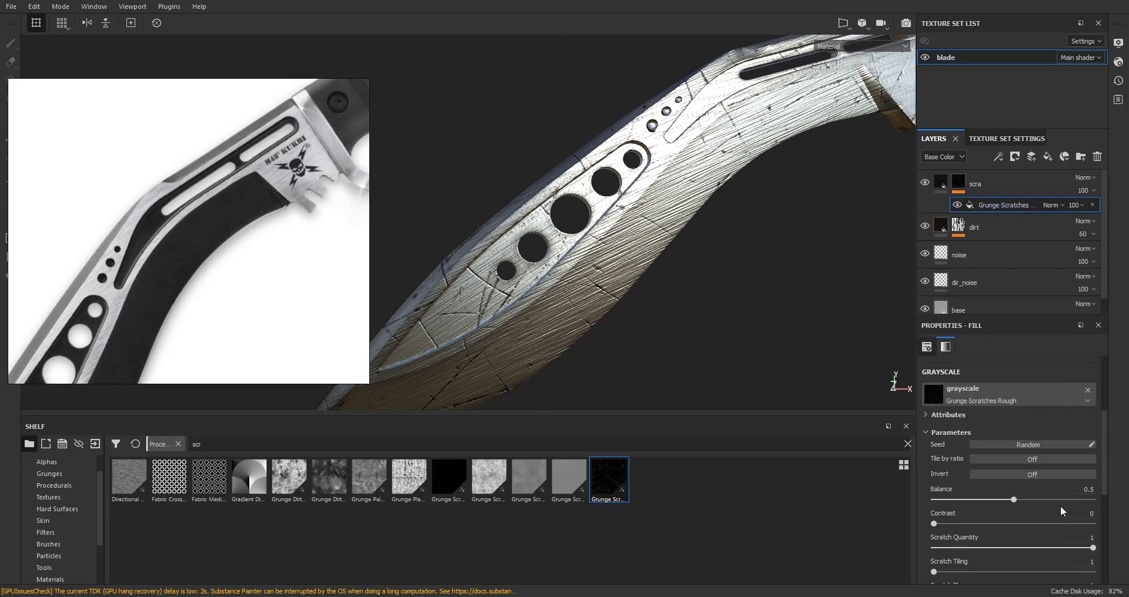
pyautogui.scroll(-2, 1056, 503)
pyautogui.moveTo(1015, 429); pyautogui.dragTo(984, 439)
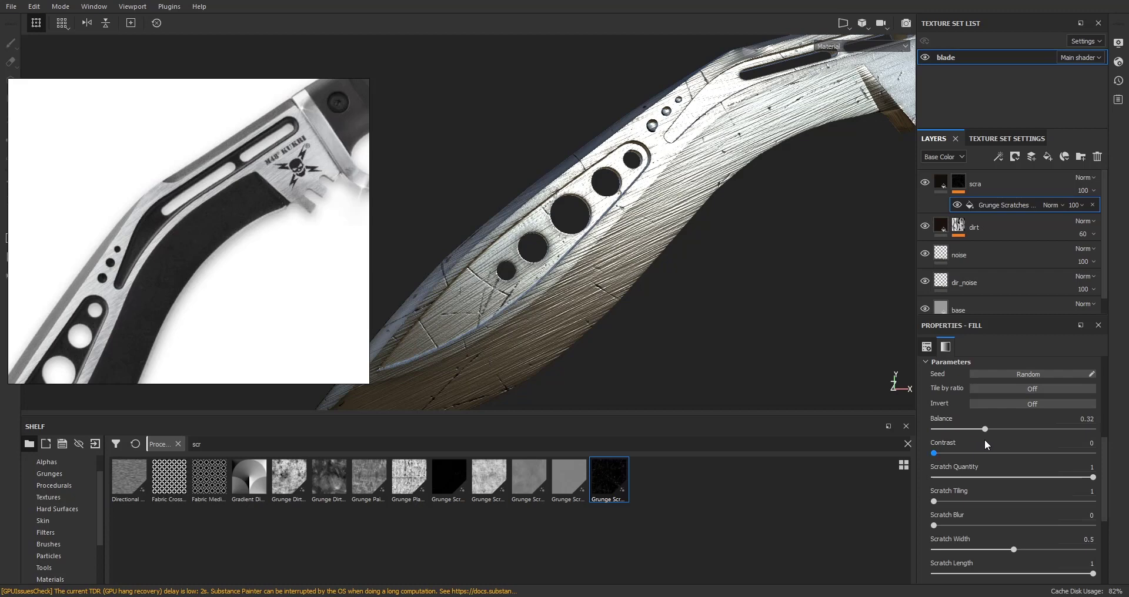
pyautogui.scroll(-1, 942, 501)
pyautogui.scroll(2, 980, 499)
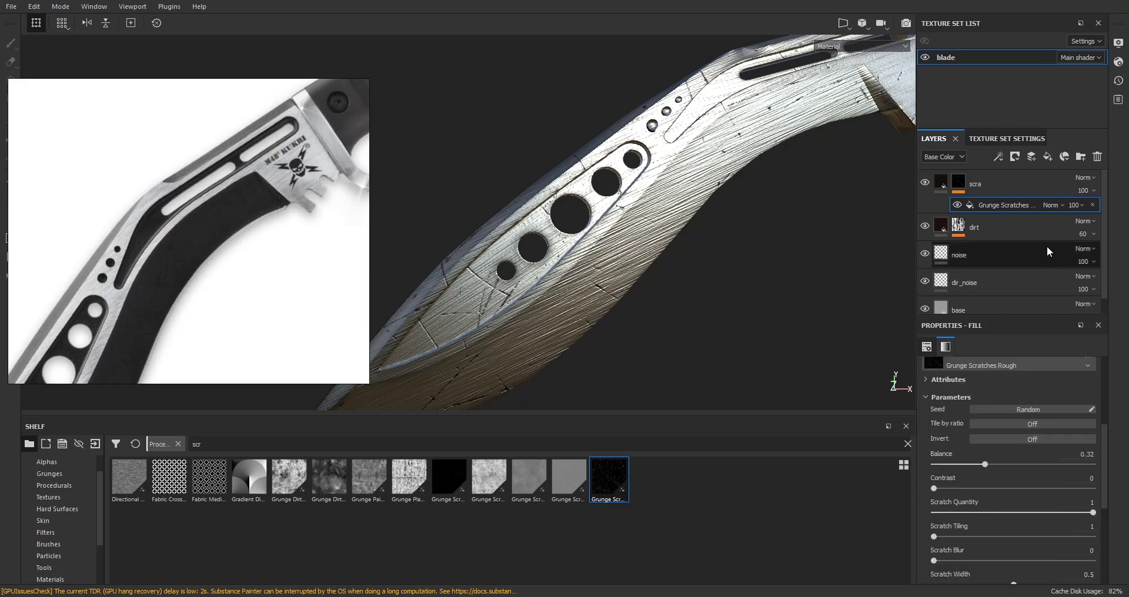
# - Lower the scra layer's opacity to 56 for base color and to 7 for height
pyautogui.click(1081, 205)
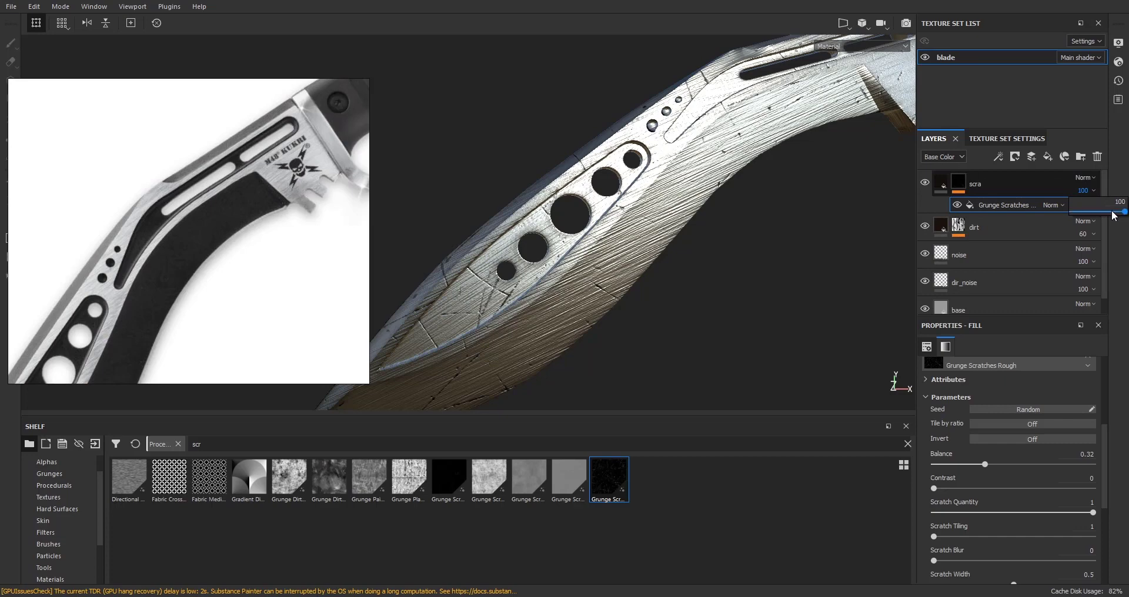
pyautogui.moveTo(1113, 213); pyautogui.dragTo(1102, 213)
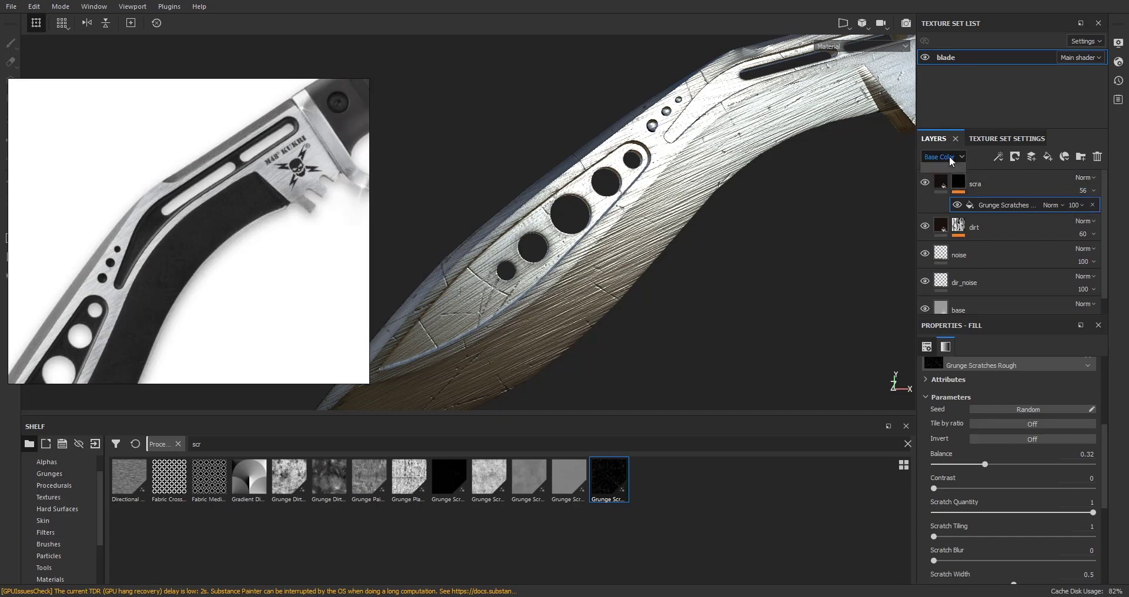
pyautogui.click(949, 195)
pyautogui.click(1083, 191)
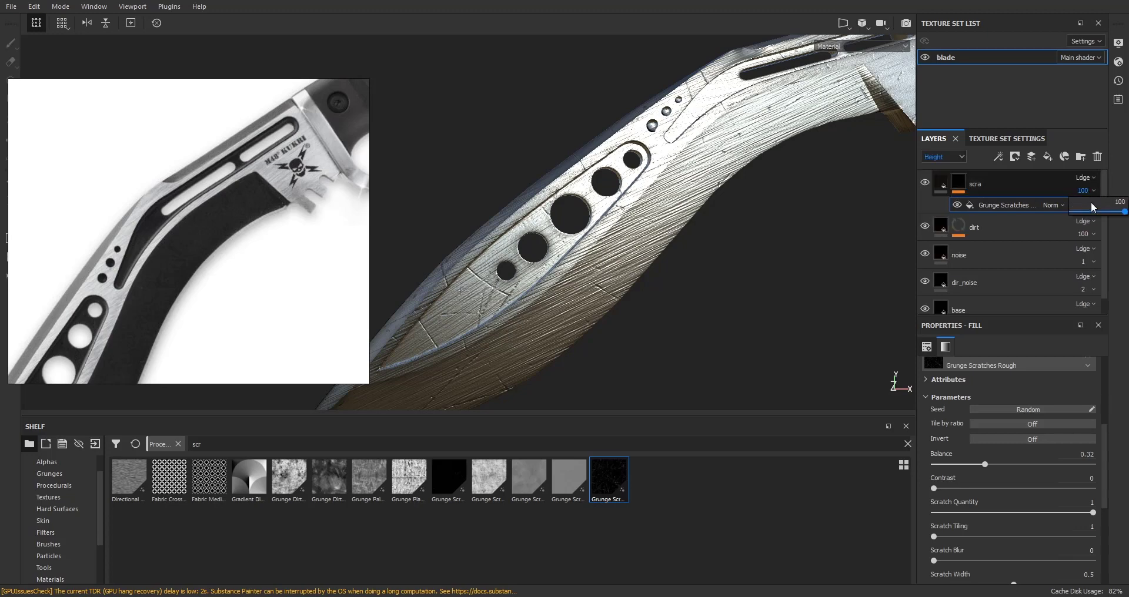
pyautogui.moveTo(1115, 212); pyautogui.dragTo(1078, 213)
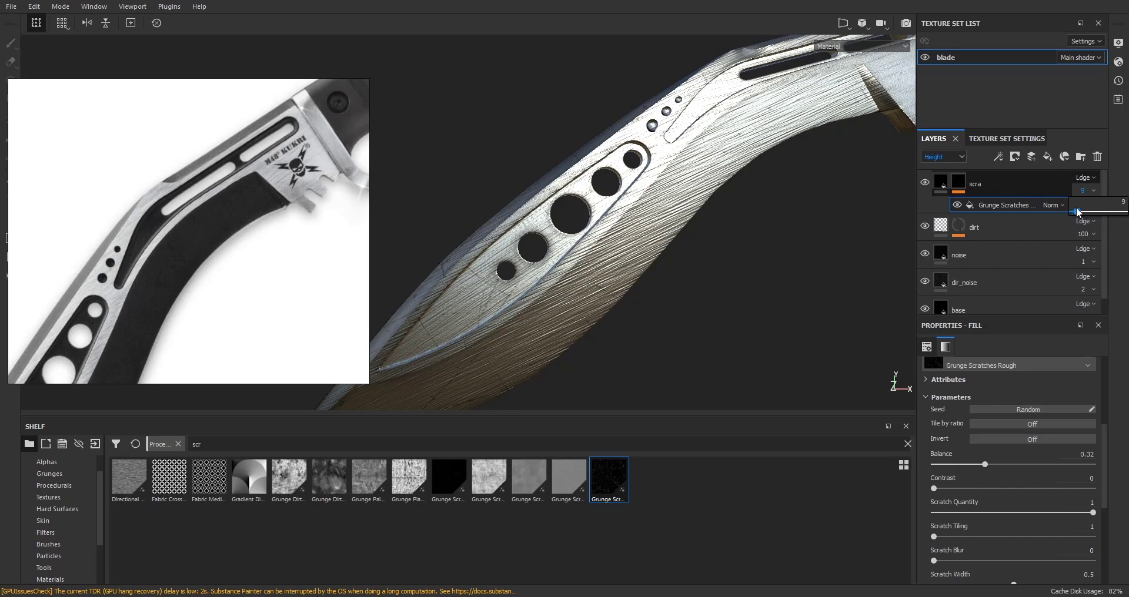
# - Set the scra layer's base color opacity to 75
pyautogui.click(943, 157)
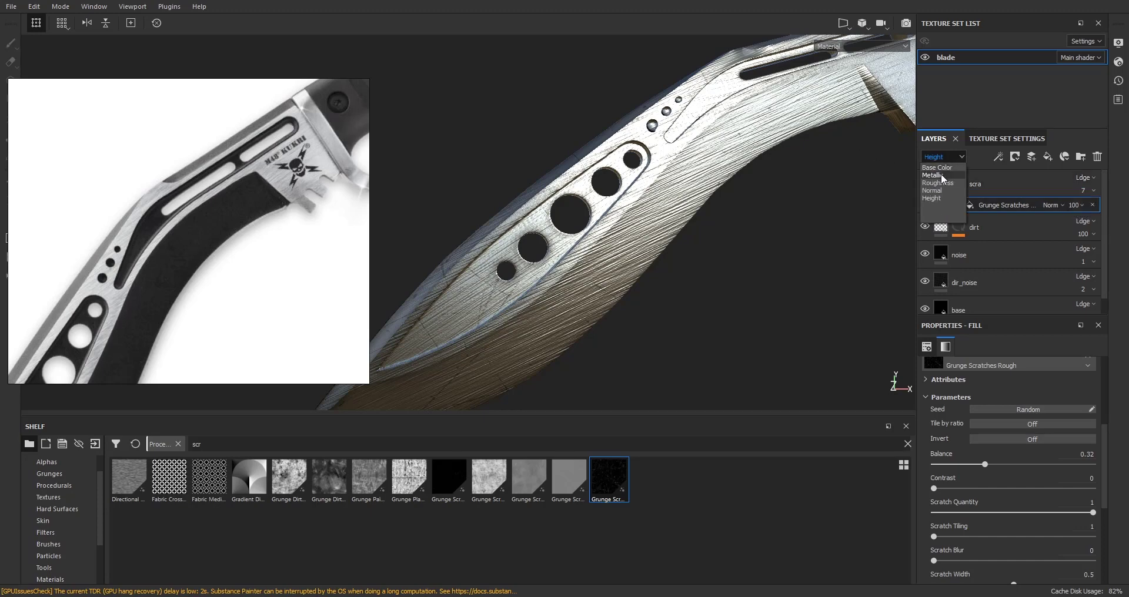
pyautogui.click(938, 168)
pyautogui.click(1082, 191)
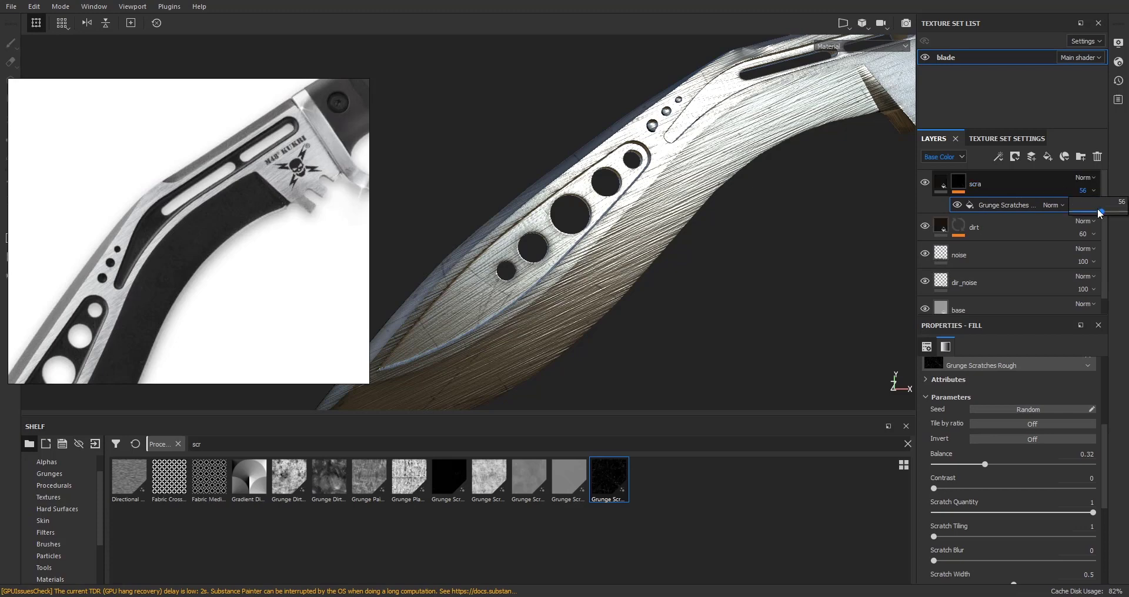
pyautogui.moveTo(1101, 213); pyautogui.dragTo(1109, 214)
pyautogui.moveTo(1118, 213); pyautogui.dragTo(1113, 217)
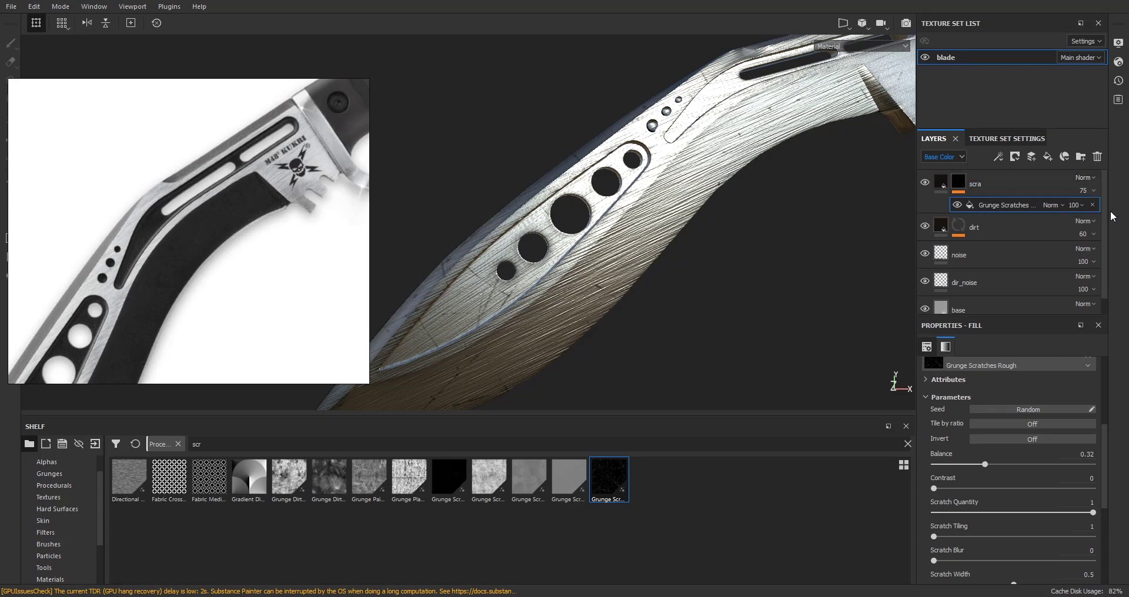
# - Examine the scratches on the blade and around the guard from several angles and distances
pyautogui.keyDown('alt'); pyautogui.moveTo(747, 219); pyautogui.dragTo(600, 176, button='right'); pyautogui.keyUp('alt')
pyautogui.keyDown('alt'); pyautogui.moveTo(599, 176); pyautogui.dragTo(601, 220); pyautogui.keyUp('alt')
pyautogui.scroll(-2, 601, 219)
pyautogui.keyDown('alt'); pyautogui.moveTo(631, 158); pyautogui.dragTo(599, 202, button='middle'); pyautogui.keyUp('alt')
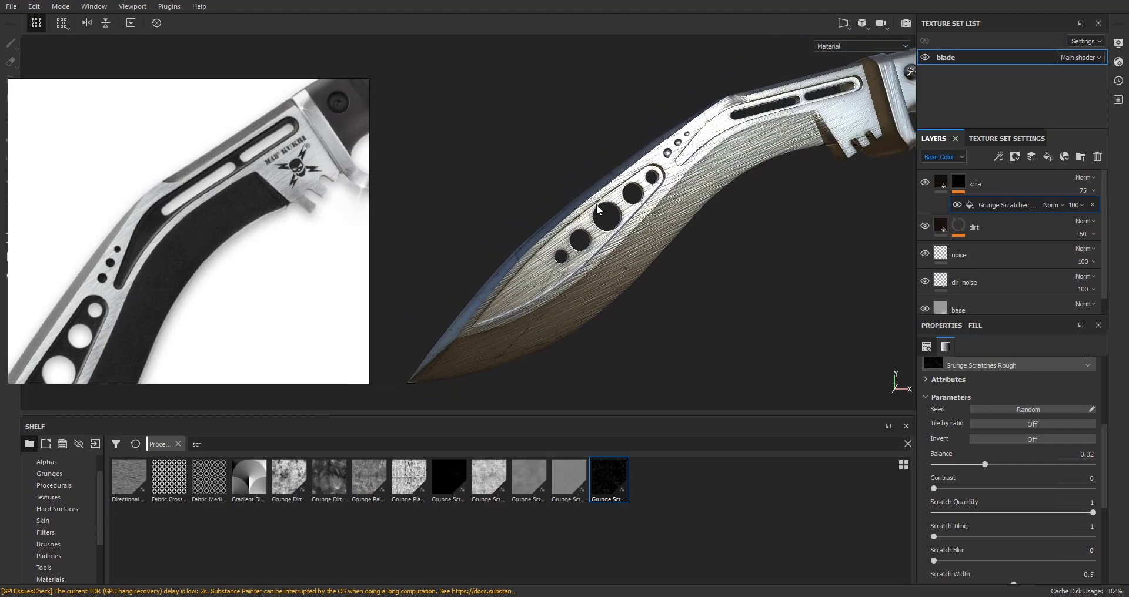
pyautogui.scroll(-2, 601, 199)
pyautogui.moveTo(600, 199)
pyautogui.keyDown('alt'); pyautogui.mouseDown()
pyautogui.moveTo(612, 228)
pyautogui.moveTo(607, 215)
pyautogui.mouseUp(); pyautogui.keyUp('alt')
pyautogui.scroll(-3, 607, 215)
pyautogui.keyDown('alt'); pyautogui.moveTo(607, 215); pyautogui.dragTo(552, 184, button='middle'); pyautogui.keyUp('alt')
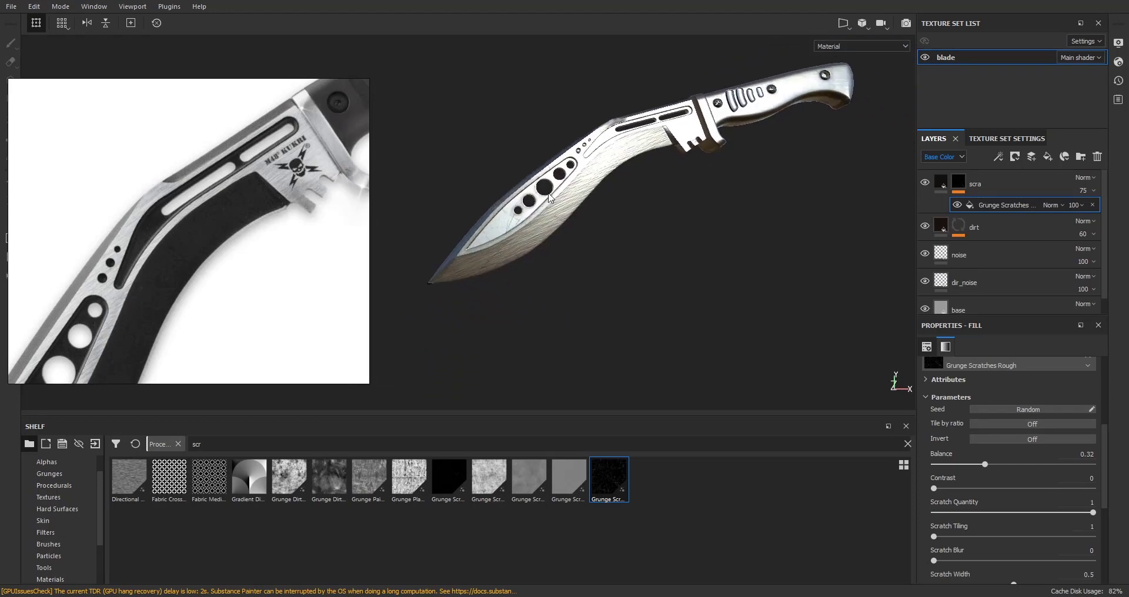
pyautogui.keyDown('alt'); pyautogui.moveTo(551, 184); pyautogui.dragTo(609, 187); pyautogui.keyUp('alt')
pyautogui.scroll(3, 577, 179)
pyautogui.scroll(-1, 604, 178)
pyautogui.keyDown('alt'); pyautogui.moveTo(617, 167); pyautogui.dragTo(535, 244, button='middle'); pyautogui.keyUp('alt')
pyautogui.scroll(3, 541, 243)
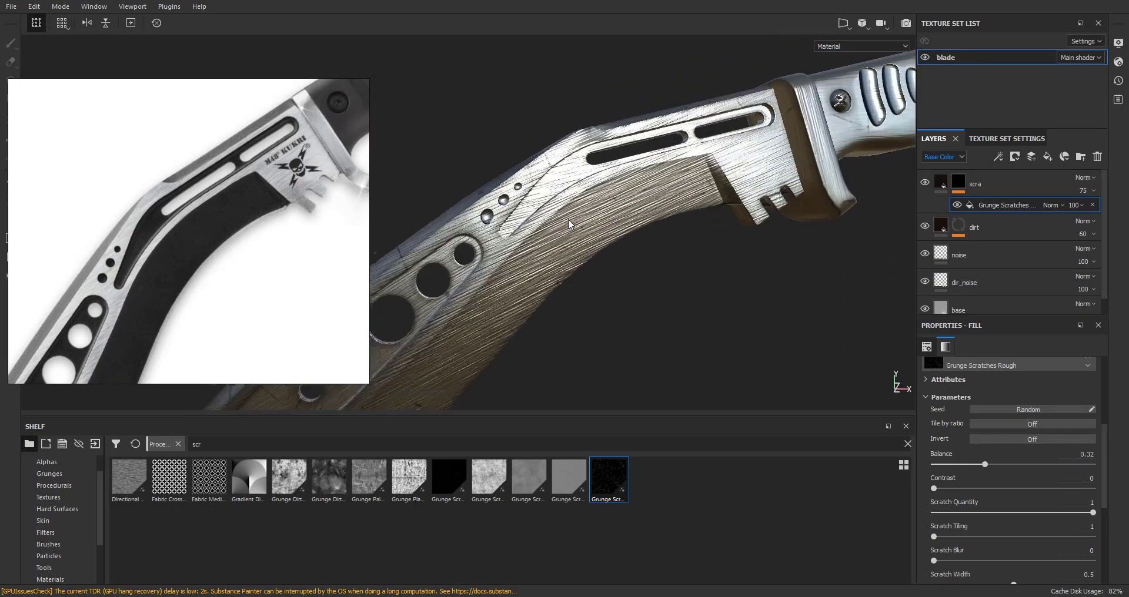
pyautogui.keyDown('alt'); pyautogui.moveTo(572, 222); pyautogui.dragTo(595, 190); pyautogui.keyUp('alt')
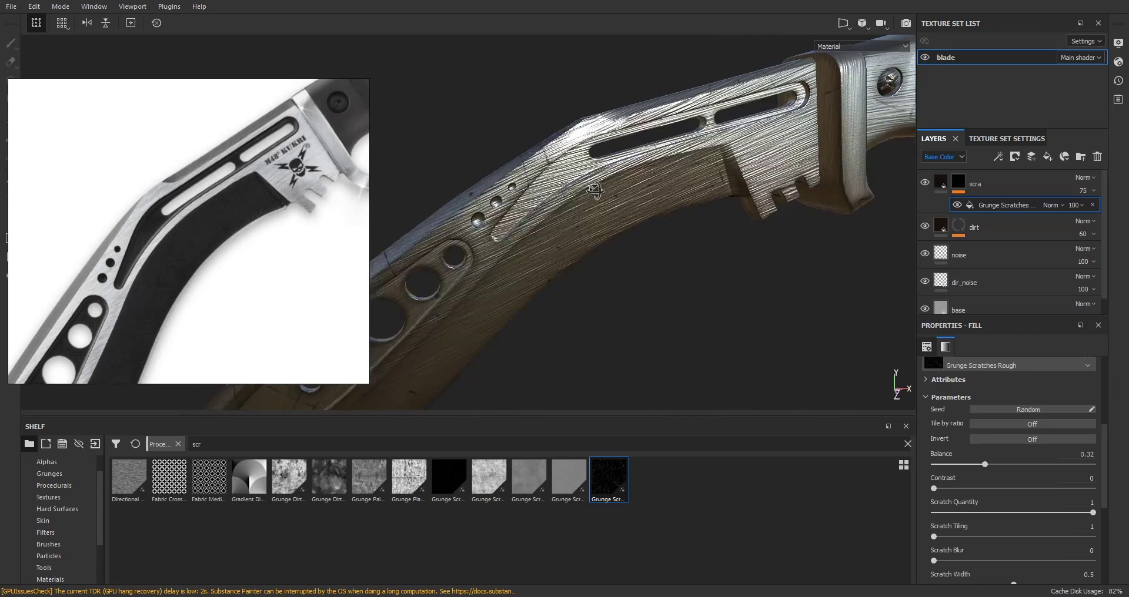
pyautogui.click(946, 185)
pyautogui.keyDown('alt'); pyautogui.moveTo(696, 239); pyautogui.dragTo(827, 252); pyautogui.keyUp('alt')
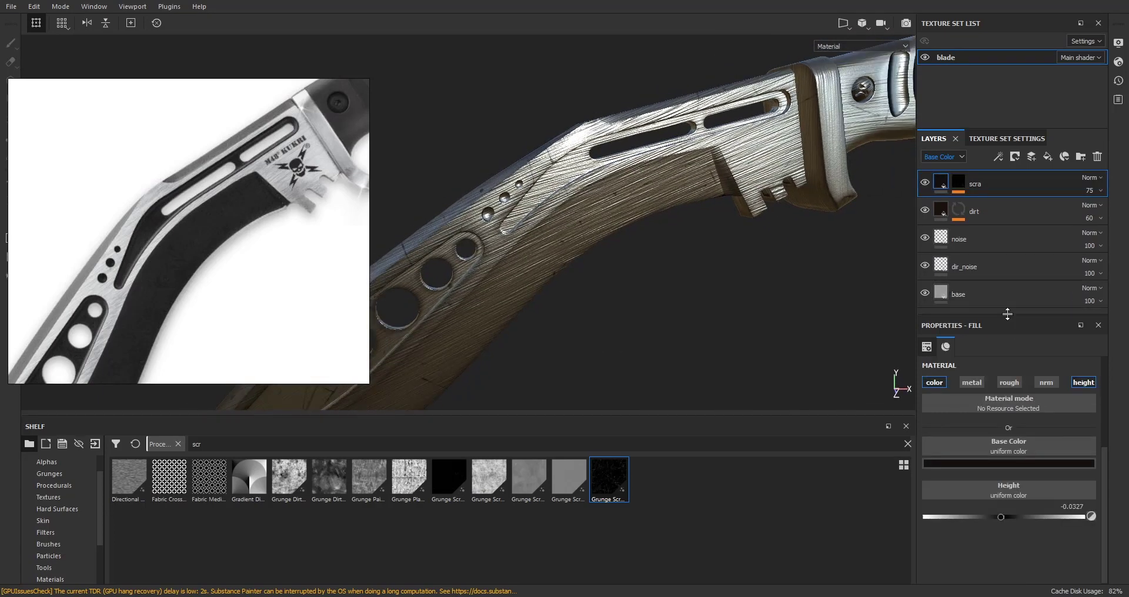
# - Enlarge the layer stack area and shift the reference photo to show more of the blade's round holes
pyautogui.moveTo(1006, 315); pyautogui.dragTo(1007, 347)
pyautogui.keyDown('alt'); pyautogui.moveTo(587, 232); pyautogui.dragTo(646, 168, button='middle'); pyautogui.keyUp('alt')
pyautogui.keyDown('alt'); pyautogui.moveTo(646, 169); pyautogui.dragTo(513, 268); pyautogui.keyUp('alt')
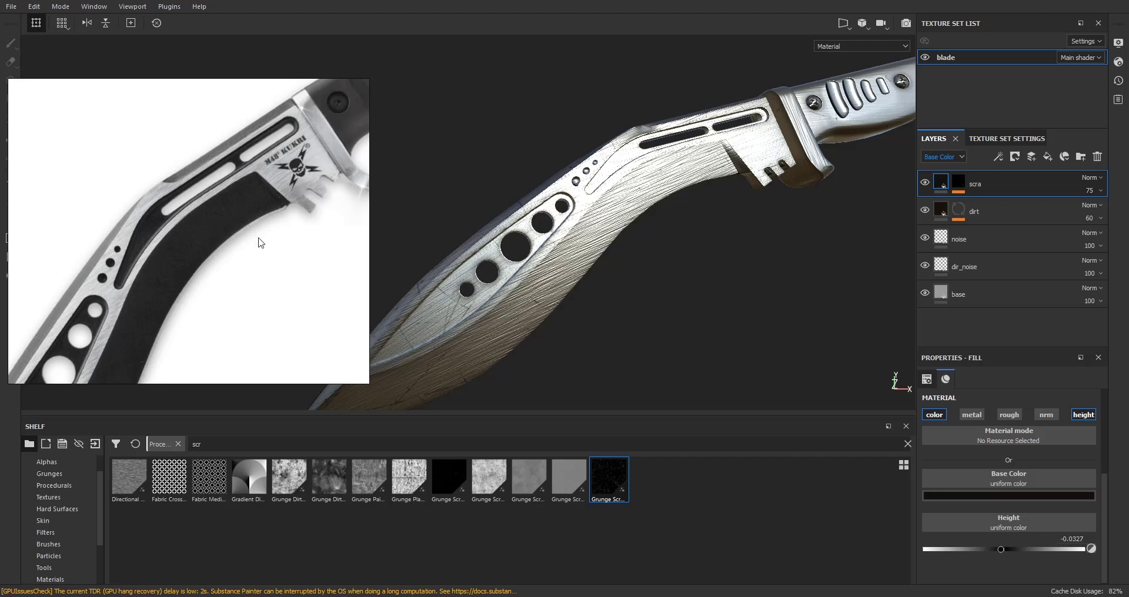
pyautogui.moveTo(219, 239); pyautogui.dragTo(239, 210)
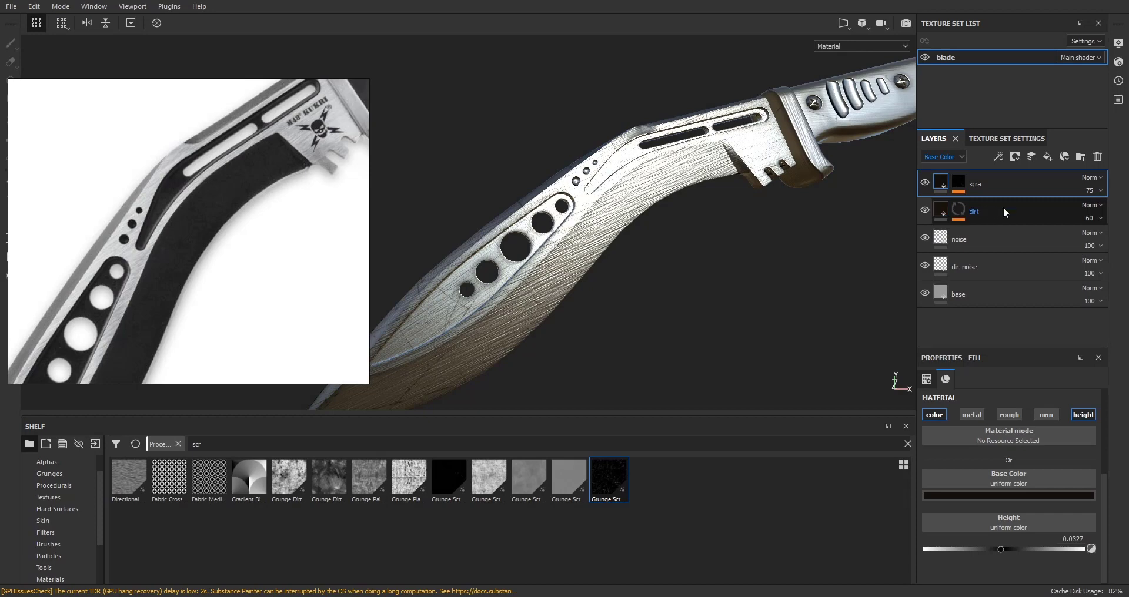
# - Group all five layers, from scra down to base, into one folder
pyautogui.keyDown('ctrl'); pyautogui.click(1009, 295); pyautogui.keyUp('ctrl')
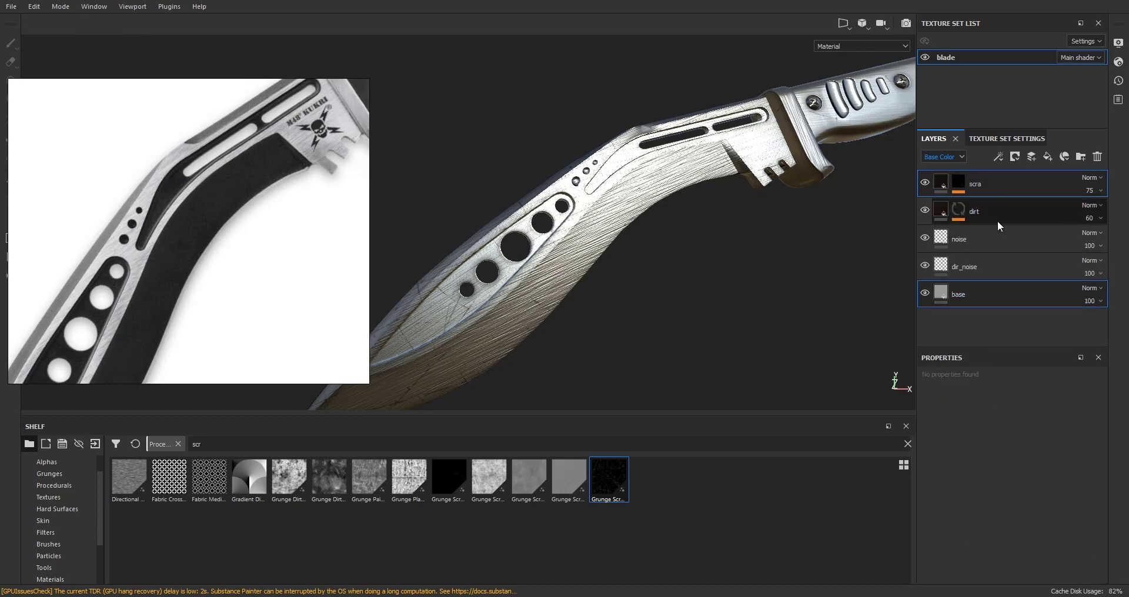
pyautogui.click(1001, 185)
pyautogui.keyDown('shift'); pyautogui.click(1003, 295); pyautogui.keyUp('shift')
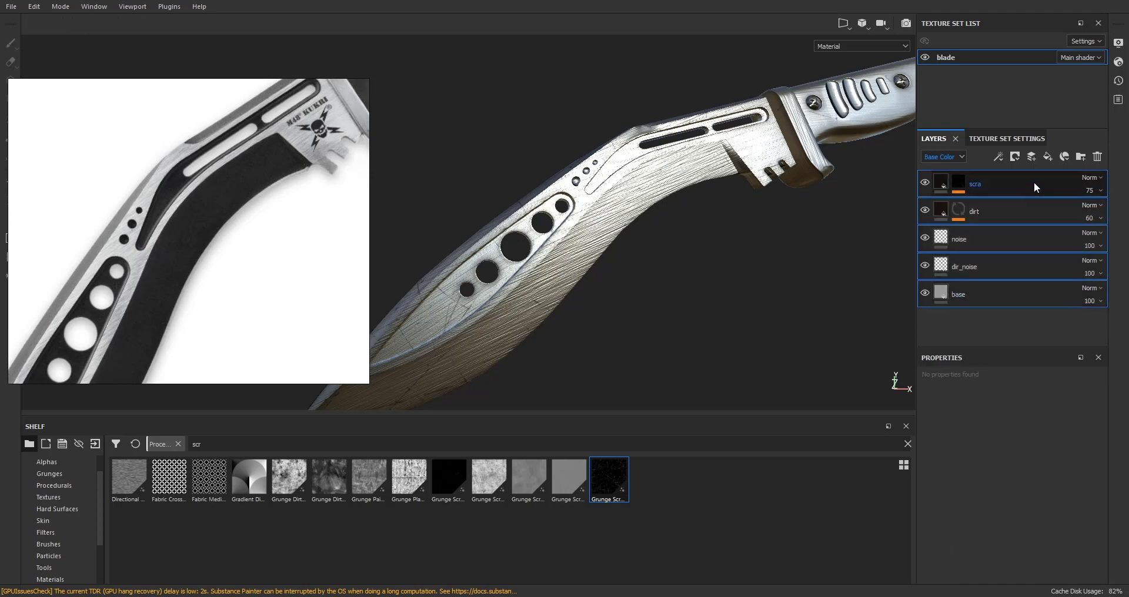
pyautogui.hotkey('ctrl', 'g')
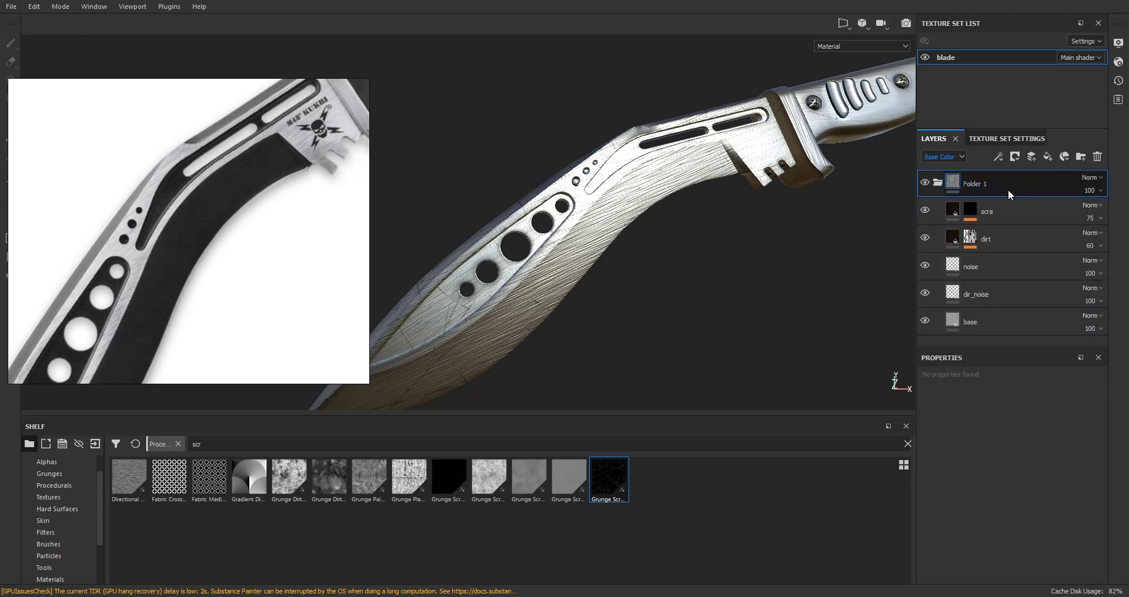
# - Rename the new folder Blade_Steel and collapse it
pyautogui.doubleClick(977, 185)
pyautogui.doubleClick(976, 185)
pyautogui.write('s')
pyautogui.press('Return')
pyautogui.click(937, 185)
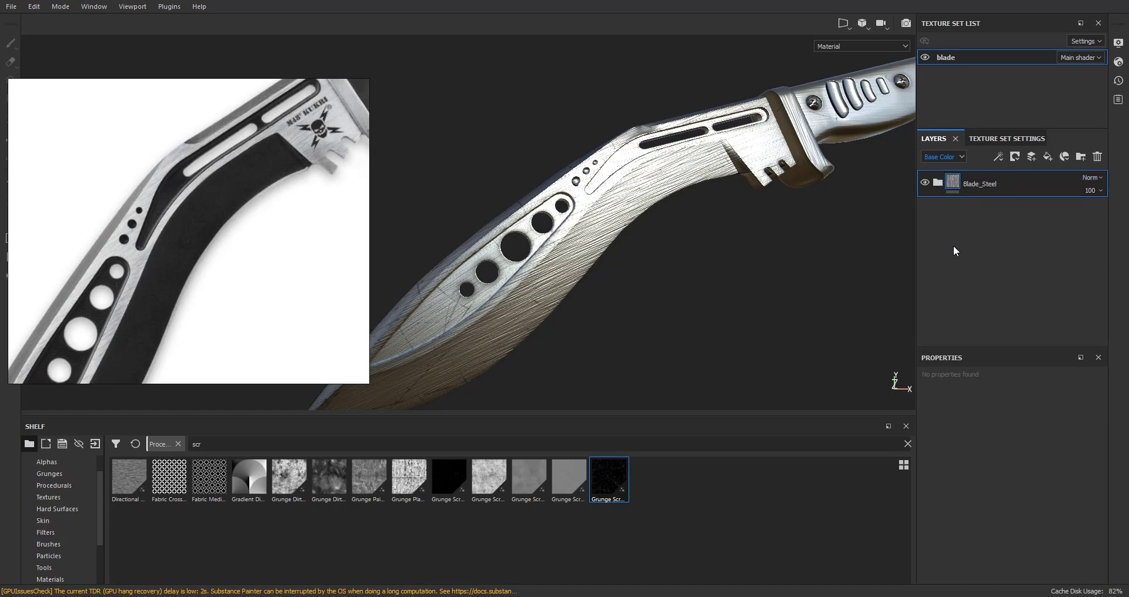